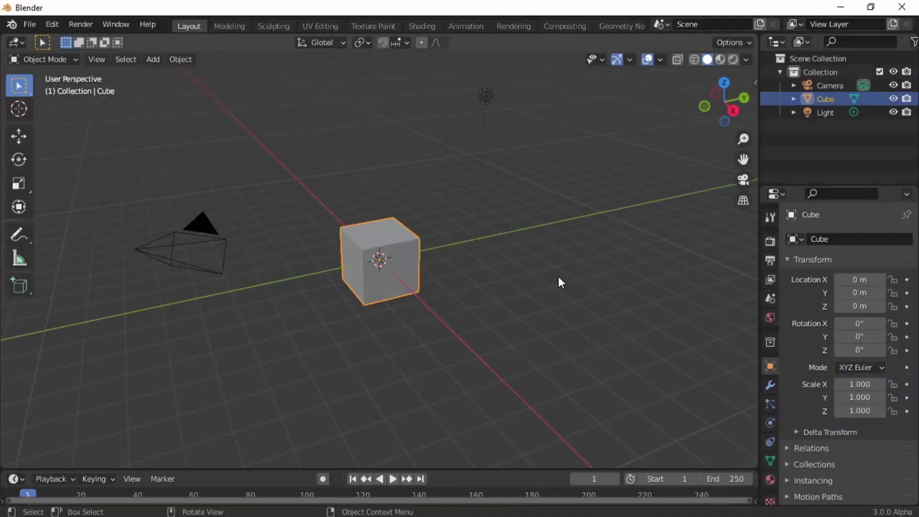
Step: Check the default scene through the camera, then Shift-select the Light together with the Cube
middle_click_drag(558, 277, 541, 287)
key("KP_0")
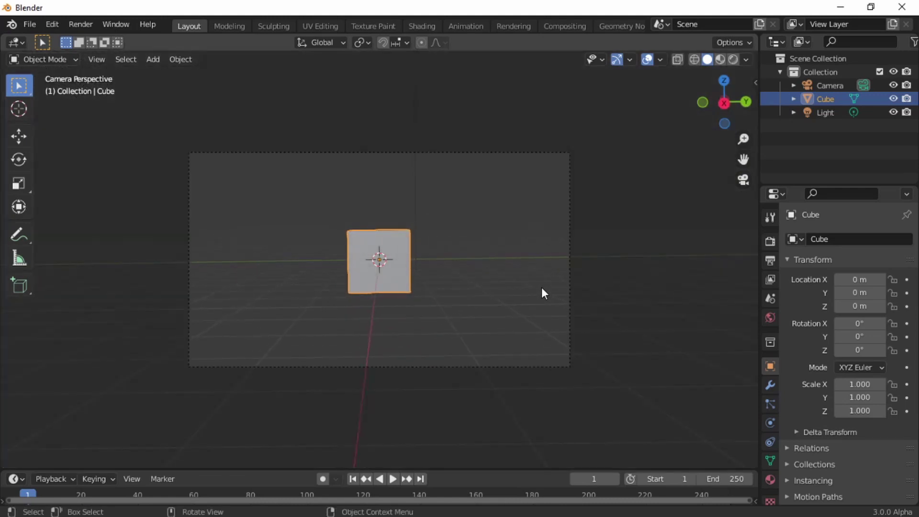
middle_click_drag(551, 358, 616, 426)
left_click(508, 105, "shift")
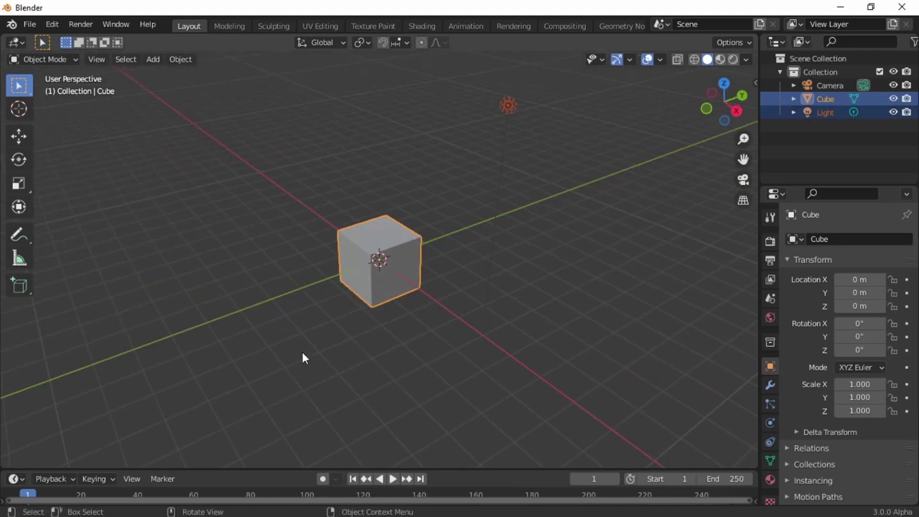
Step: Delete the Cube and Light and add a plane rotated 90° about Y
key("x")
left_click(499, 349)
key("shift+a")
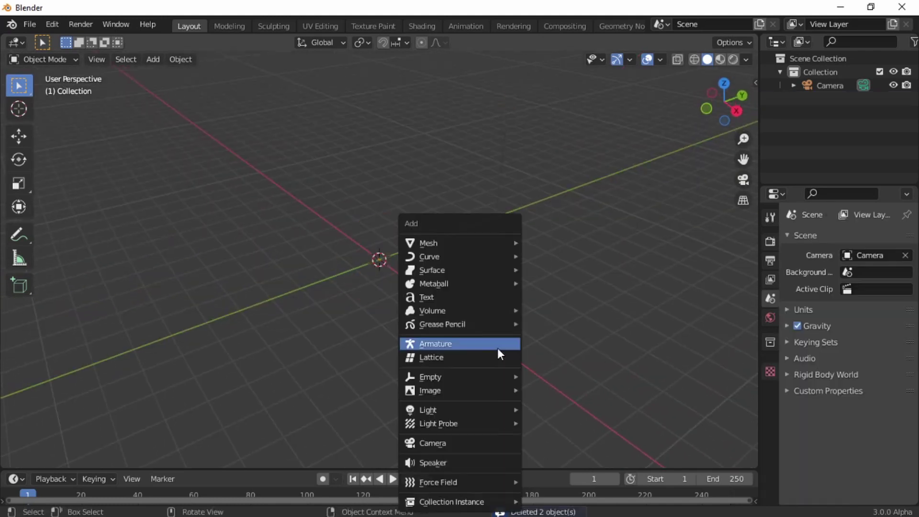
mouse_move(438, 242)
left_click(572, 241)
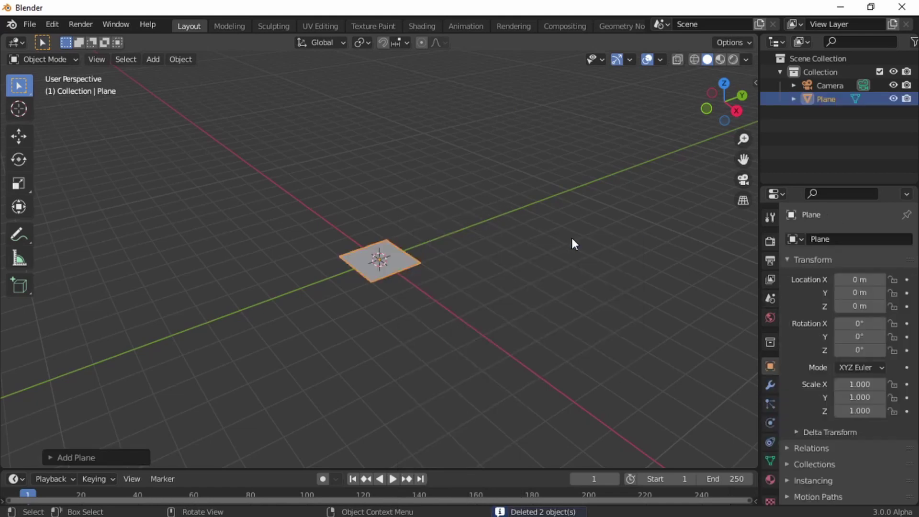
type("ry90")
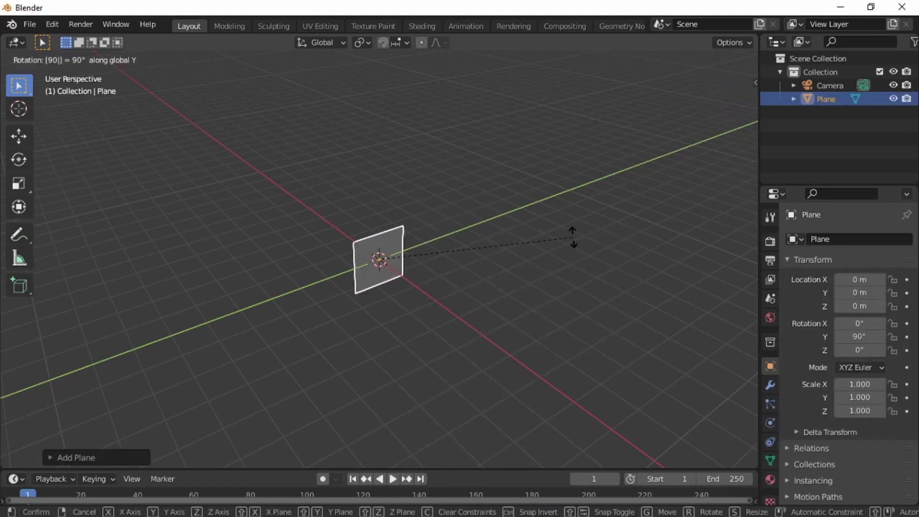
key("Return")
Step: In camera view, scale the plane to 4.046, then stretch it to 6.9 along Y to fill the frame
key("KP_0")
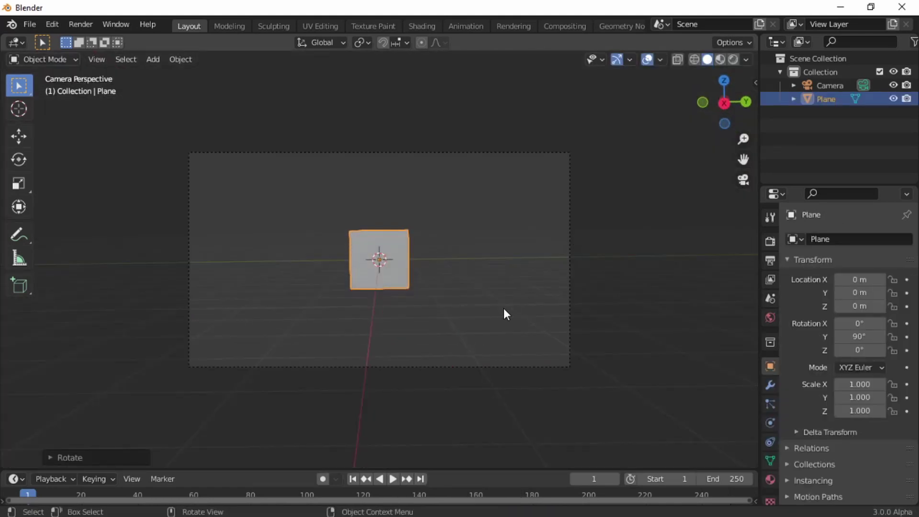
key("s")
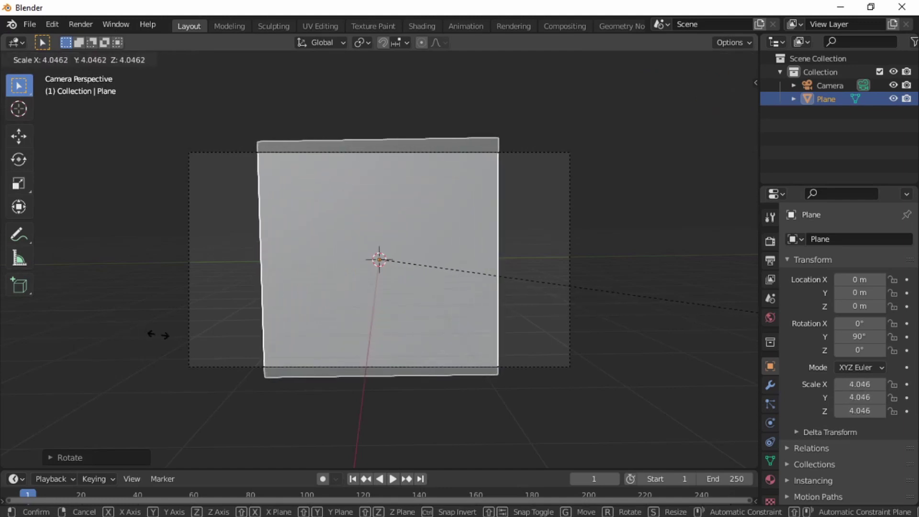
left_click(155, 337)
key("s")
key("y")
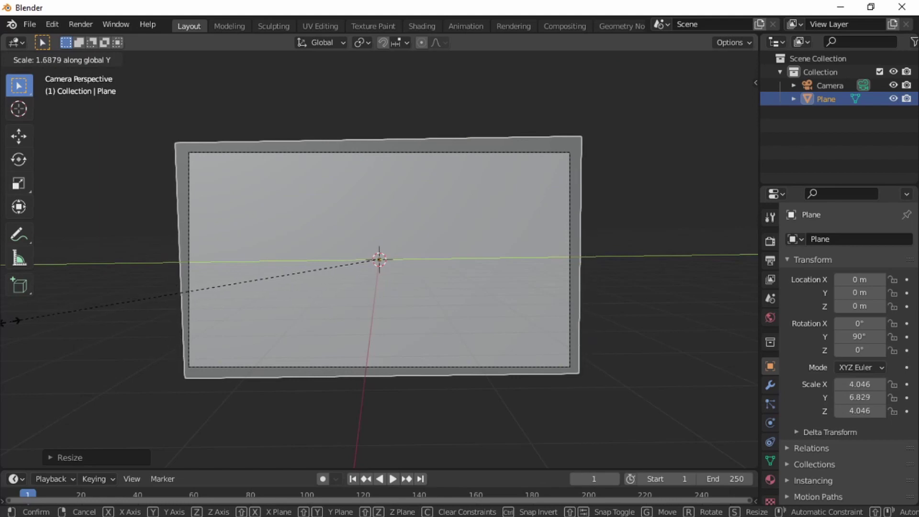
left_click(521, 365)
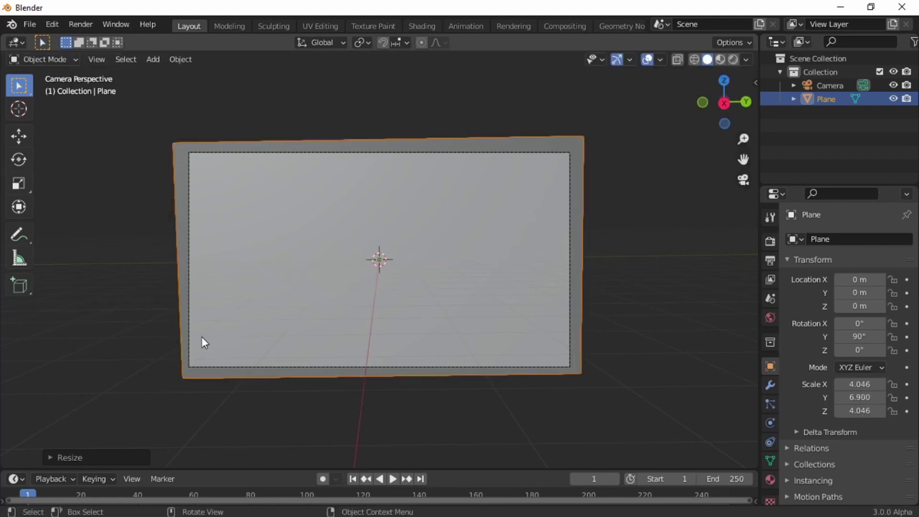
Step: Give the plane a new Emission material whose colour comes from an Image Texture
left_click(772, 474)
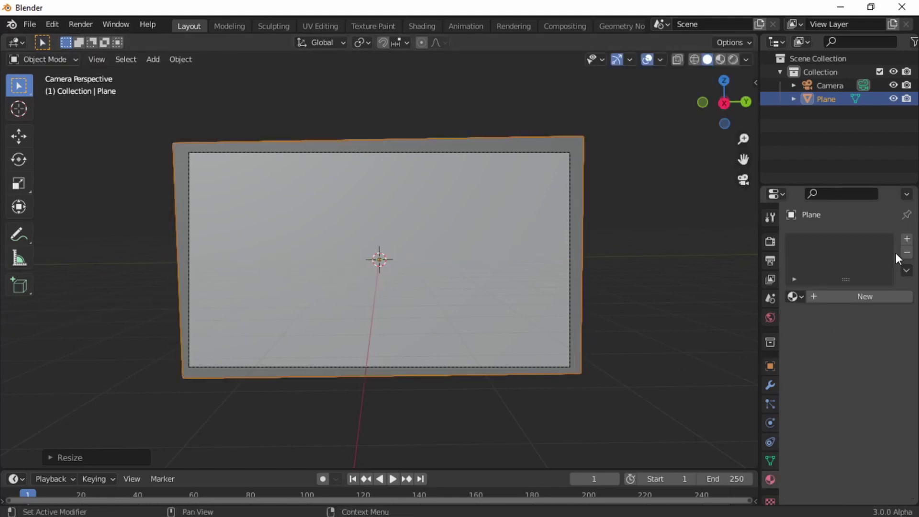
left_click(906, 239)
left_click(856, 295)
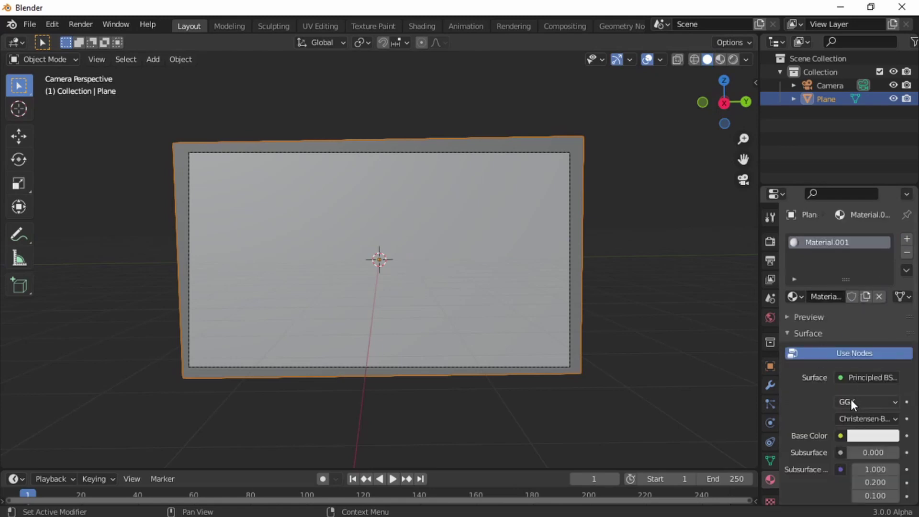
left_click(854, 378)
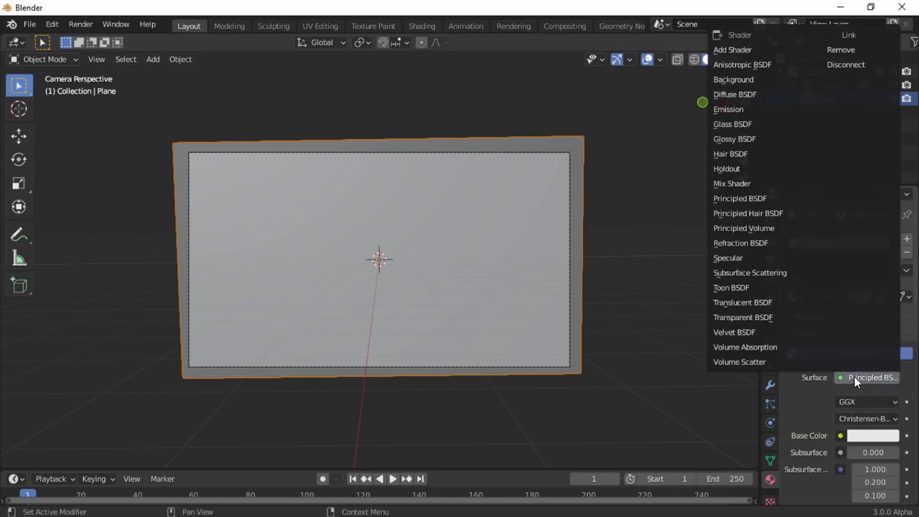
left_click(729, 110)
scroll(861, 335, "down", 2)
left_click(840, 320)
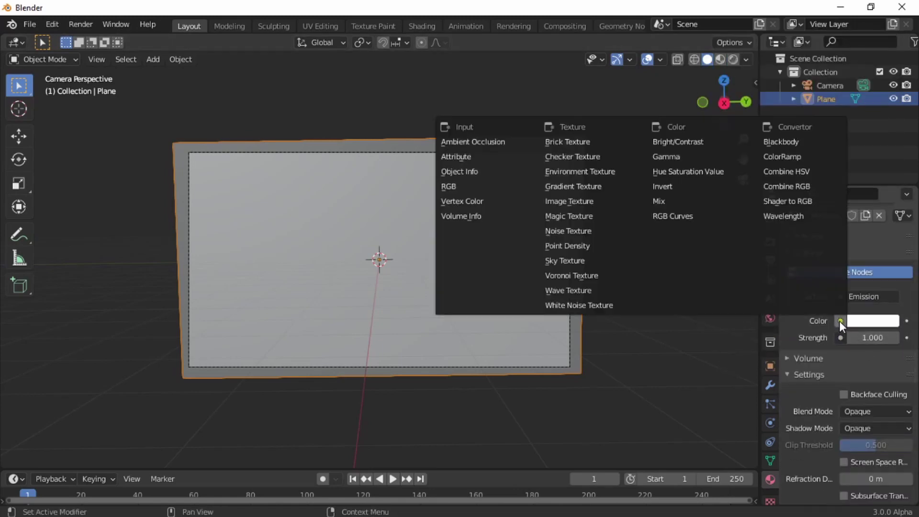
left_click(581, 200)
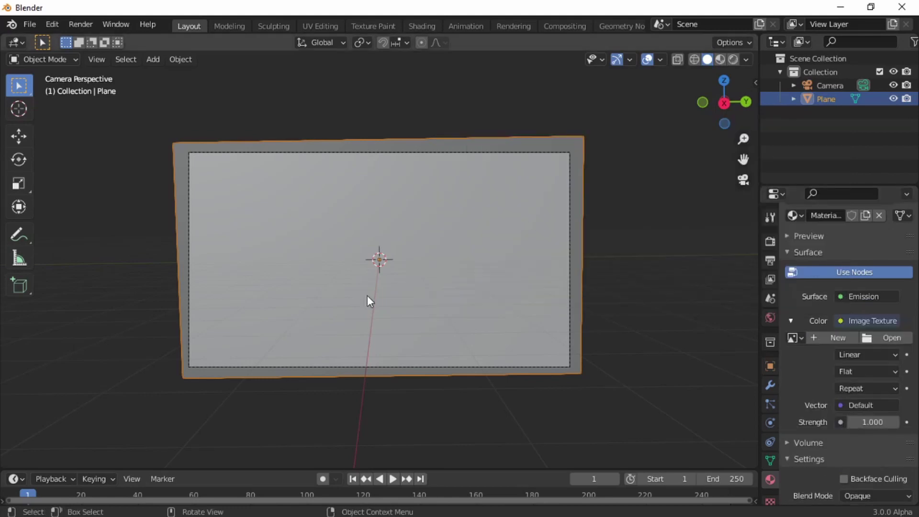
Step: Load Hand cut.mov from the Desktop into the texture and set its frame count to 5000
left_click(886, 339)
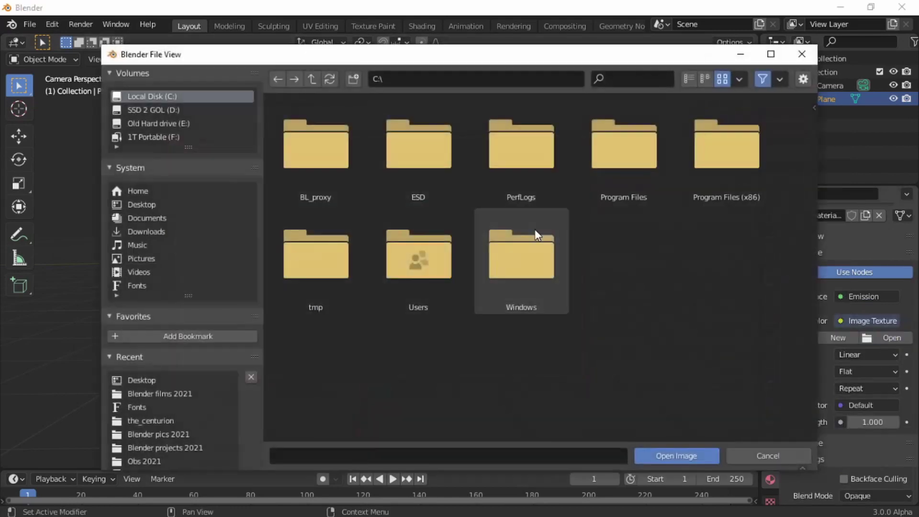
left_click(143, 210)
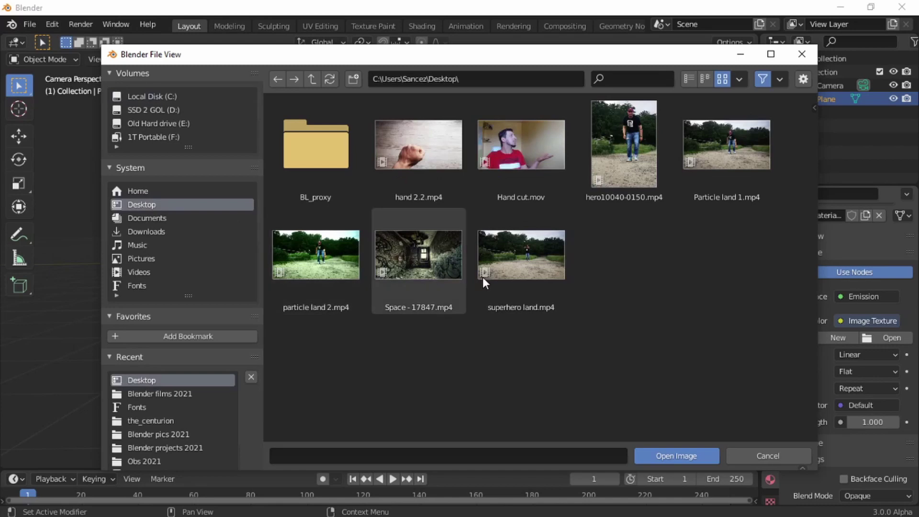
left_click(527, 162)
left_click(668, 457)
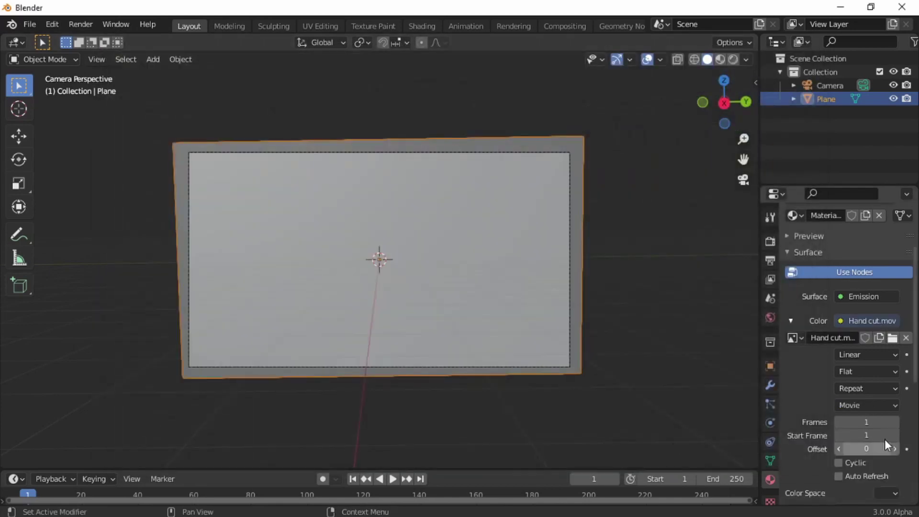
left_click(863, 423)
type("500")
key("Return")
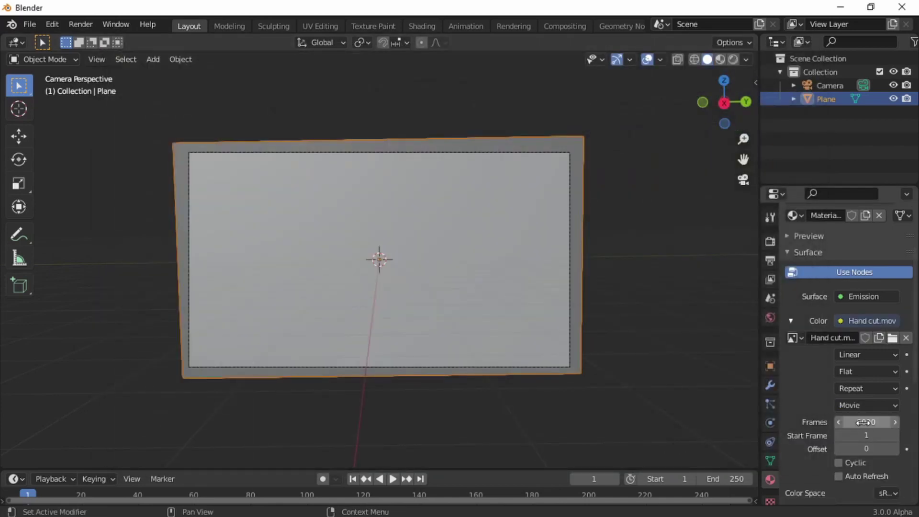
Step: Map the video with Window texture coordinates and switch the viewport to Rendered shading
scroll(839, 424, "down", 3)
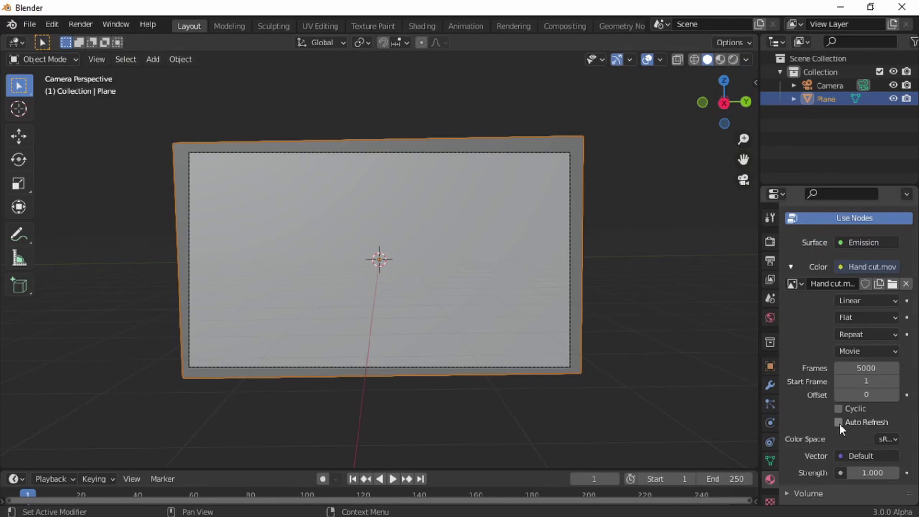
left_click(861, 456)
left_click(561, 410)
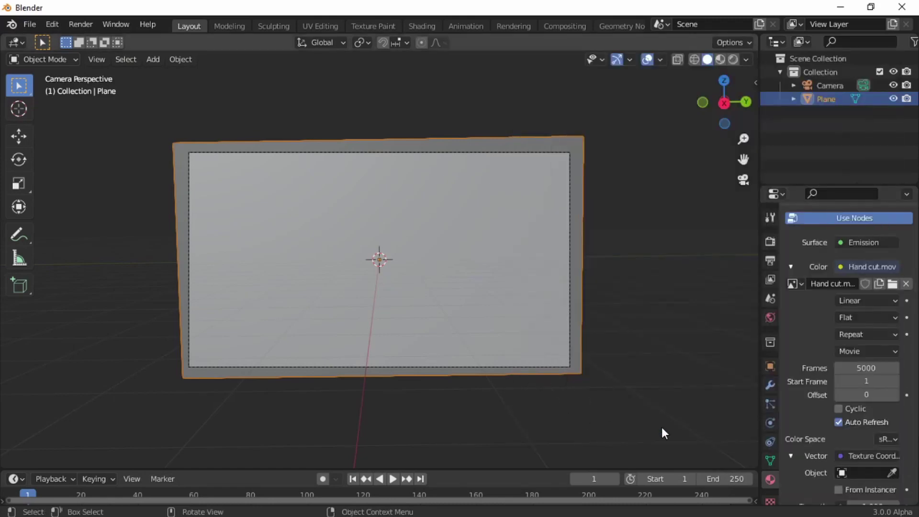
left_click(733, 60)
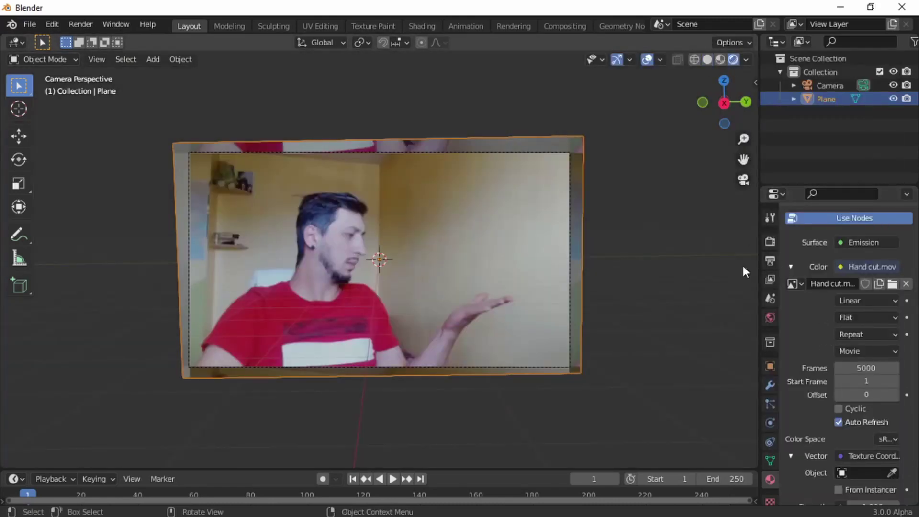
Step: Play back the video preview and set the Color Management View Transform to Standard instead of Filmic
key("space")
key("space")
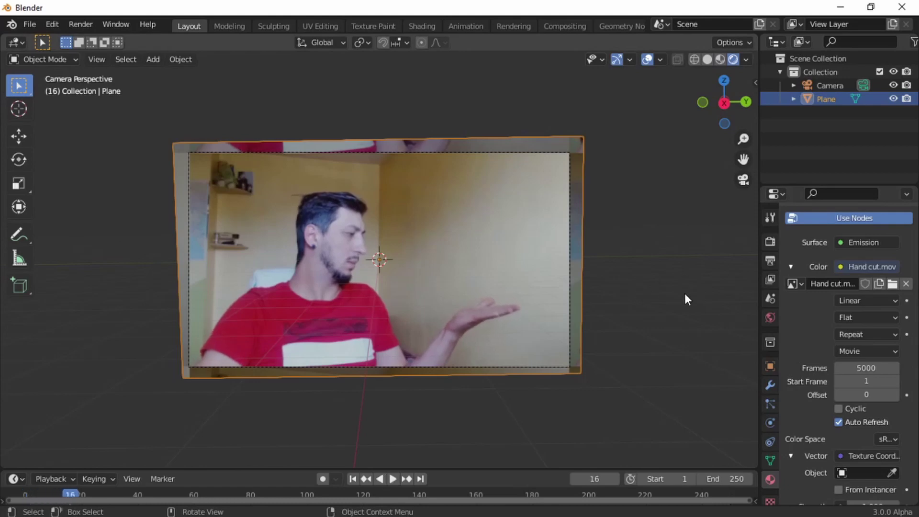
left_click(770, 244)
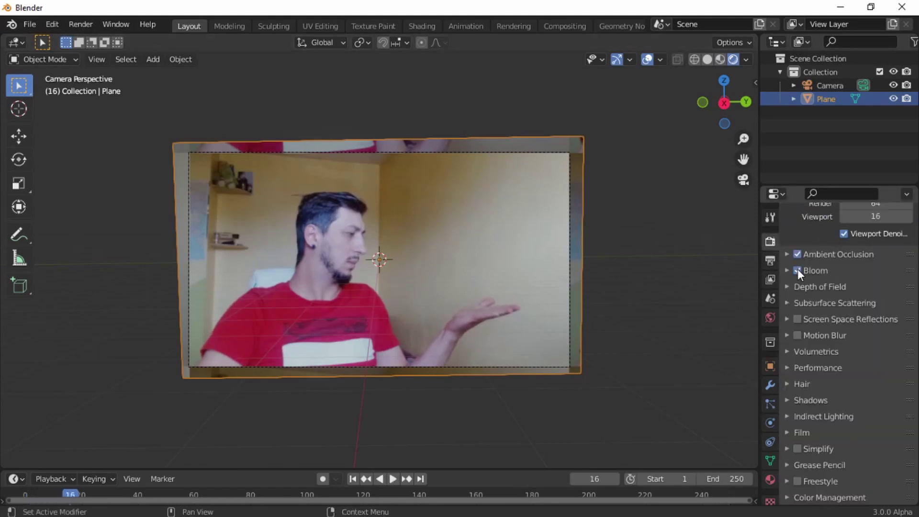
left_click(798, 496)
scroll(816, 417, "down", 5)
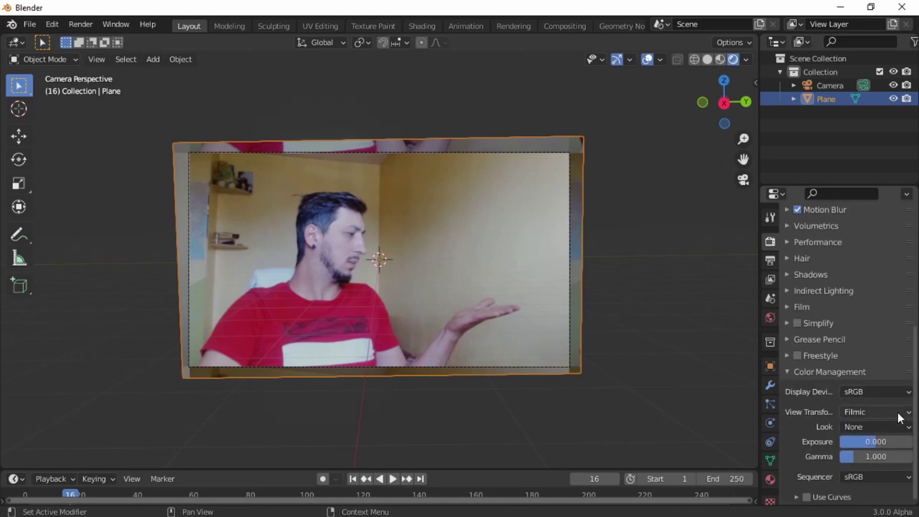
left_click(894, 412)
left_click(861, 428)
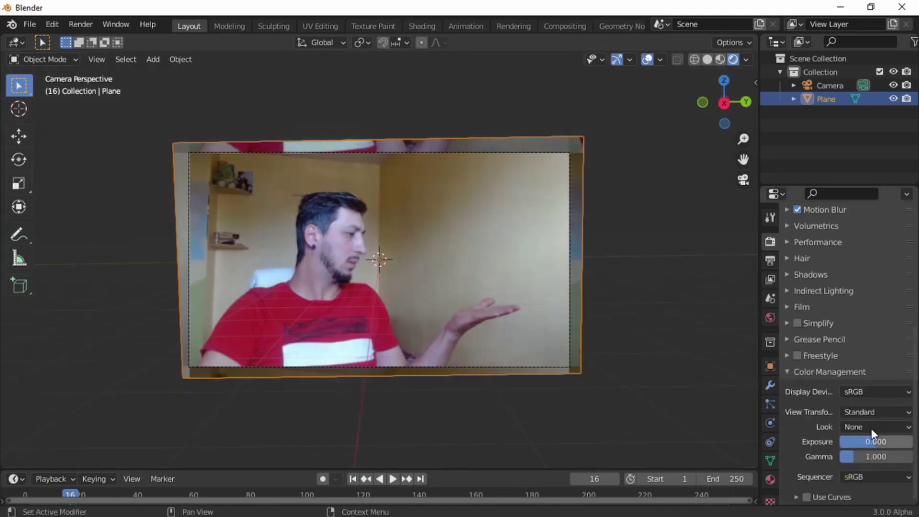
scroll(634, 23, "down", 4)
left_click(633, 26)
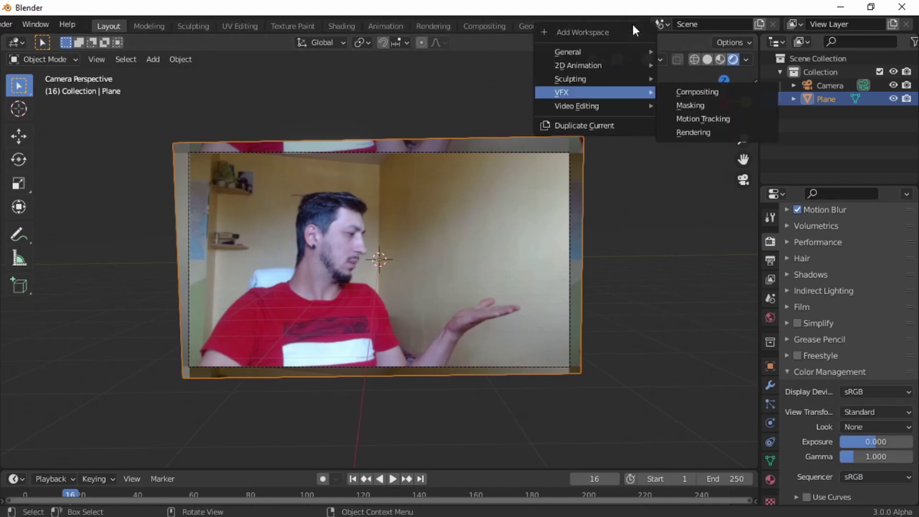
Step: Add a Motion Tracking workspace and load Hand cut.mov from the Desktop into the clip editor
left_click(703, 120)
left_click_drag(489, 172, 399, 67)
left_click(388, 64)
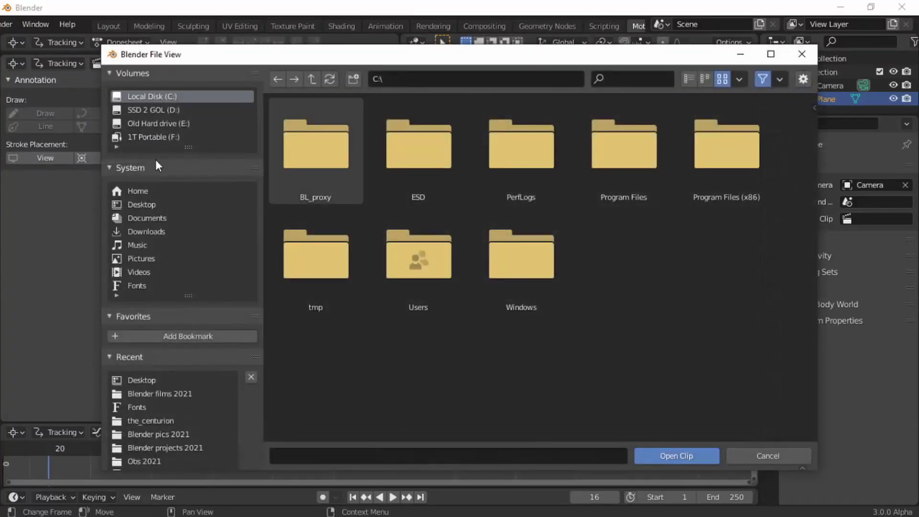
left_click(147, 205)
left_click(522, 184)
left_click(679, 457)
Step: Match scene frames to the clip, prefetch it, set tracking match to Previous frame, and enlarge the footage
left_click(49, 97)
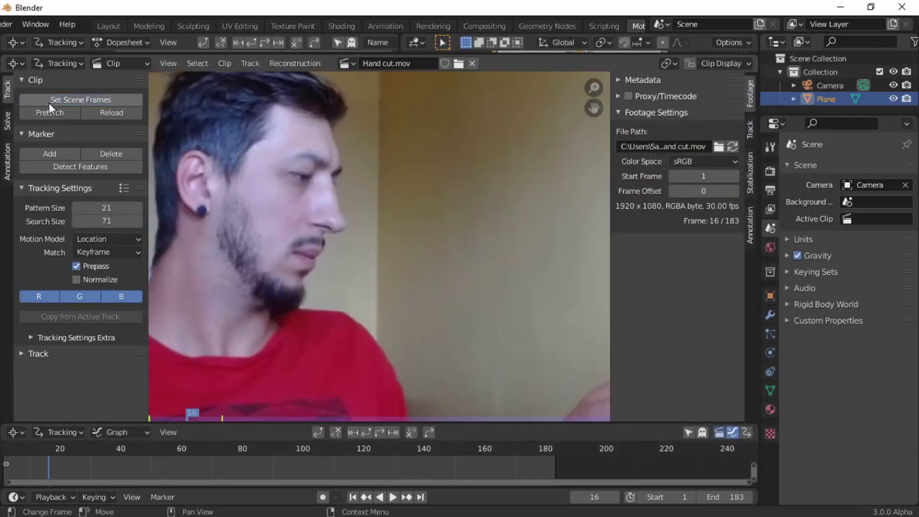
left_click(49, 112)
left_click(102, 252)
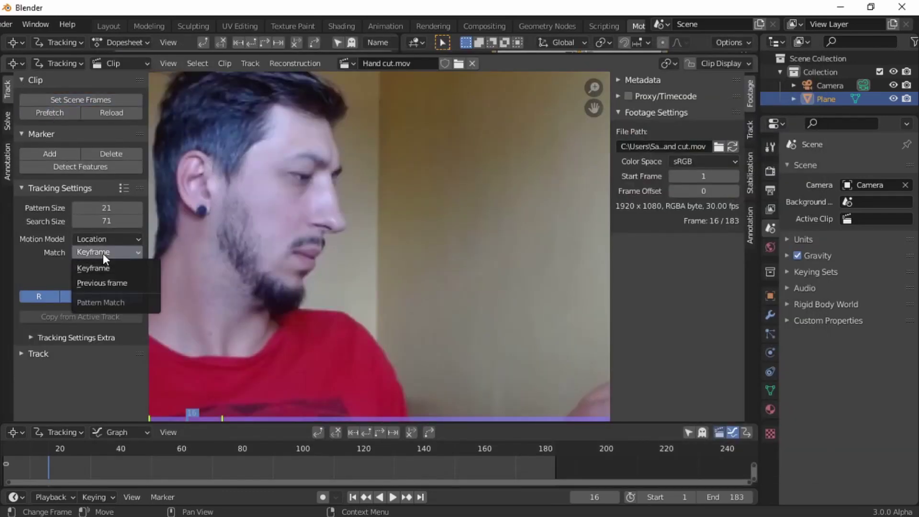
left_click(97, 284)
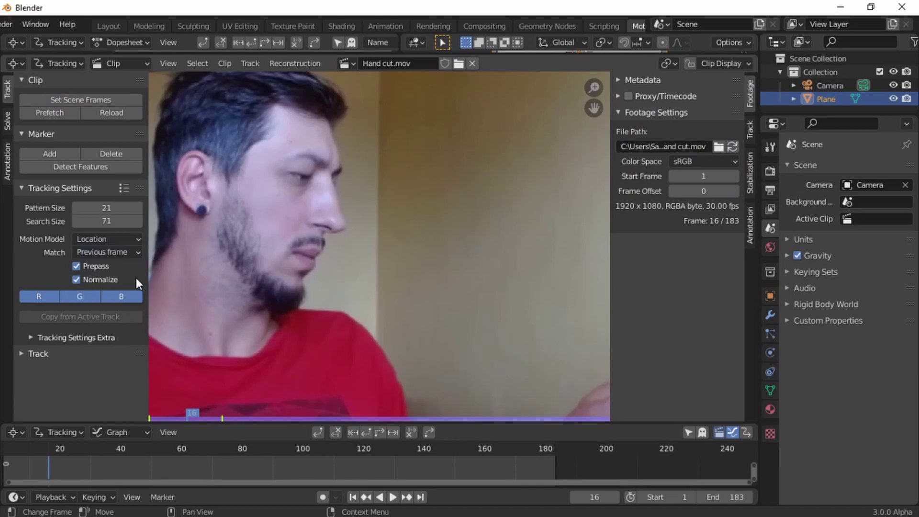
key("n")
scroll(550, 268, "down", 4)
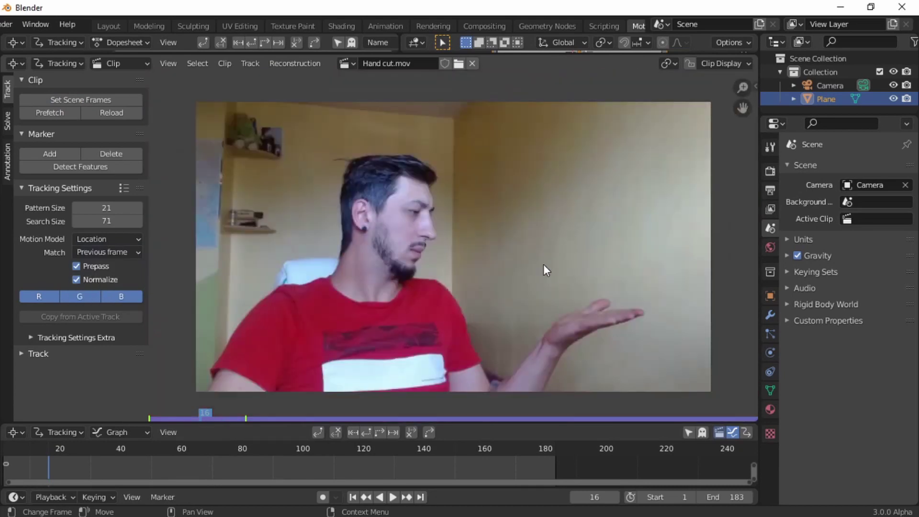
scroll(551, 271, "up", 2)
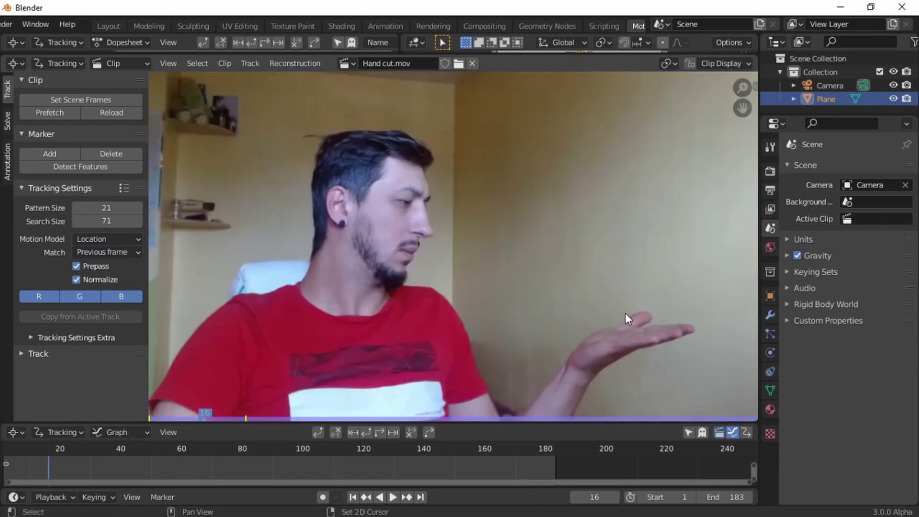
Step: From frame 1, place a palm-sized marker on the hand and track it forward through the clip
left_click(353, 495)
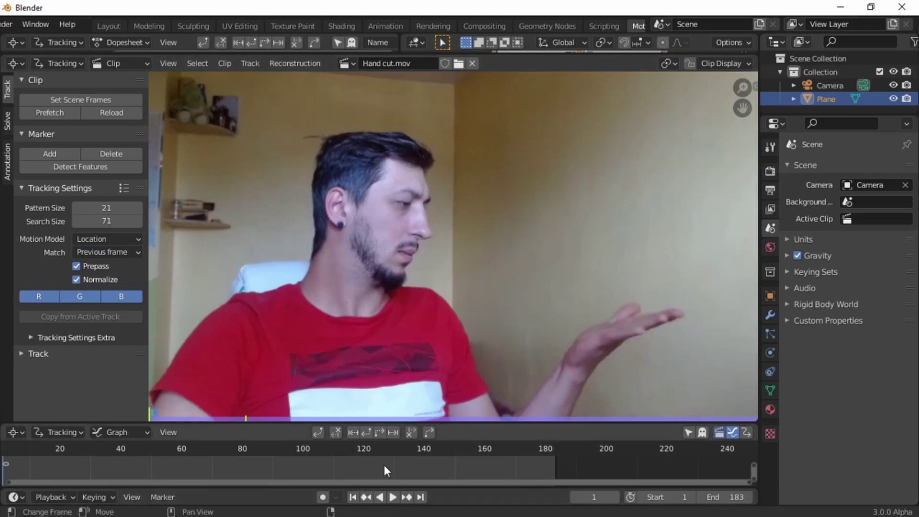
left_click(594, 332, "ctrl")
key("s")
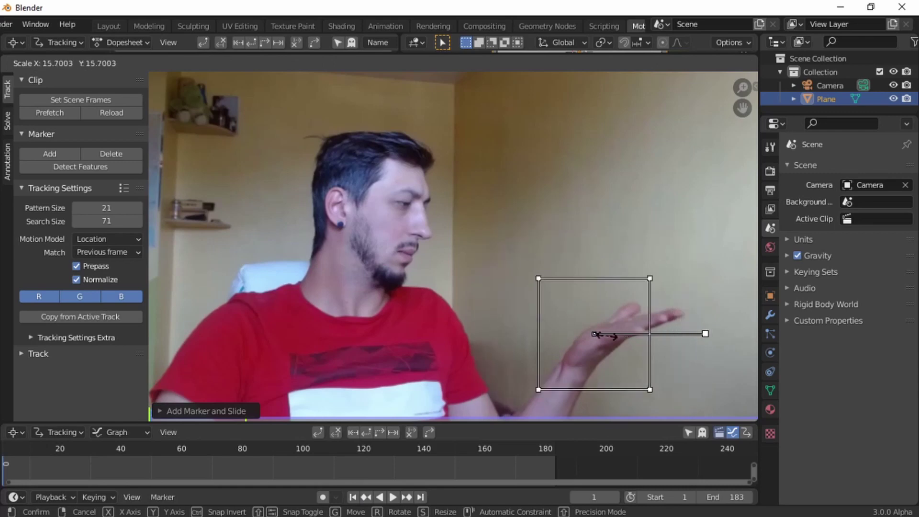
left_click(627, 353)
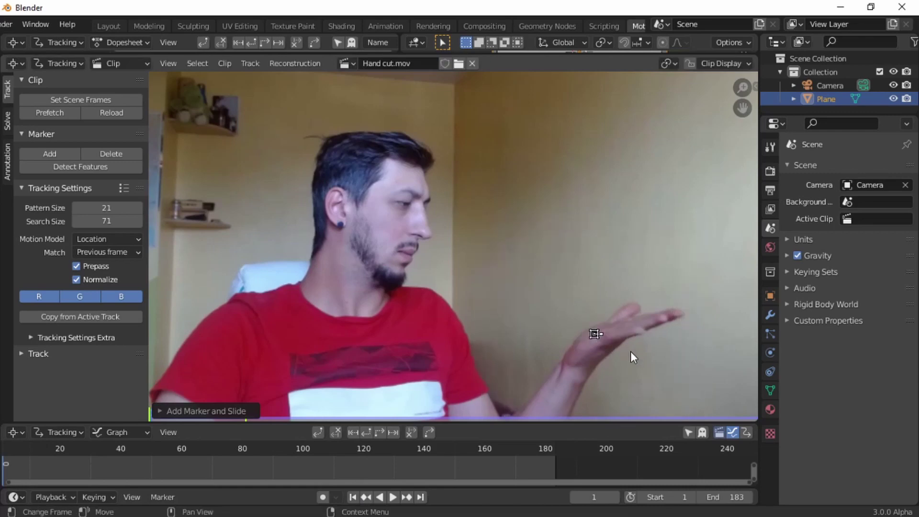
key("s")
left_click(662, 365)
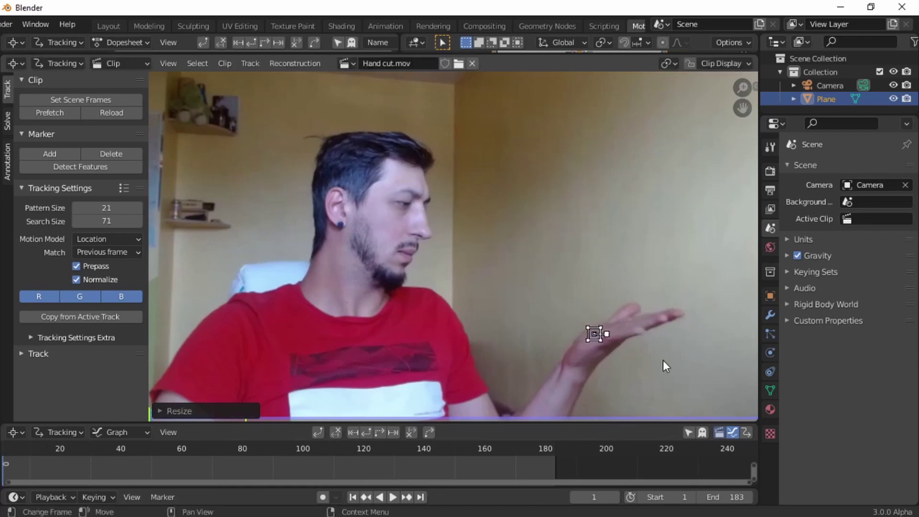
left_click(389, 431)
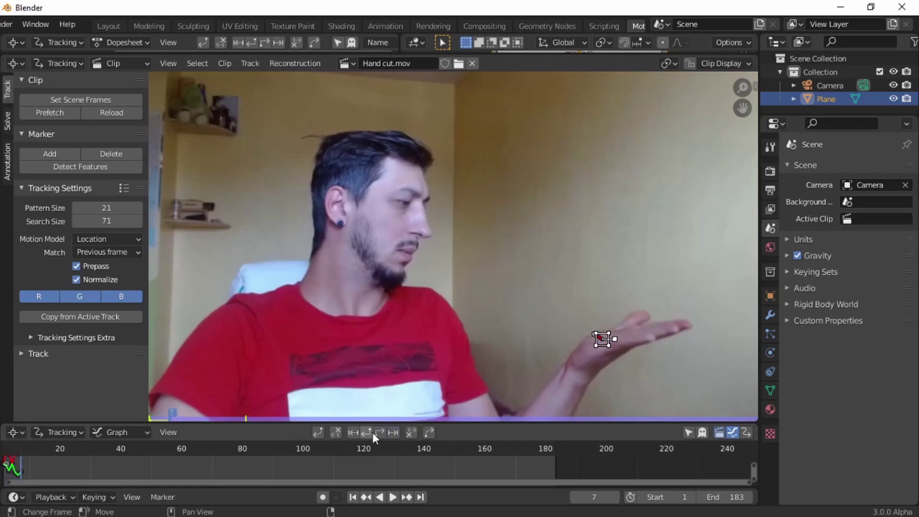
key("space")
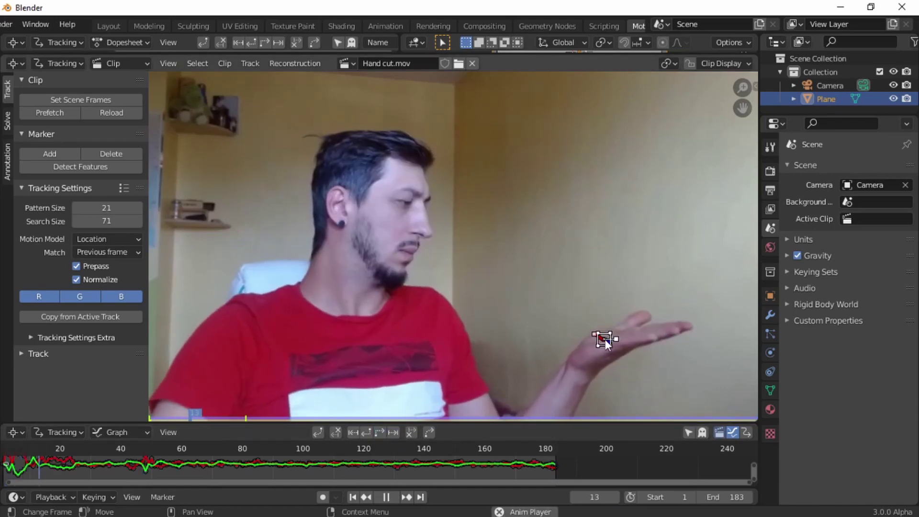
key("space")
Step: Link a new empty to the hand track and switch to the Layout workspace
left_click(7, 125)
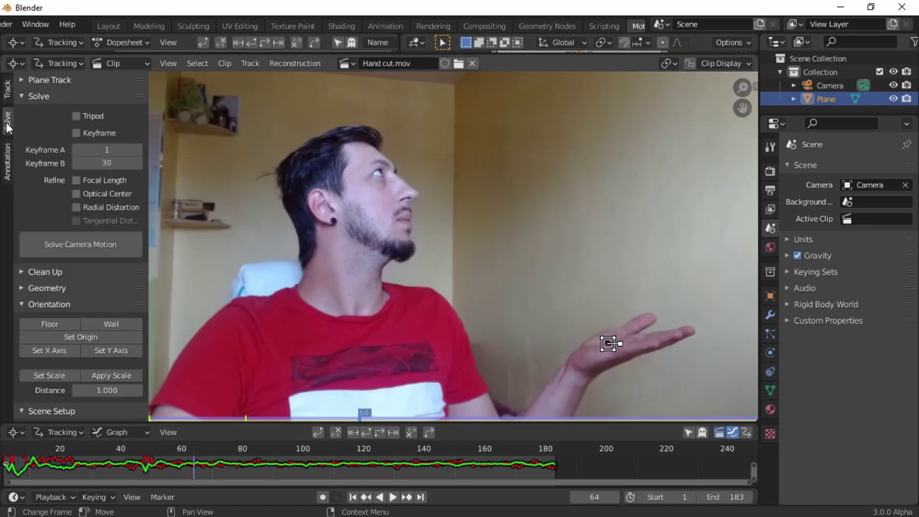
left_click(43, 288)
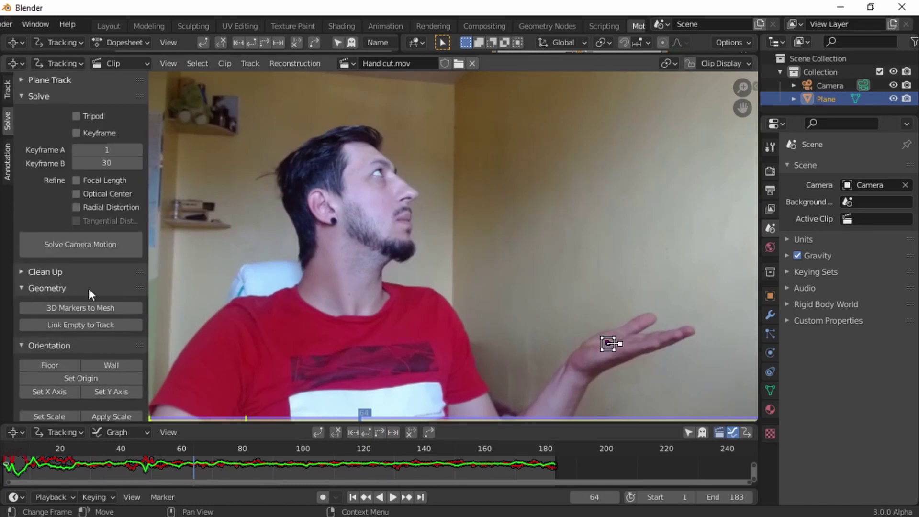
left_click(78, 325)
scroll(46, 28, "down", 2)
left_click(54, 27)
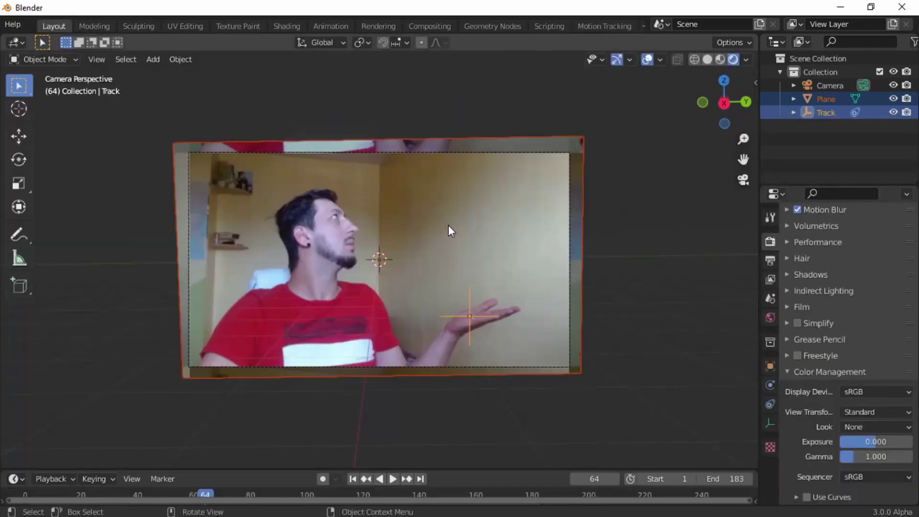
middle_click_drag(457, 278, 570, 292)
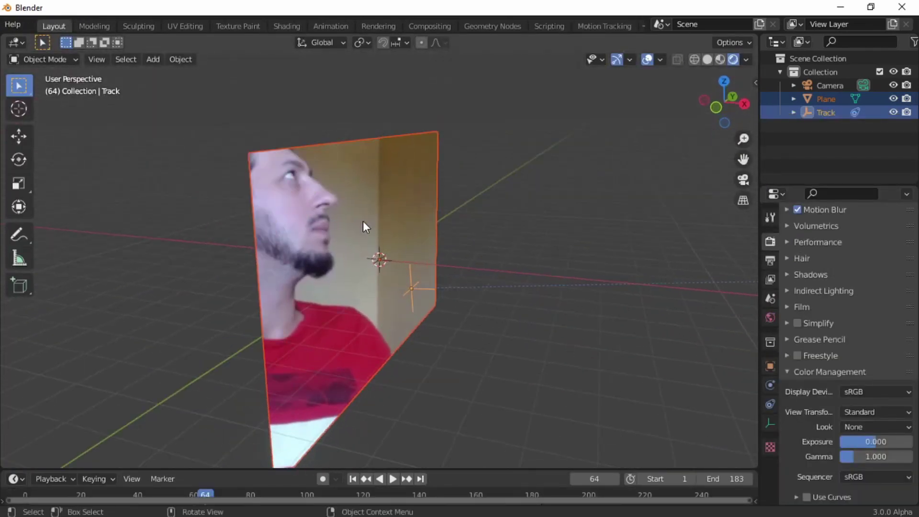
Step: Move the video plane 2.11 m along X and scale the Track empty down to 0.6247
left_click(394, 243)
key("g")
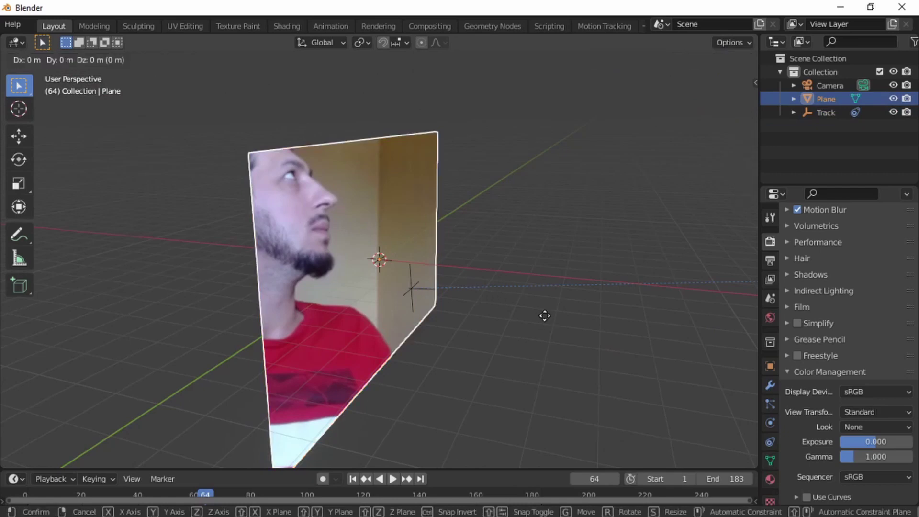
key("x")
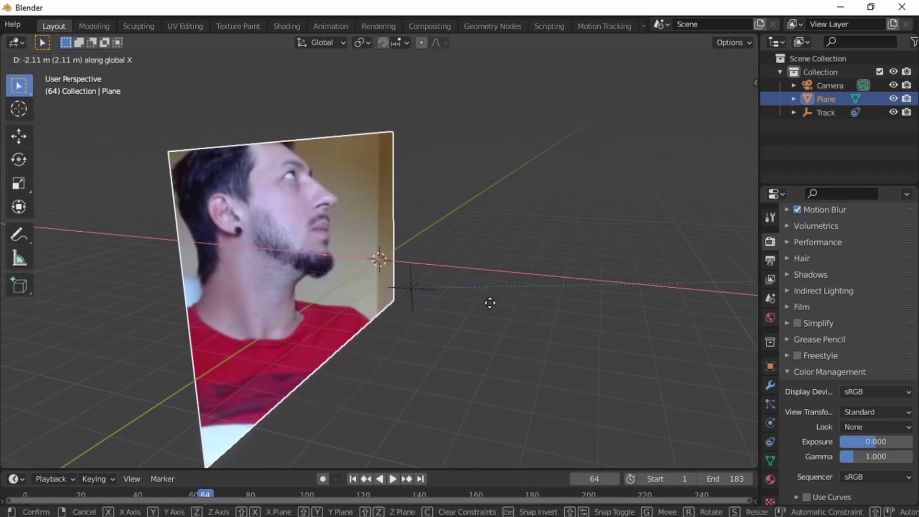
left_click(483, 303)
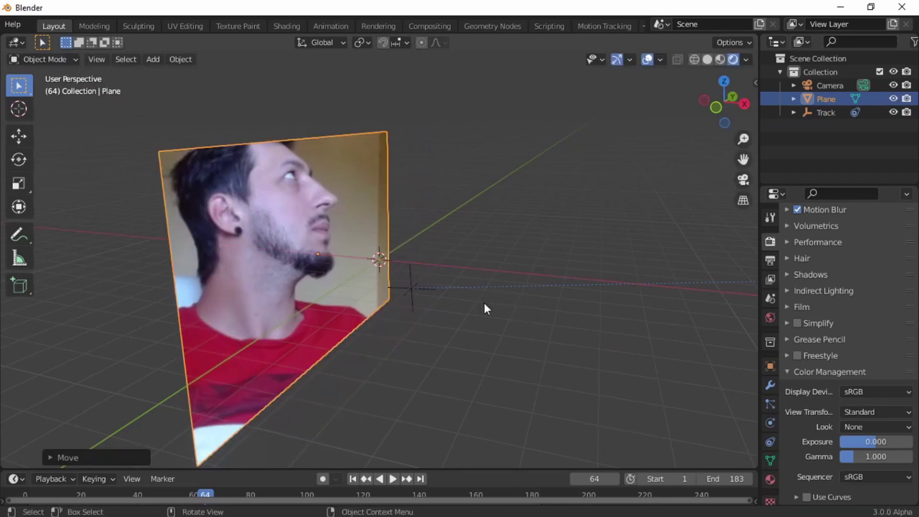
left_click(424, 289)
key("s")
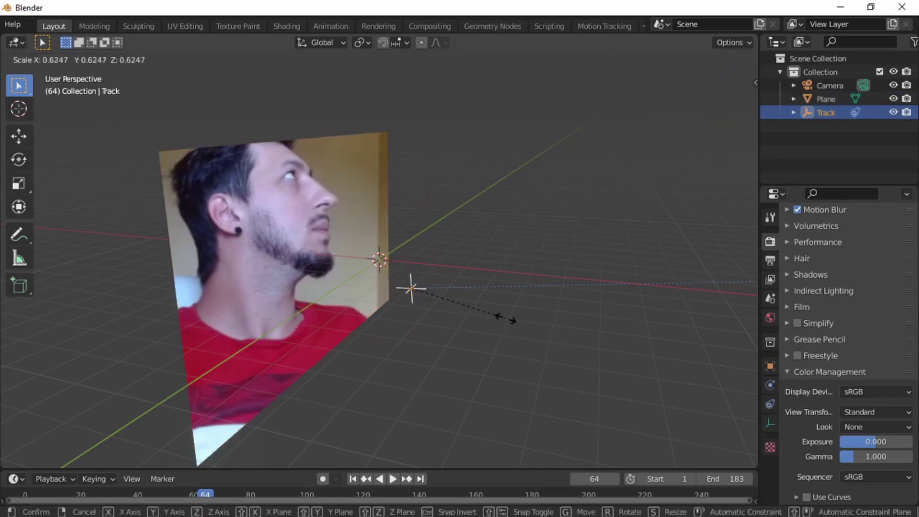
left_click(455, 299)
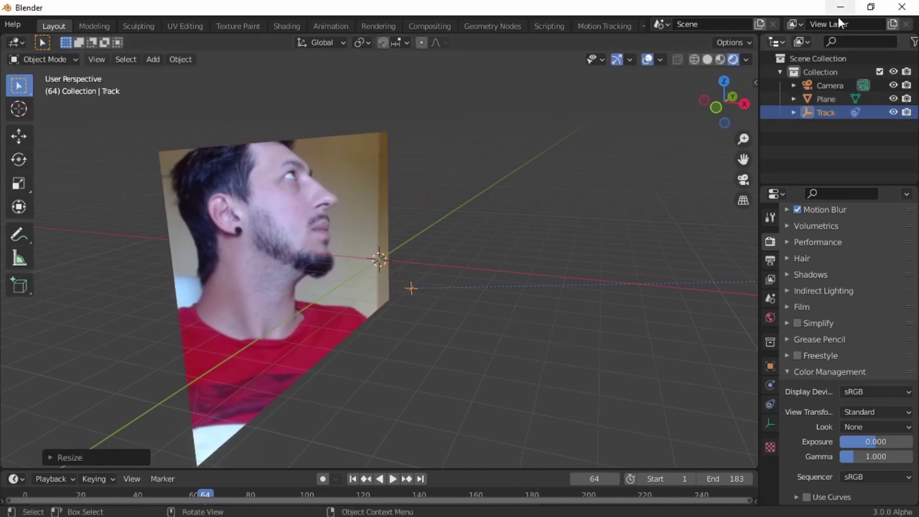
Step: Show the Outliner's Selectable toggles and make the Plane unselectable
left_click(886, 42)
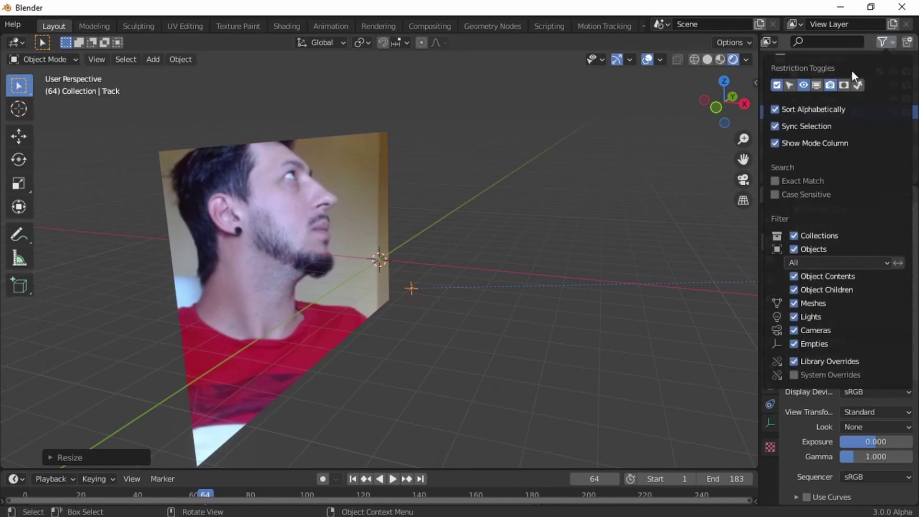
left_click(789, 85)
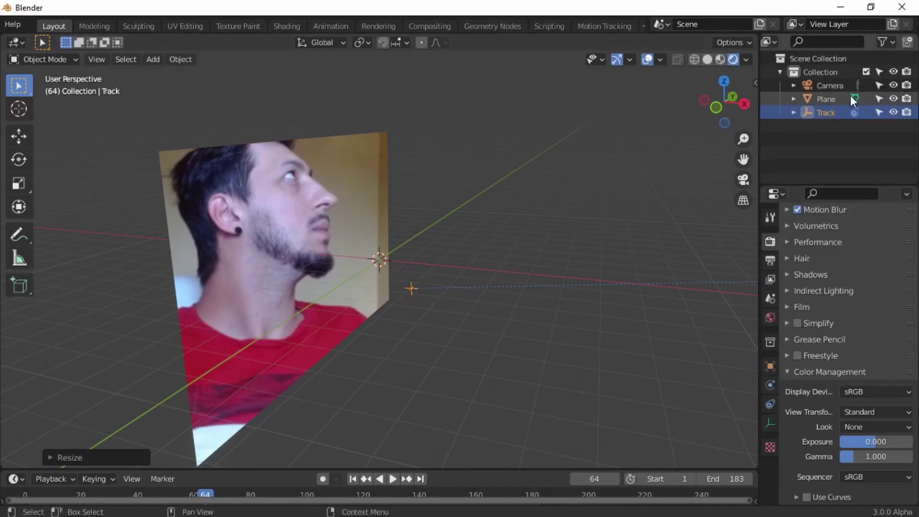
left_click(879, 98)
left_click(318, 186)
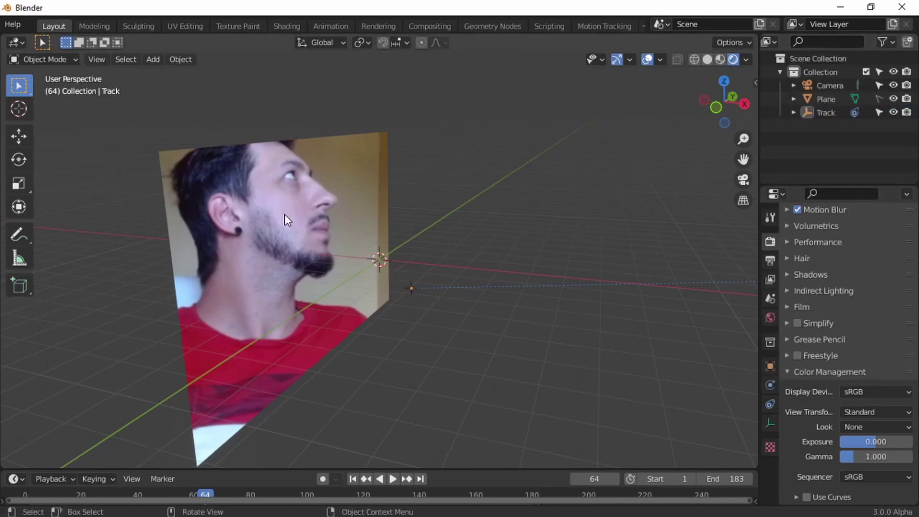
Step: In camera view, unlock the Plane, scale it to 1.1404, lower it 0.1047 m on Z, then relock it
left_click(412, 288)
key("KP_0")
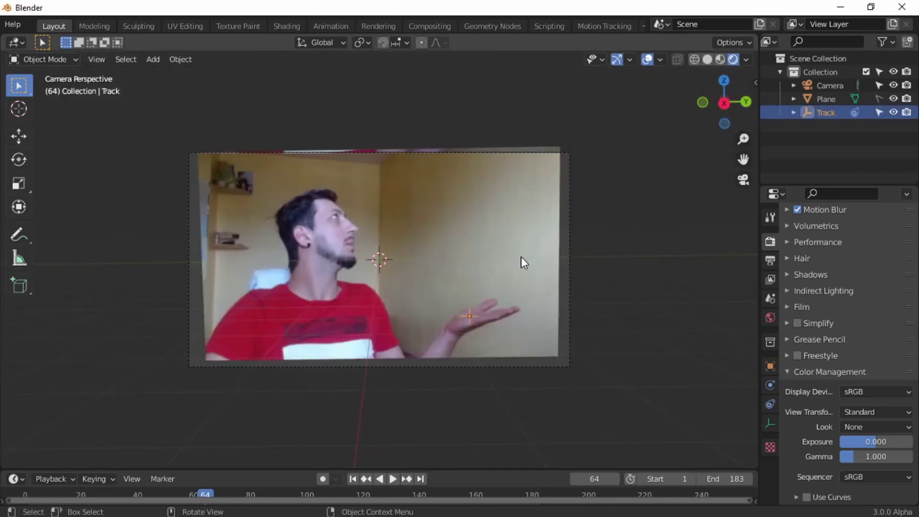
left_click(544, 253)
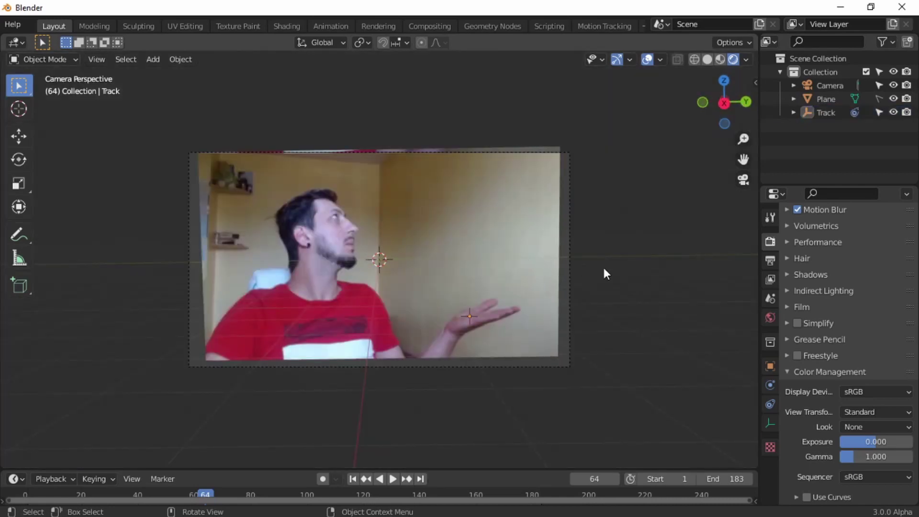
left_click(880, 99)
left_click(530, 200)
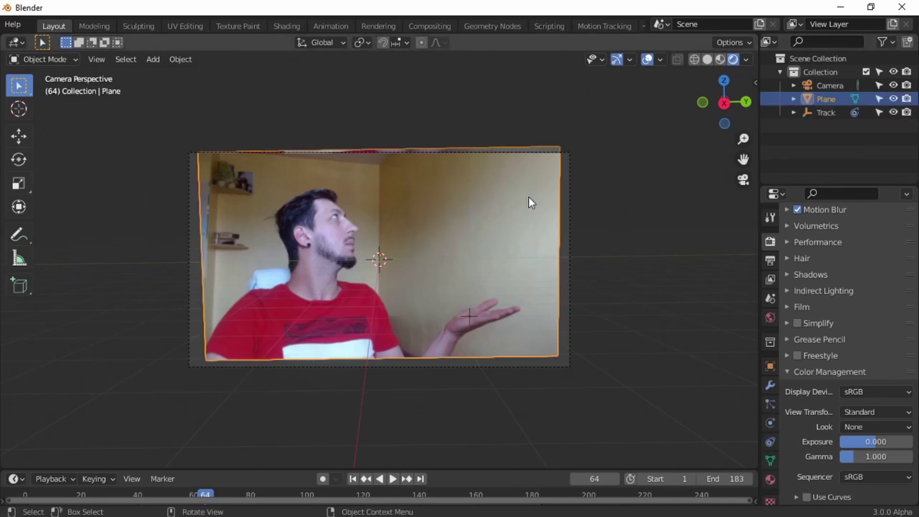
key("s")
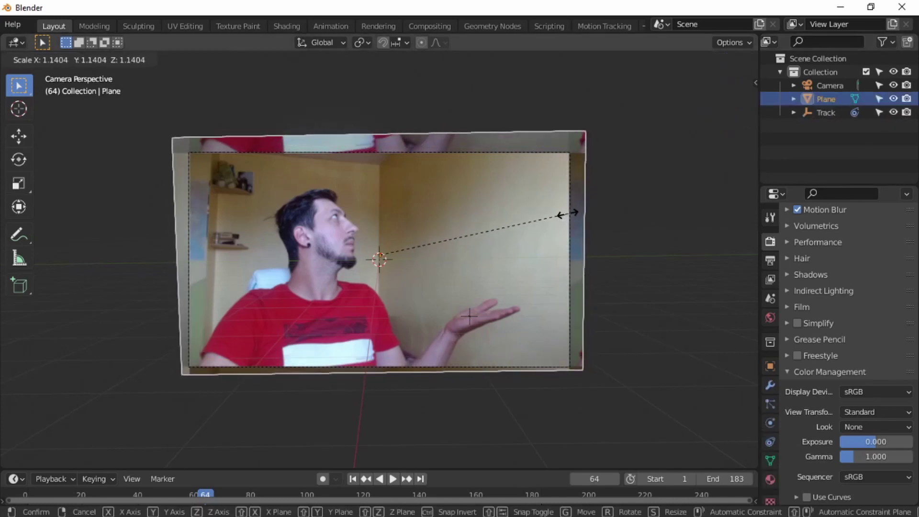
left_click(568, 214)
key("g")
key("z")
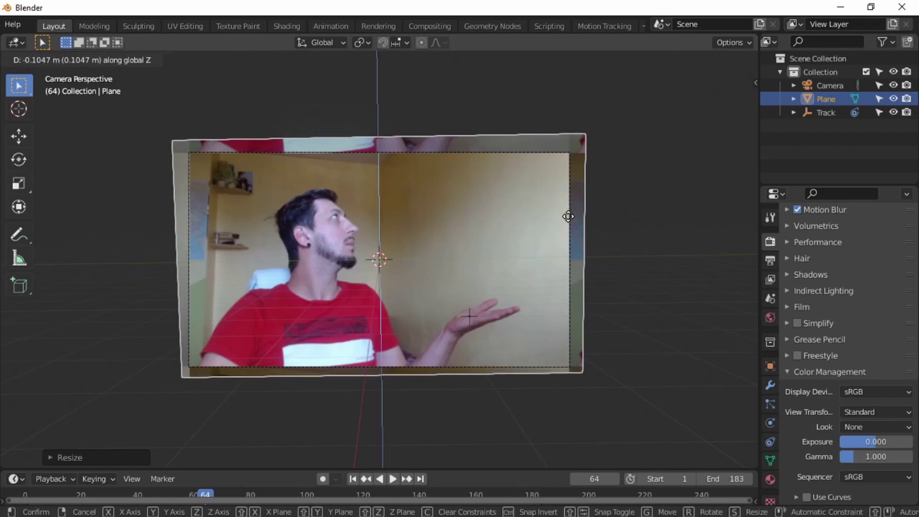
left_click(570, 219)
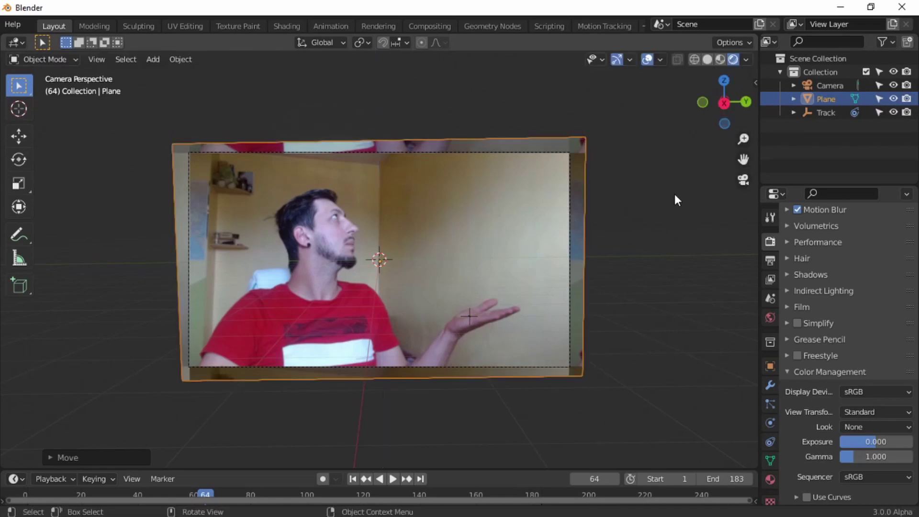
left_click(879, 98)
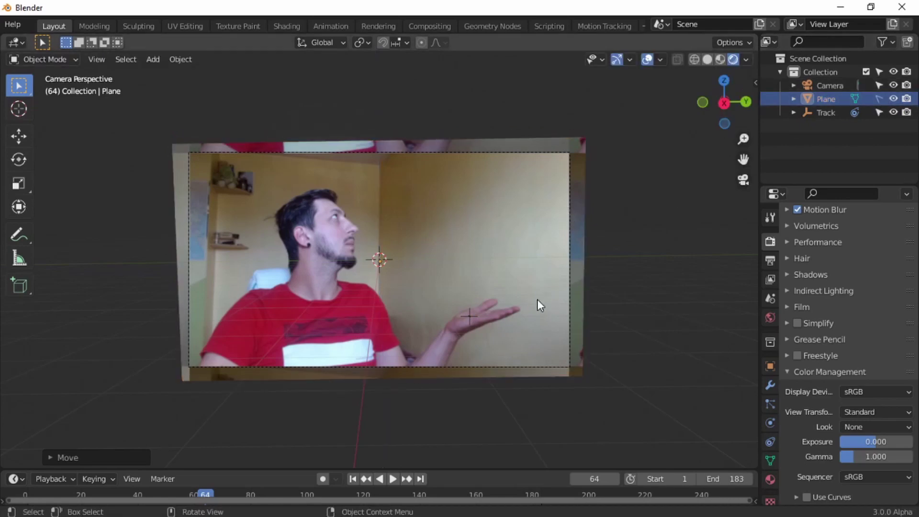
scroll(550, 316, "up", 4)
Step: Centre the hand in view and shrink the Track empty further
middle_click_drag(636, 320, 524, 200, "shift")
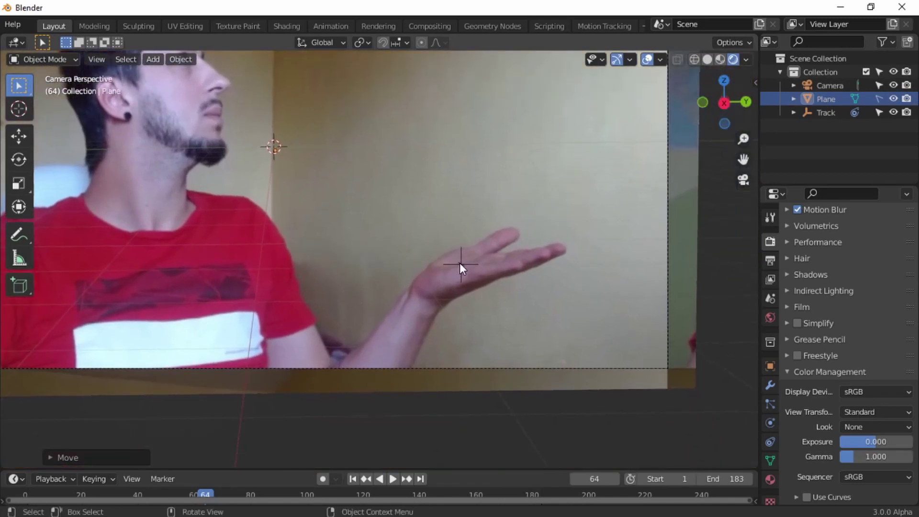
left_click(460, 263)
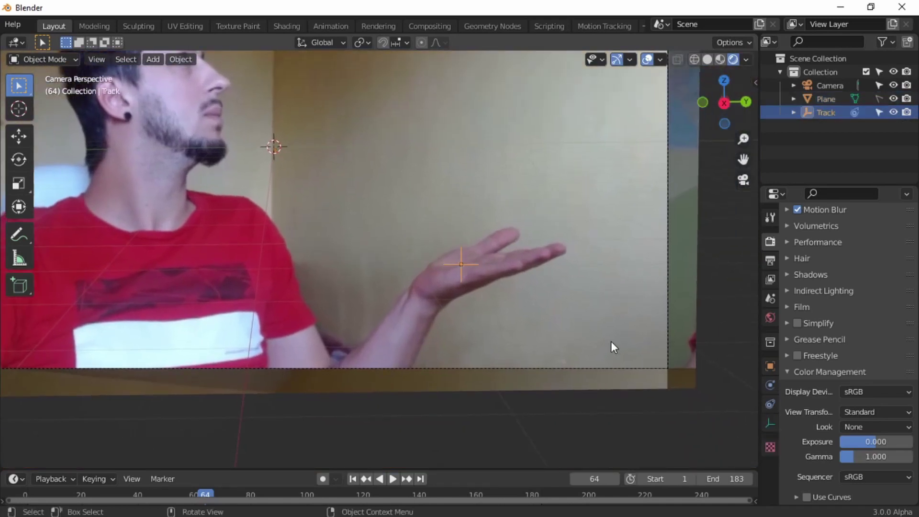
key("s")
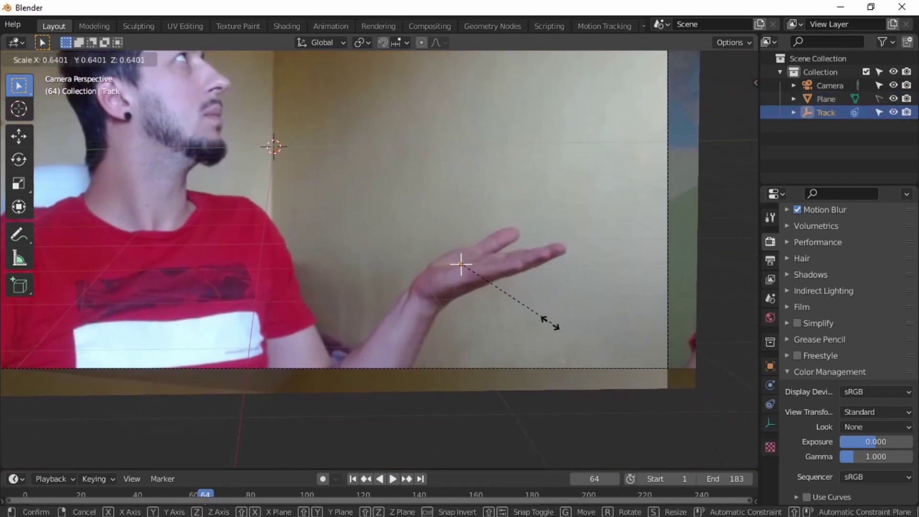
left_click(522, 310)
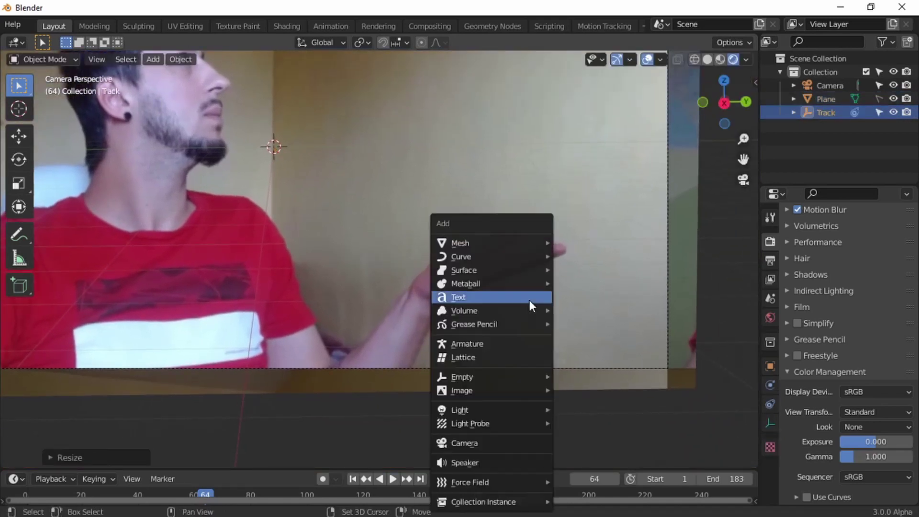
Step: Add a circle mesh and move, tilt and scale it to lie on the palm
key("shift+a")
mouse_move(484, 243)
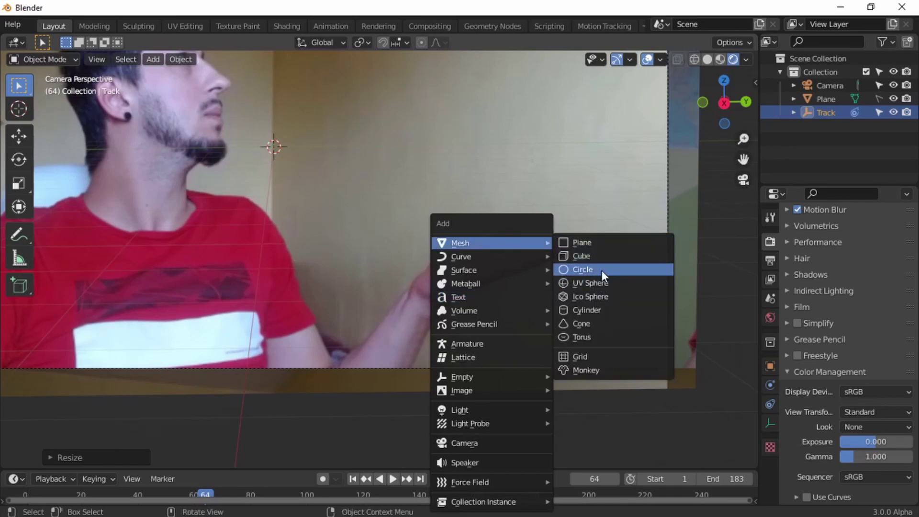
left_click(602, 269)
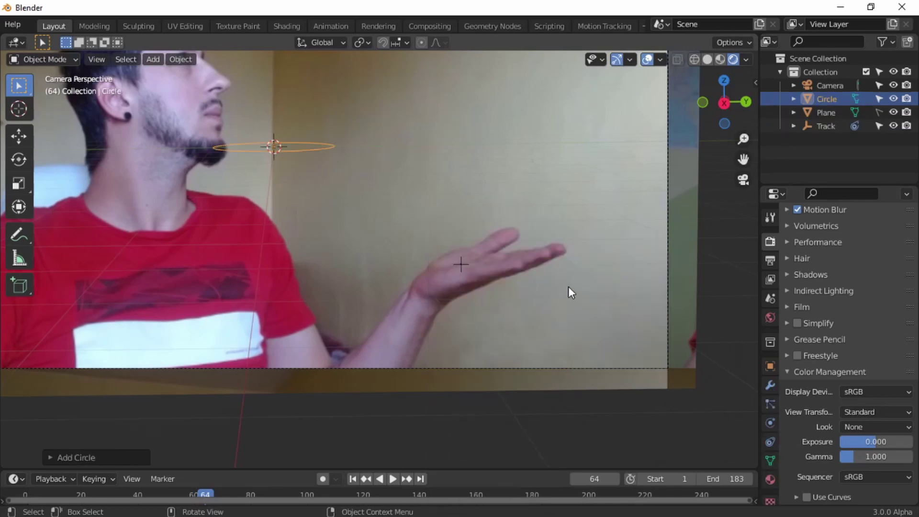
key("g")
left_click(4, 399)
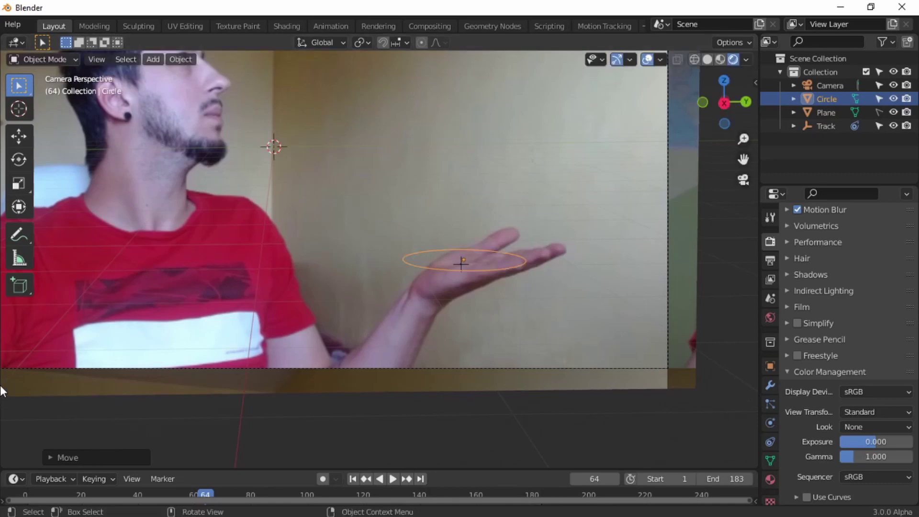
key("r")
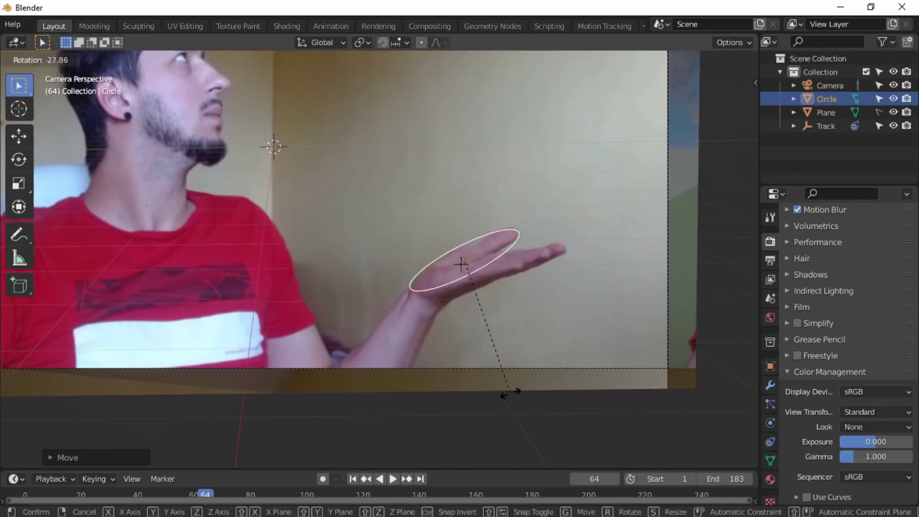
left_click(477, 386)
key("r")
key("s")
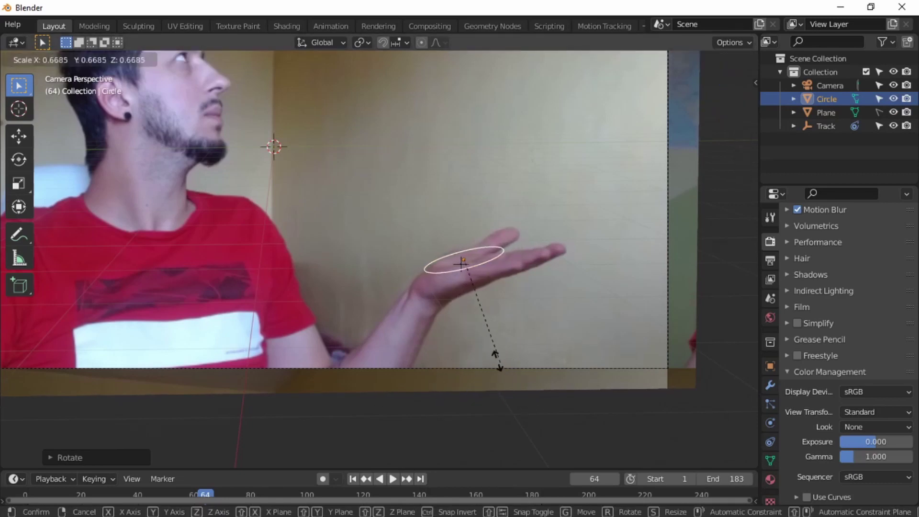
left_click(481, 330)
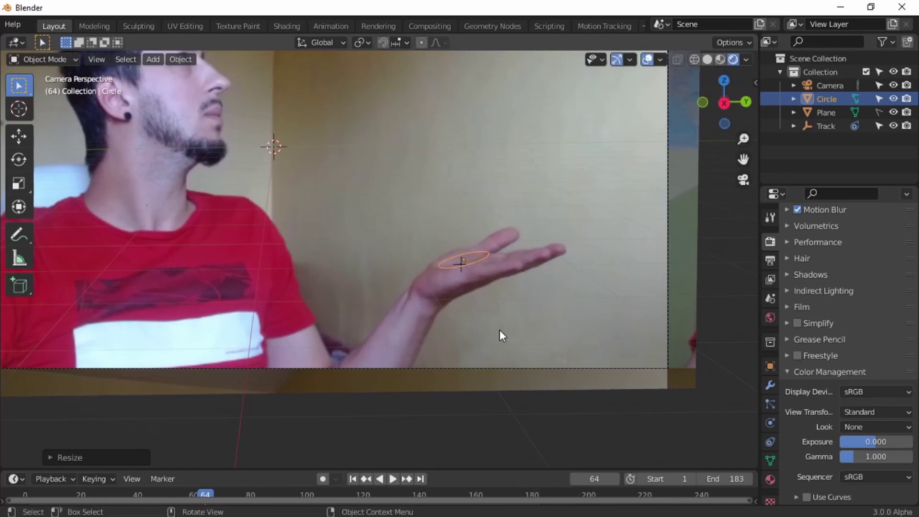
key("g")
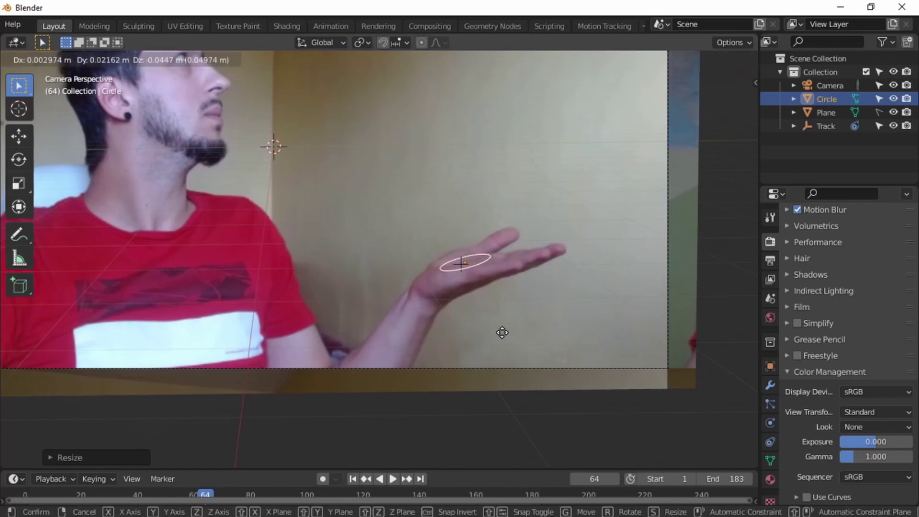
left_click(501, 332)
scroll(525, 337, "up", 2)
Step: Extrude the circle's edge loop and scale it inward to 0.7717, forming a flat ring
key("Tab")
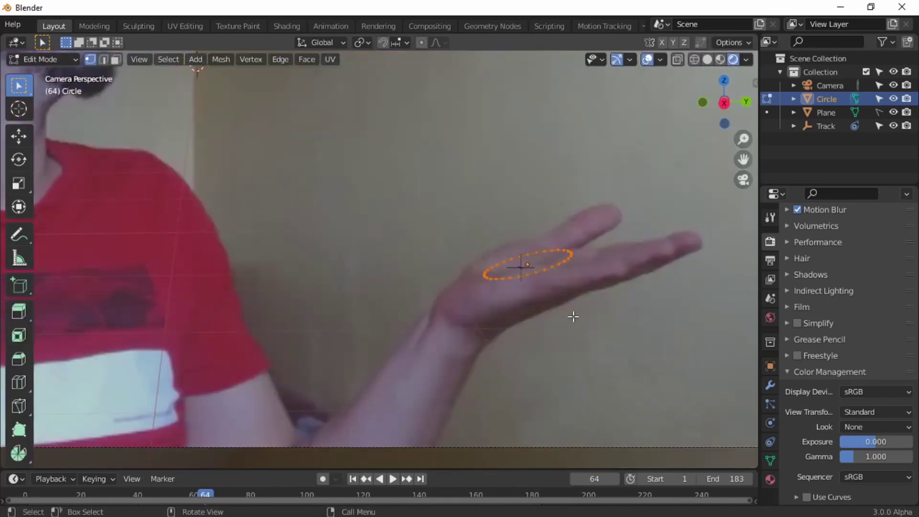
key("e")
right_click(652, 283)
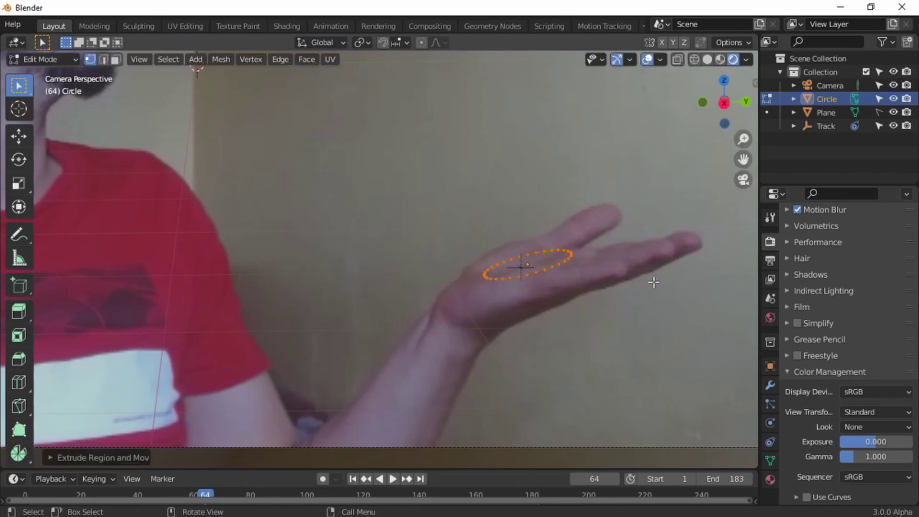
key("s")
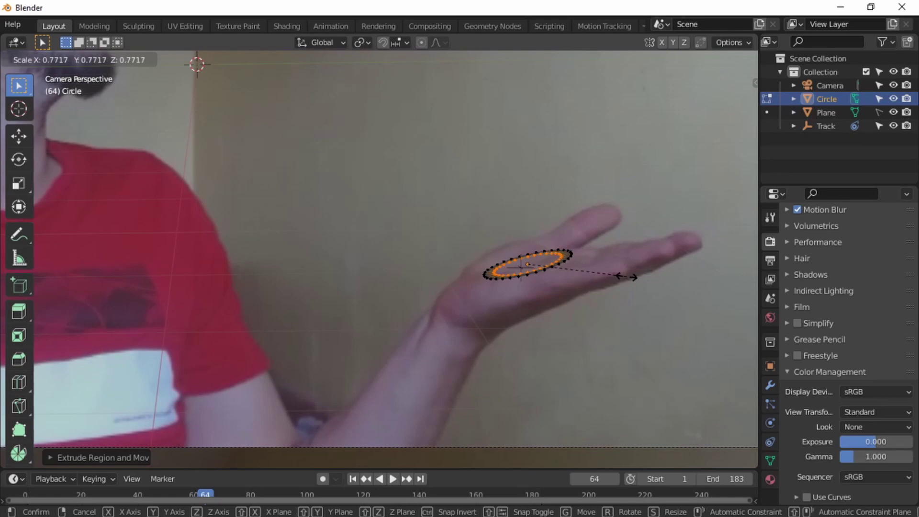
left_click(627, 277)
key("Tab")
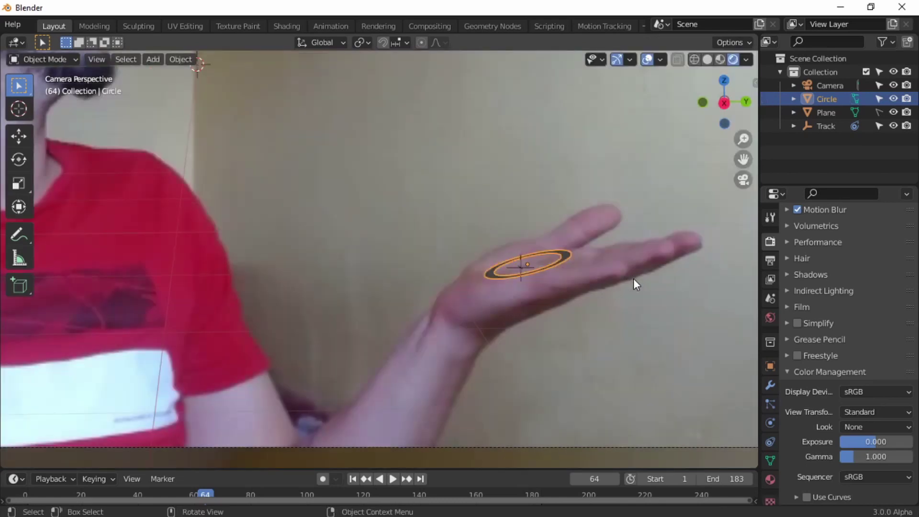
Step: Add a Simple Deform modifier to the ring, keeping Twist on X, with a 13.3° angle
left_click(770, 384)
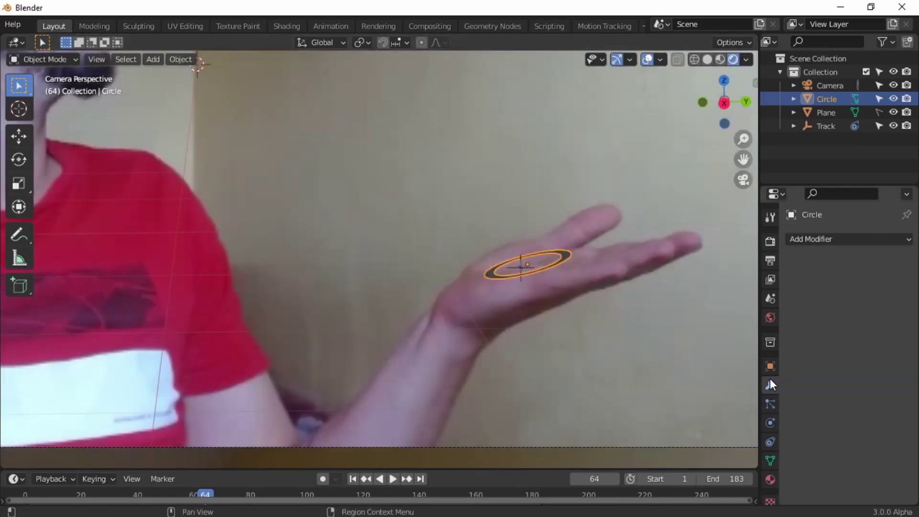
left_click(906, 239)
left_click(762, 409)
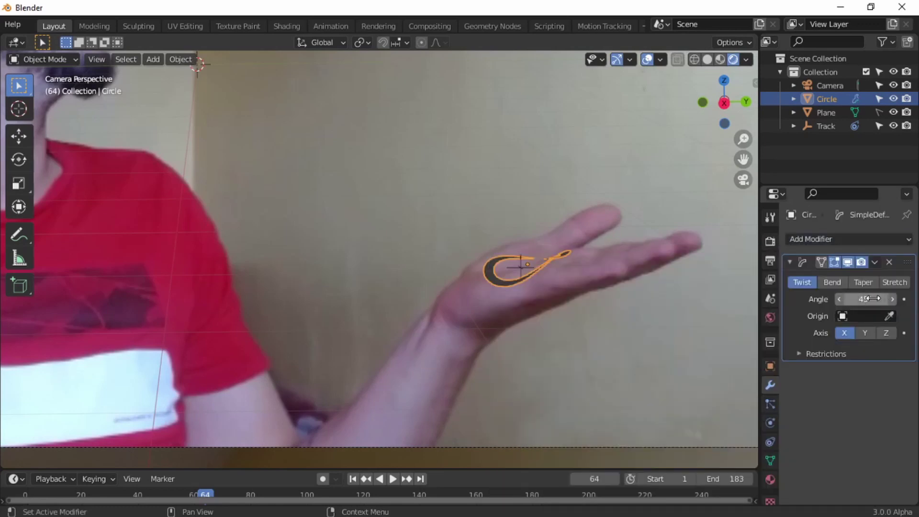
left_click_drag(838, 298, 862, 298)
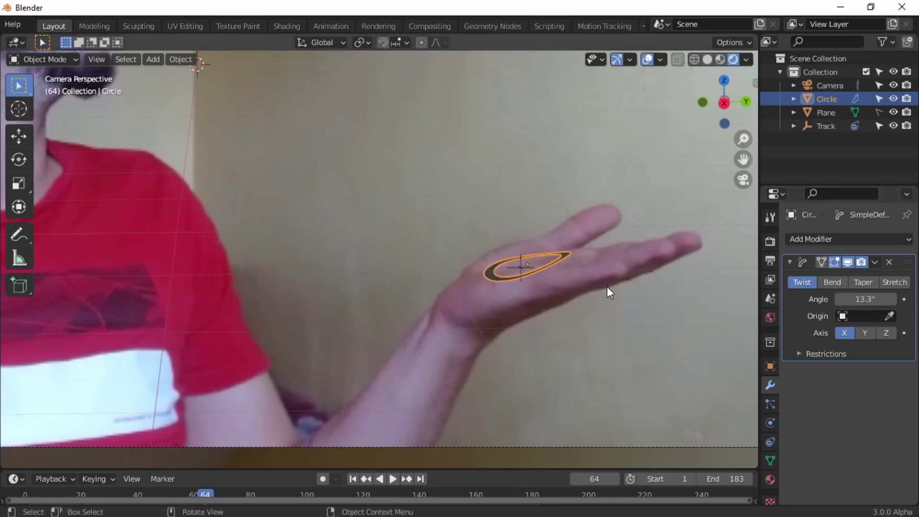
scroll(571, 289, "up", 4)
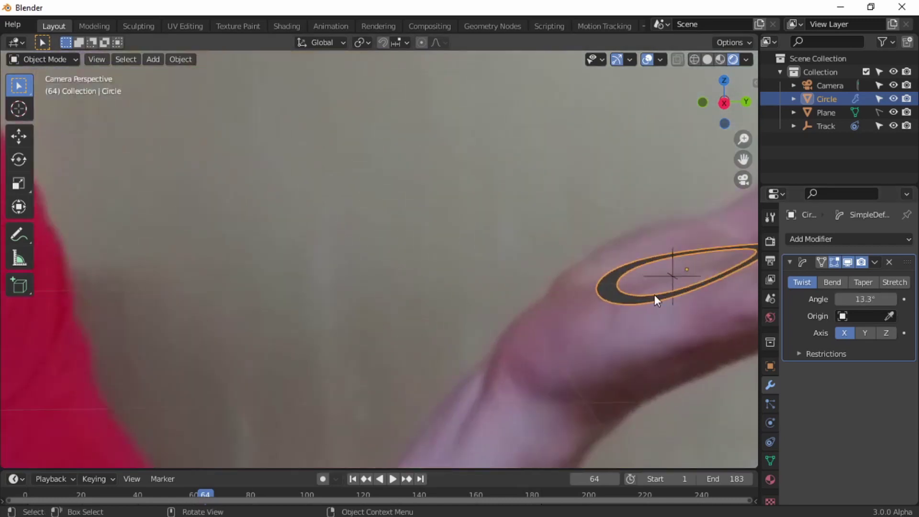
Step: Parent the ring to the Track empty with Ctrl+P > Object
left_click(673, 277, "shift")
scroll(671, 282, "down", 4)
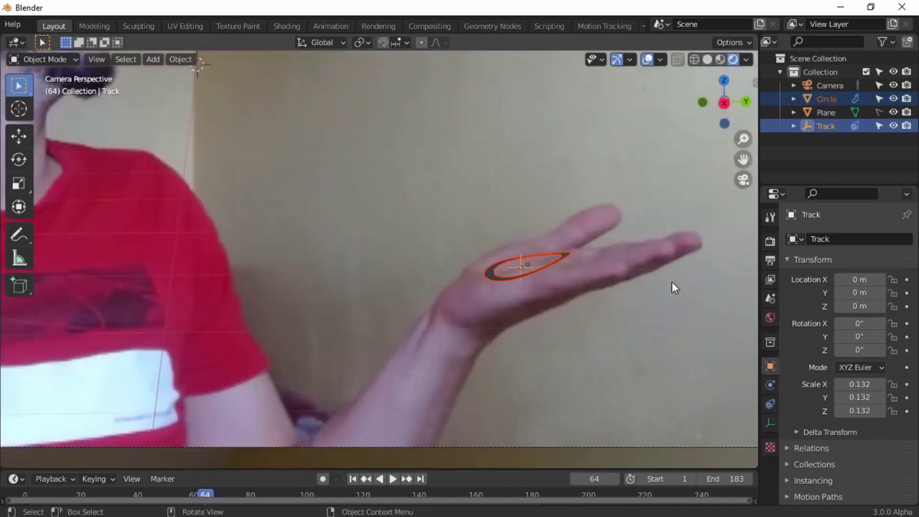
key("ctrl+p")
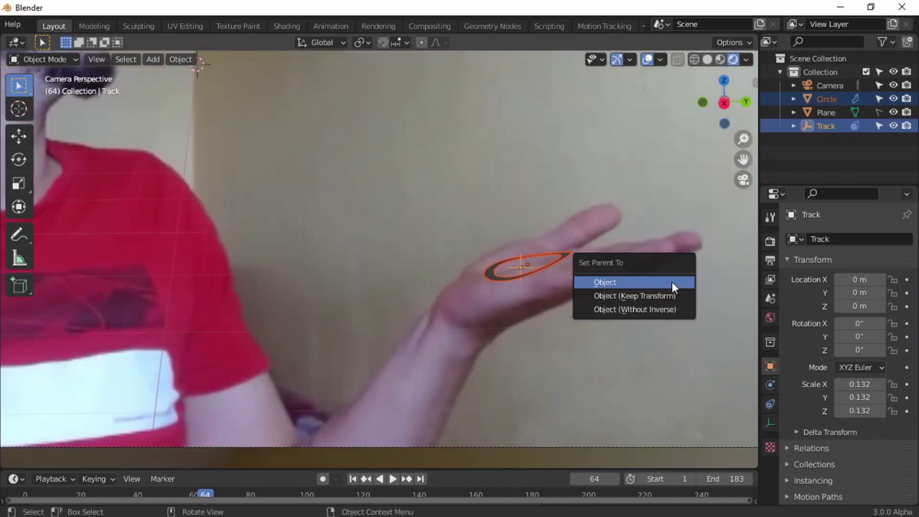
left_click(671, 282)
Step: Play the animation to confirm the ring follows the moving hand, then stop it
key("space")
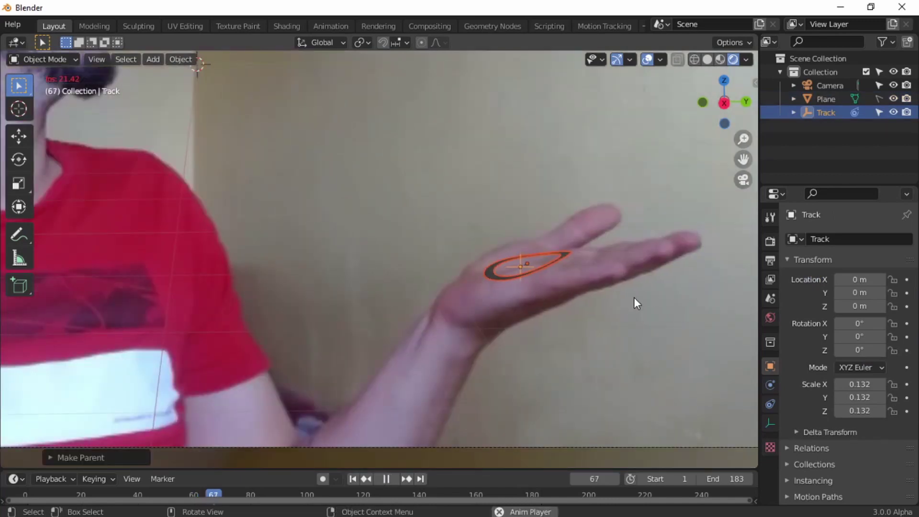
scroll(536, 285, "down", 2)
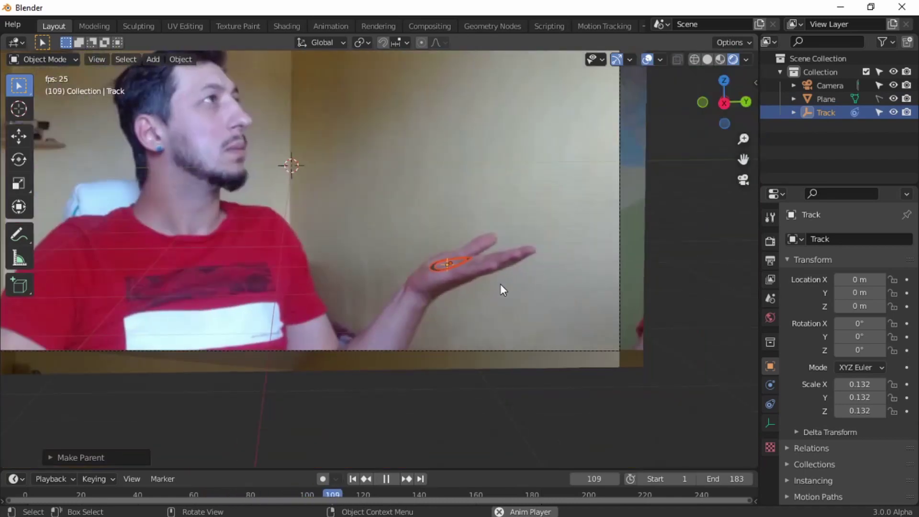
left_click(677, 260)
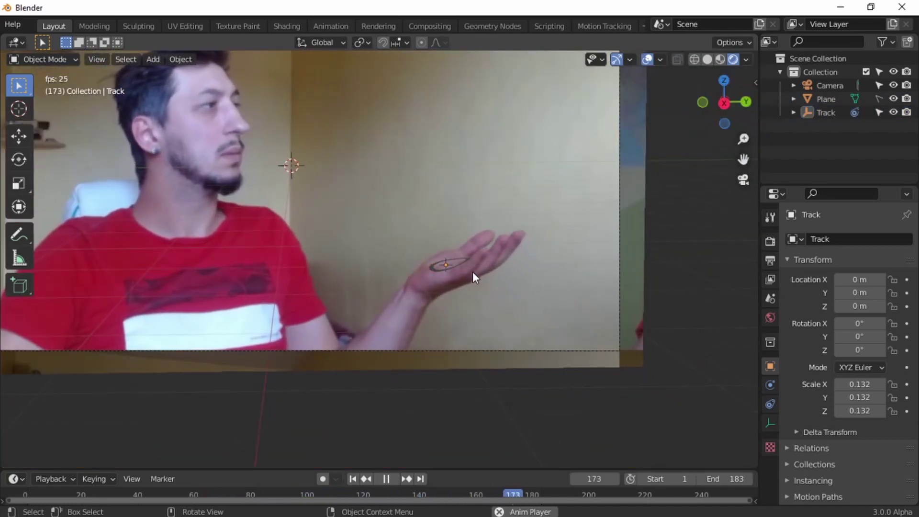
key("space")
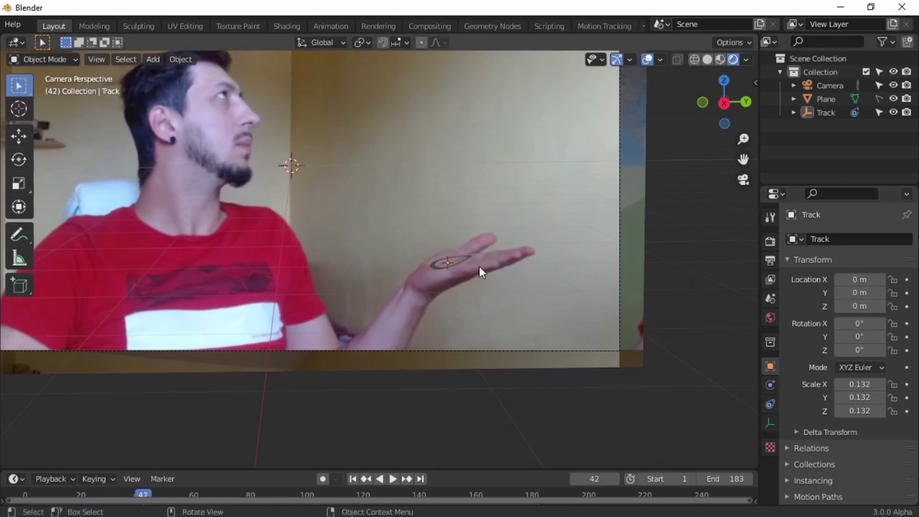
Step: Give the ring a new material with a bright green base colour
left_click(468, 255)
left_click(770, 479)
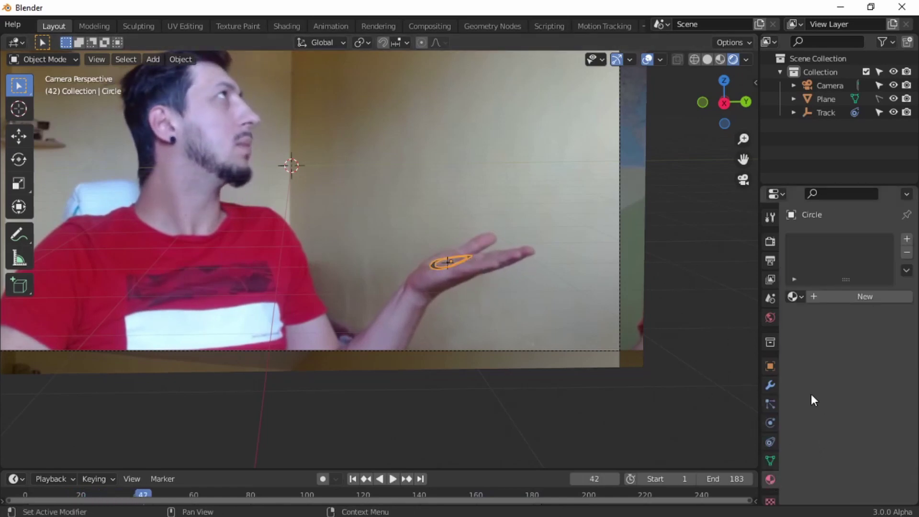
left_click(869, 295)
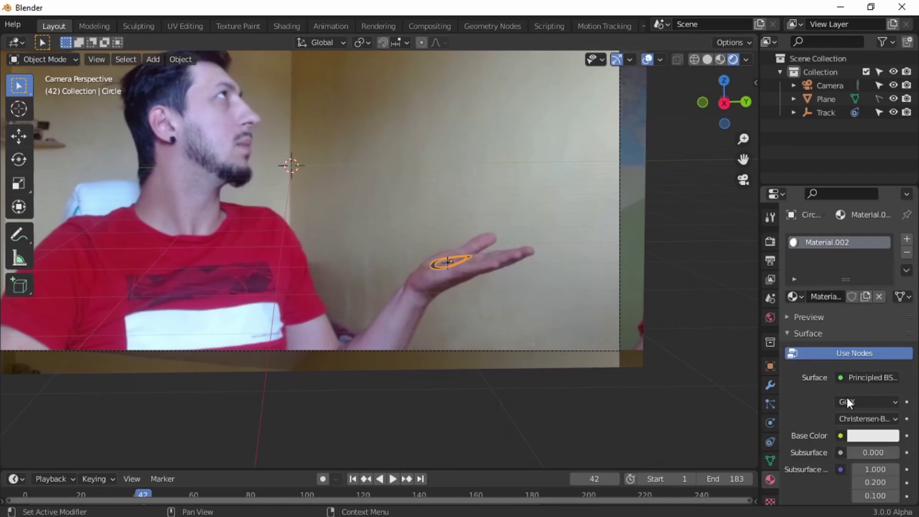
left_click(856, 436)
left_click_drag(837, 299, 785, 264)
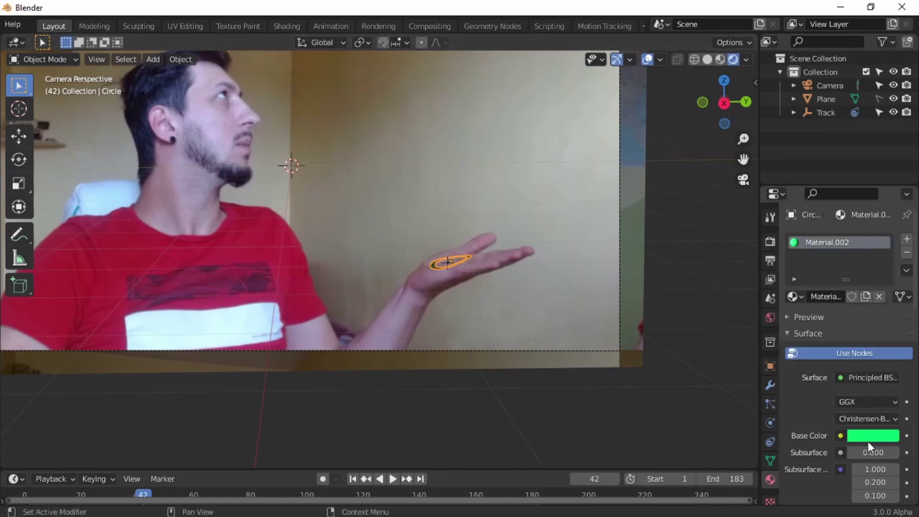
Step: Switch the ring's surface to a cyan-green Emission shader at strength 3
scroll(865, 398, "down", 3)
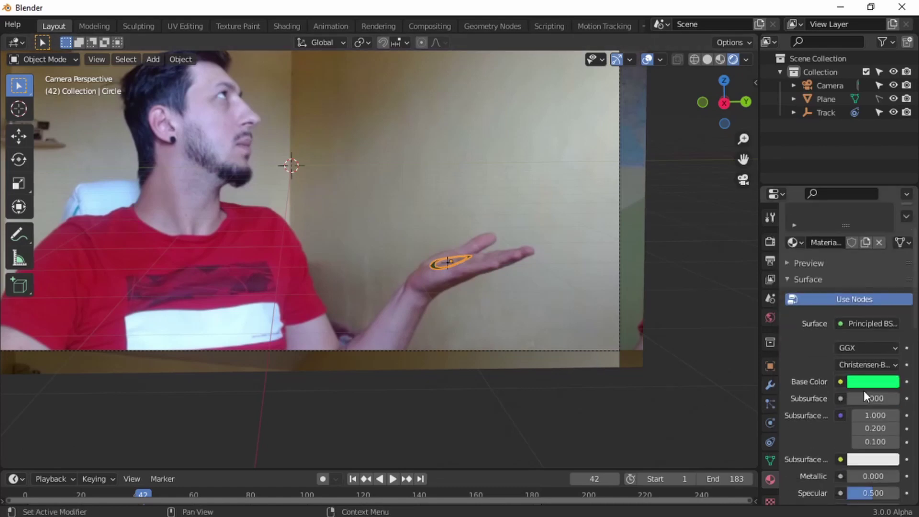
left_click(860, 324)
left_click(738, 56)
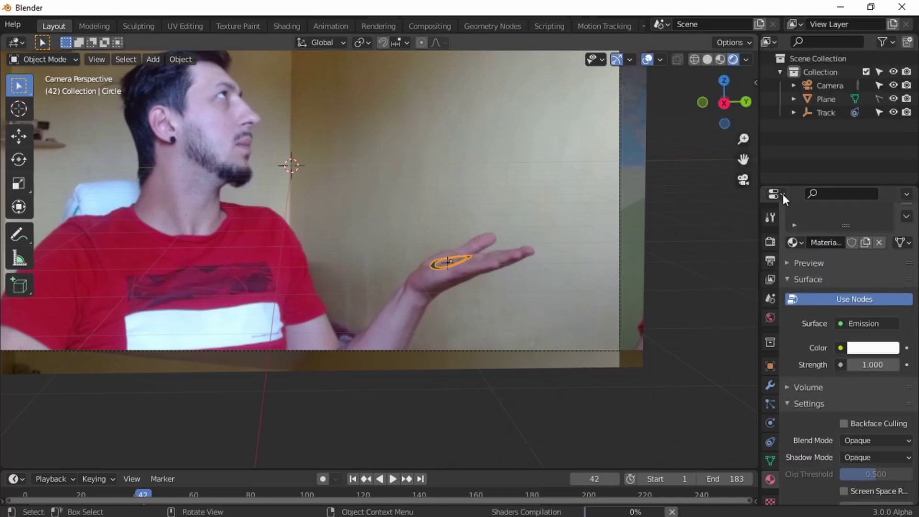
left_click(876, 347)
left_click_drag(829, 205, 799, 162)
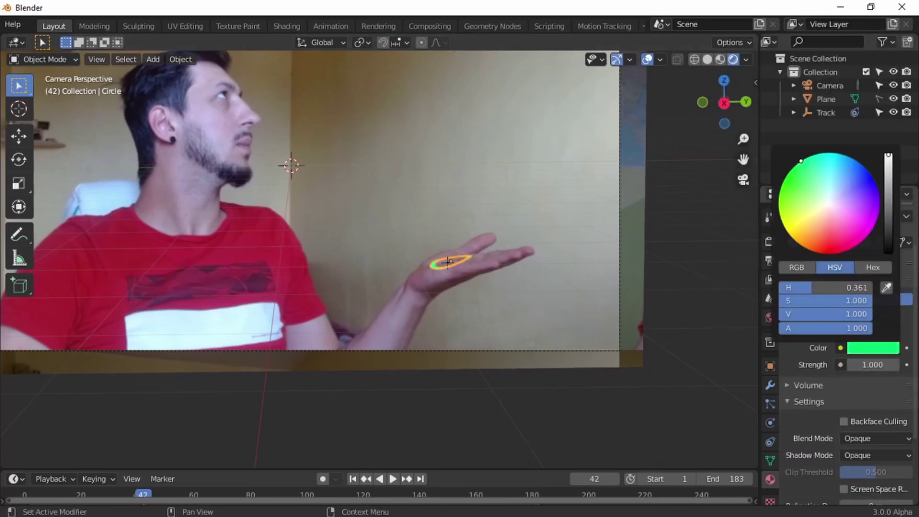
left_click_drag(790, 170, 806, 157)
left_click(868, 365)
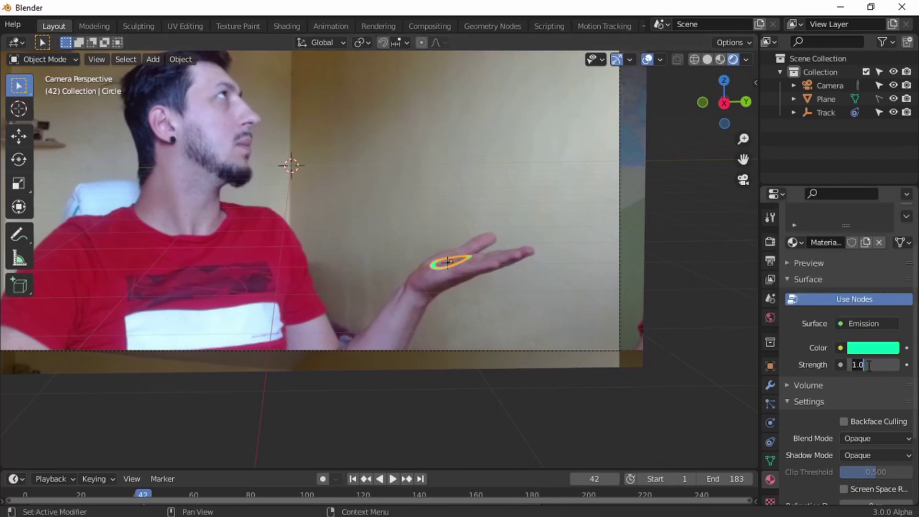
type("3")
key("Return")
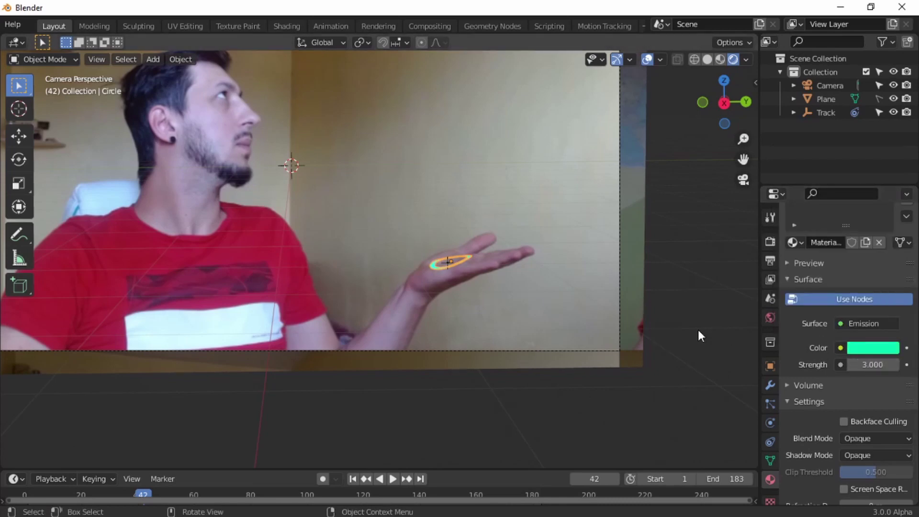
Step: Preview the glowing ring during playback, centring the camera frame and restarting from frame 1
key("space")
scroll(564, 325, "up", 5)
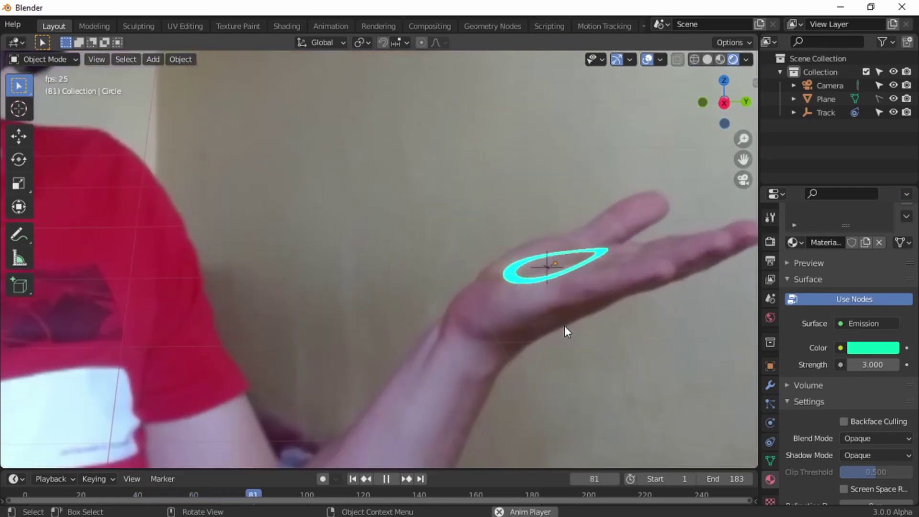
scroll(586, 286, "down", 5)
key("space")
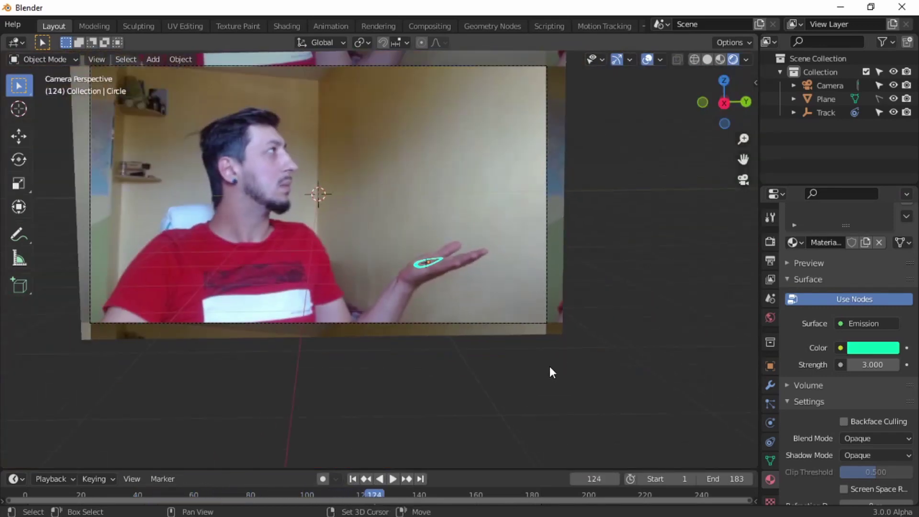
middle_click_drag(584, 378, 736, 432, "shift")
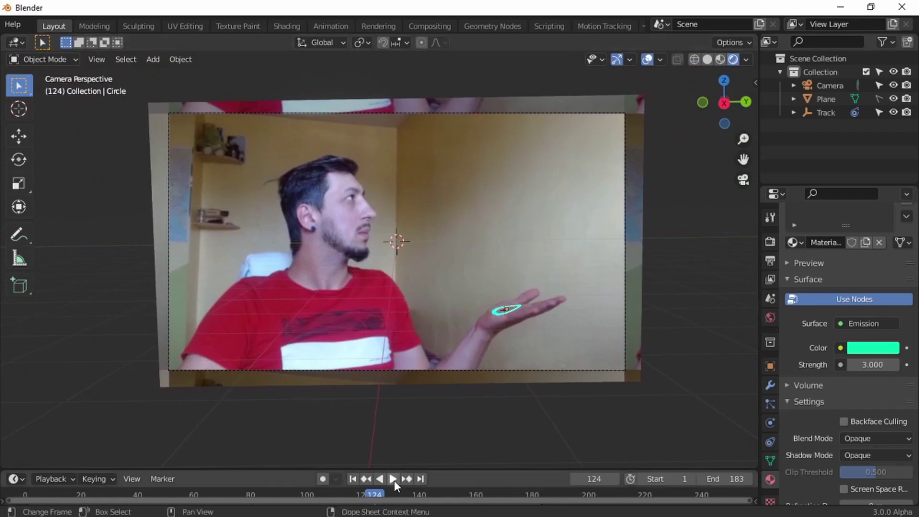
left_click(353, 479)
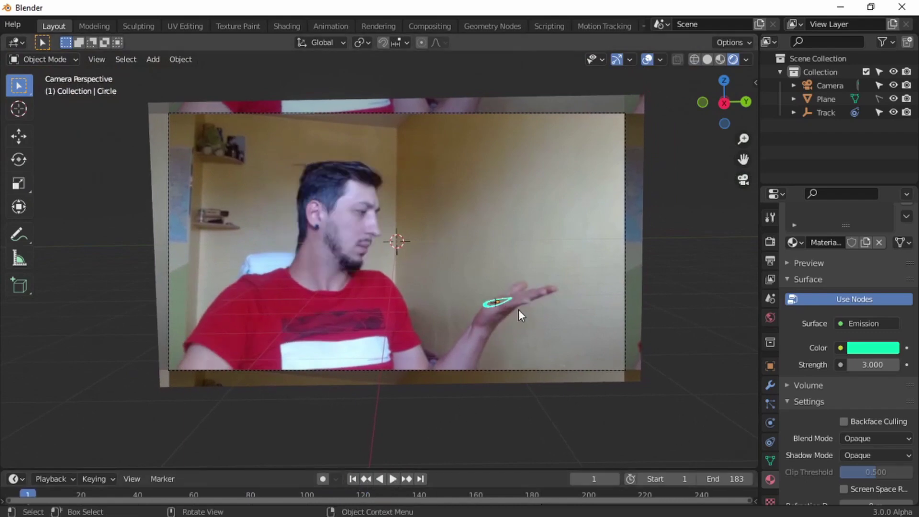
scroll(540, 325, "up", 3)
key("space")
key("space")
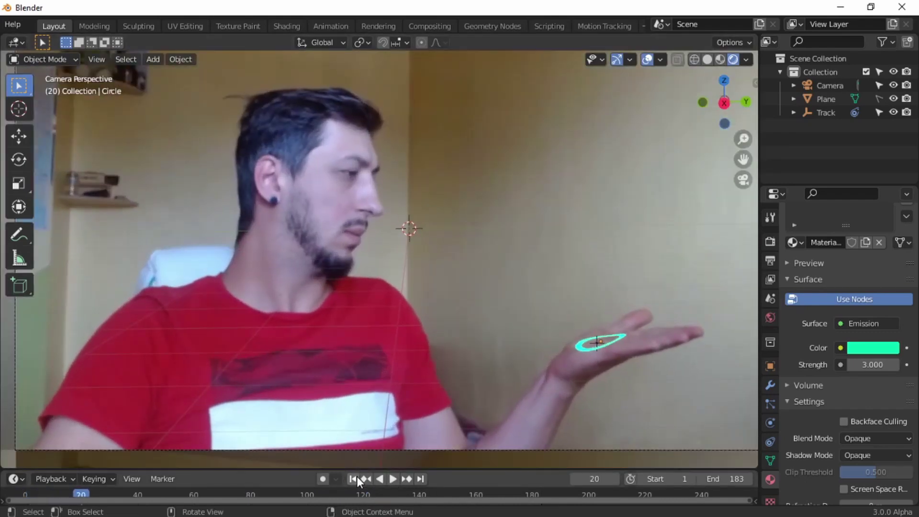
Step: Add an Ico Sphere at frame 1 and reduce its Subdivisions to 1
left_click(357, 476)
scroll(459, 412, "down", 3)
key("shift+a")
mouse_move(453, 237)
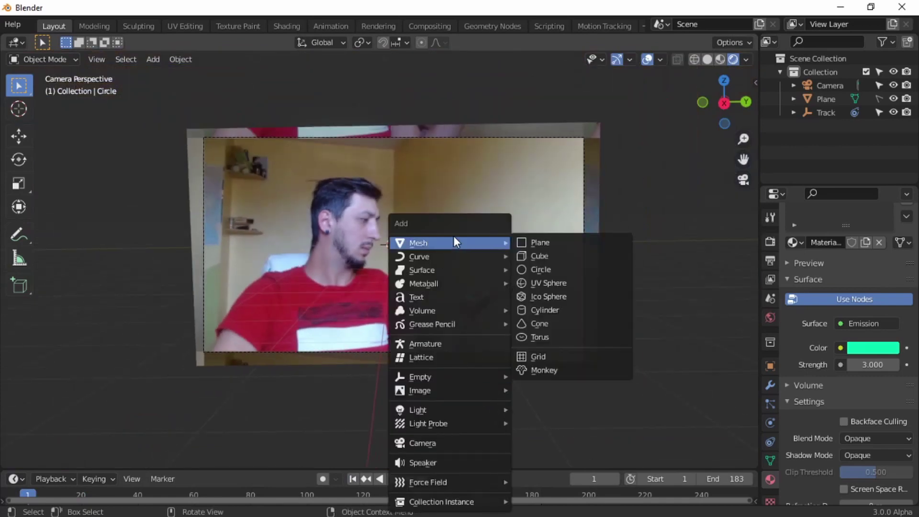
left_click(564, 296)
left_click(99, 462)
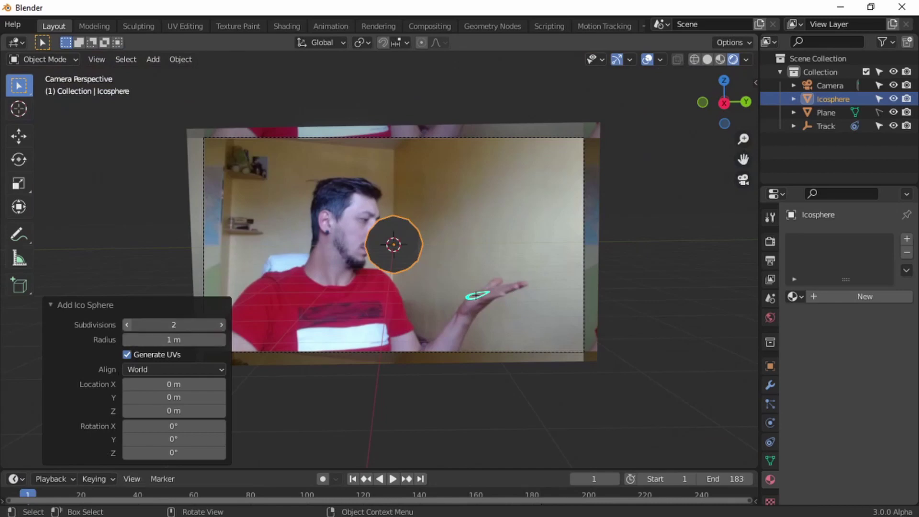
left_click(131, 328)
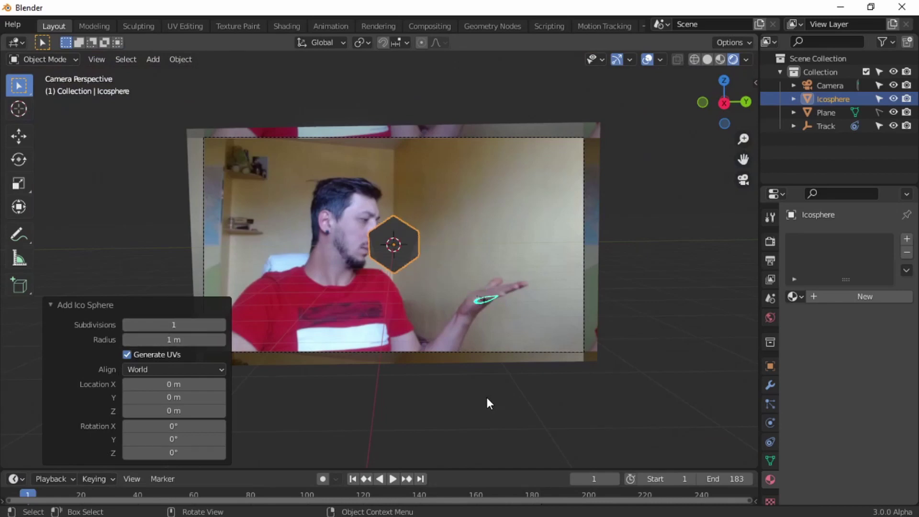
Step: Move the sphere onto the man's palm and scale it down to about 0.483
key("g")
left_click(580, 443)
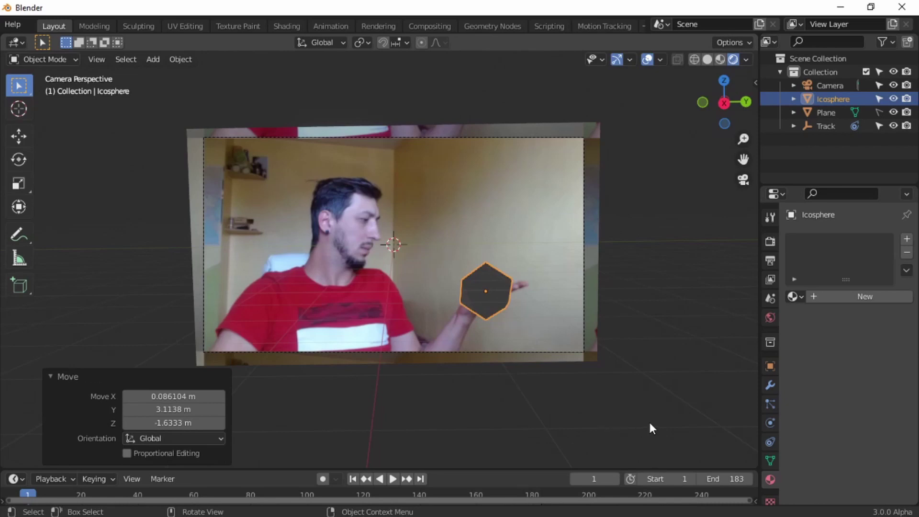
key("s")
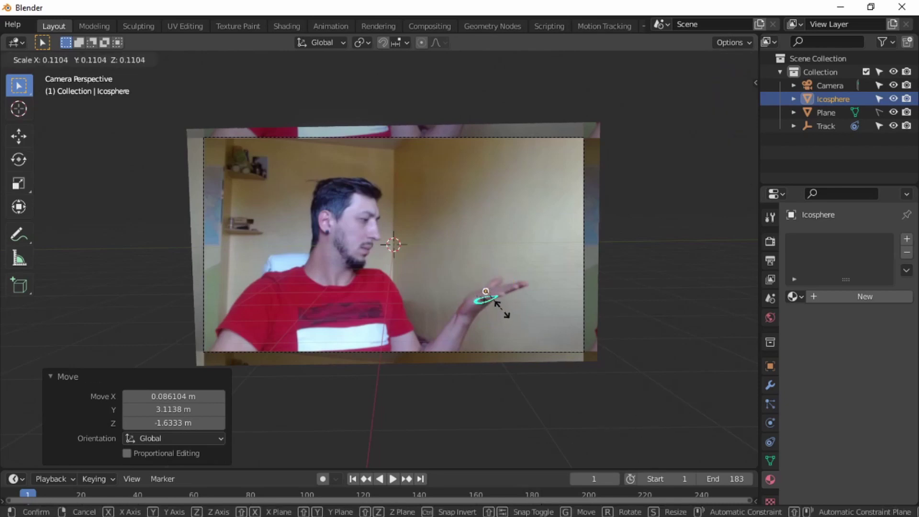
left_click(536, 335)
scroll(550, 343, "up", 5)
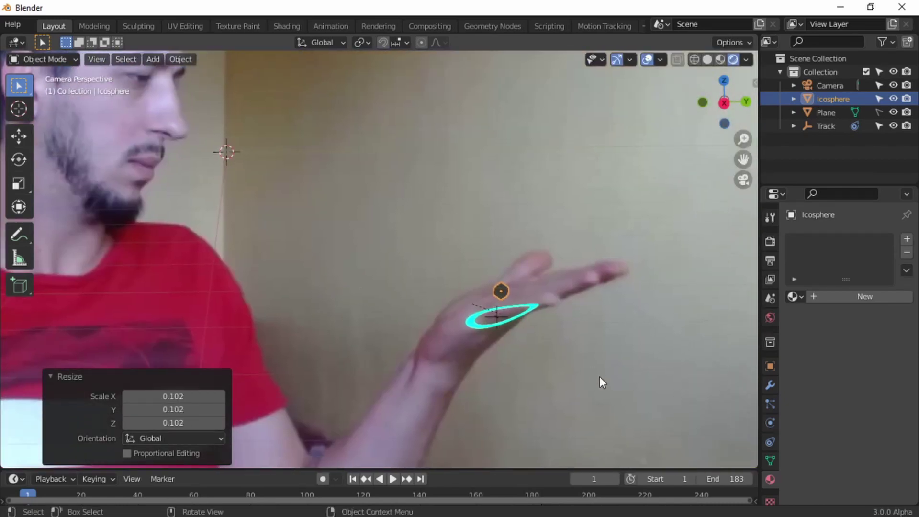
key("s")
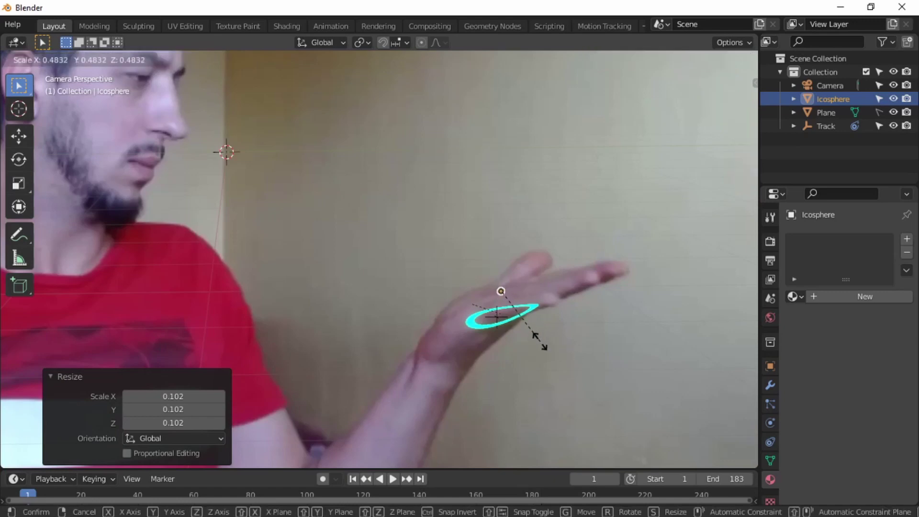
left_click(581, 354)
key("g")
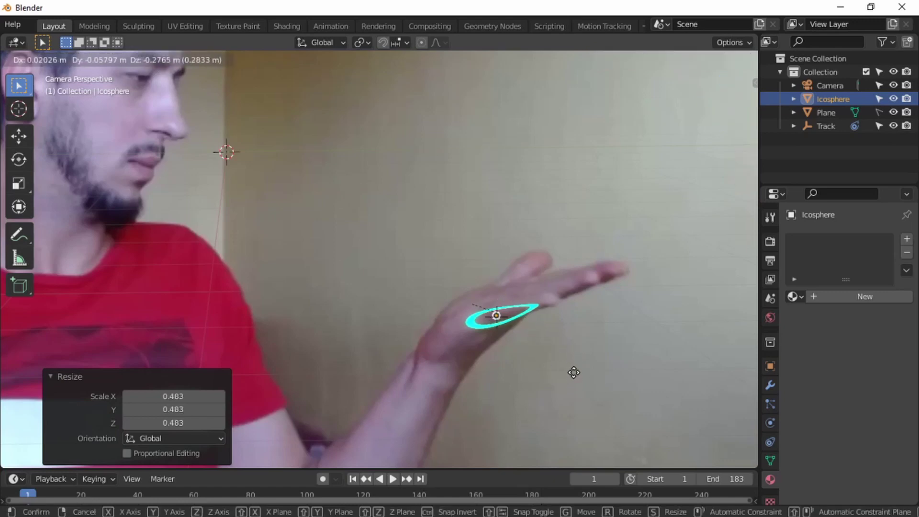
left_click(574, 372)
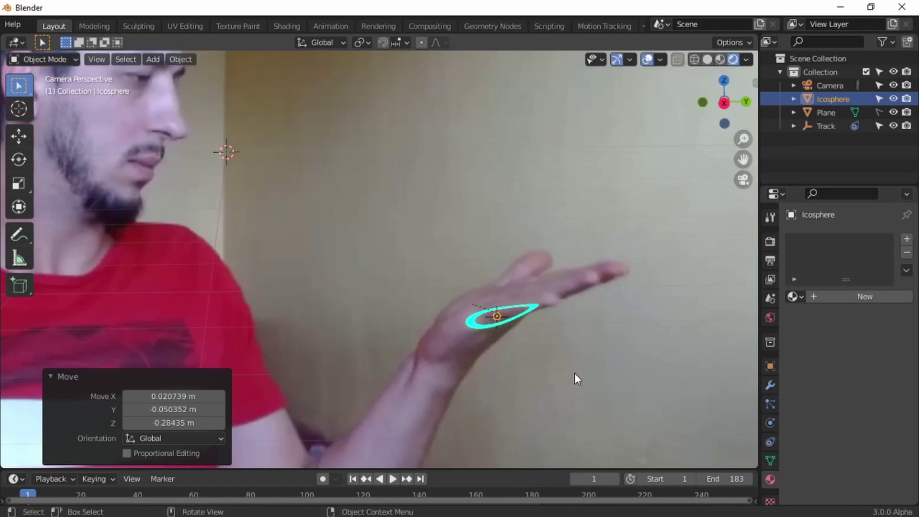
Step: Fine-tune the sphere's position beside the glowing ring, checking with a quick playback
left_click(353, 478)
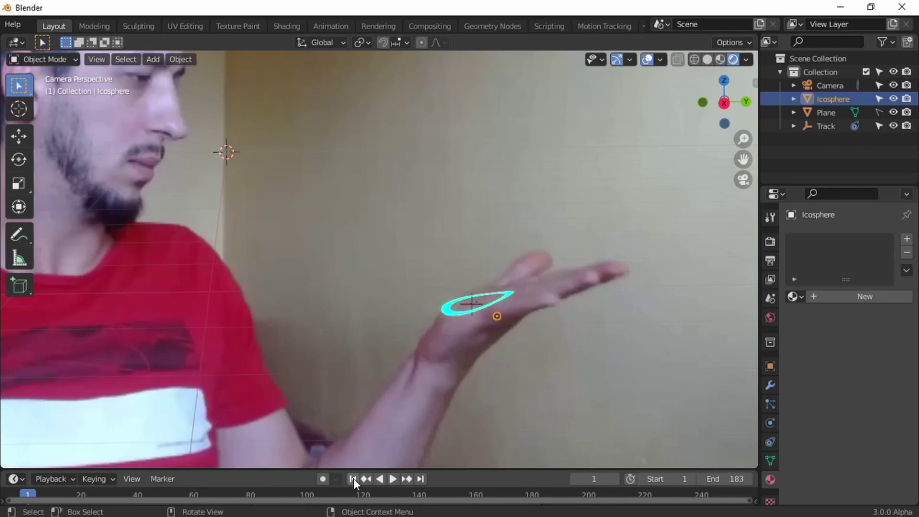
key("g")
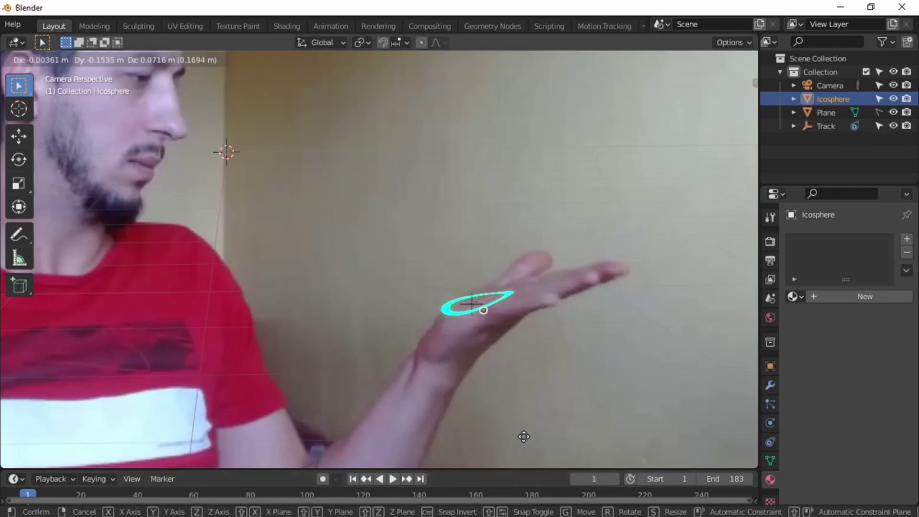
left_click(528, 437)
key("space")
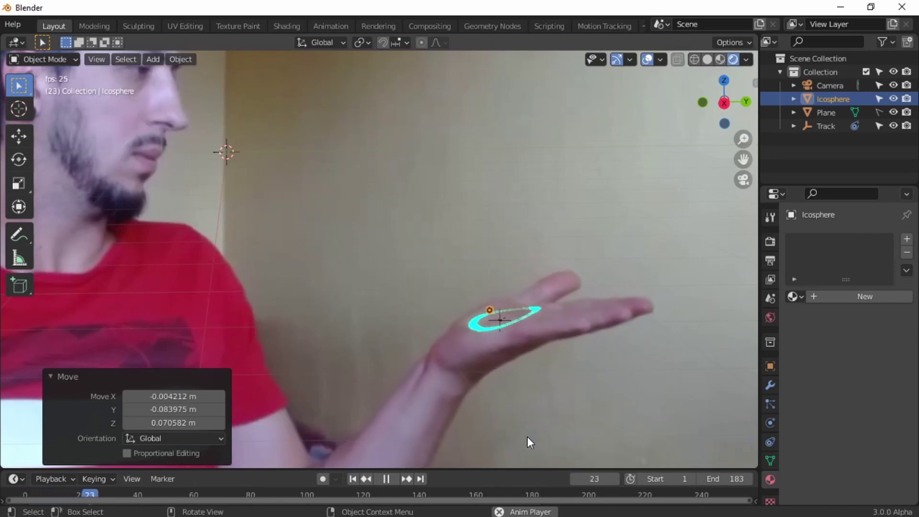
key("space")
left_click(352, 478)
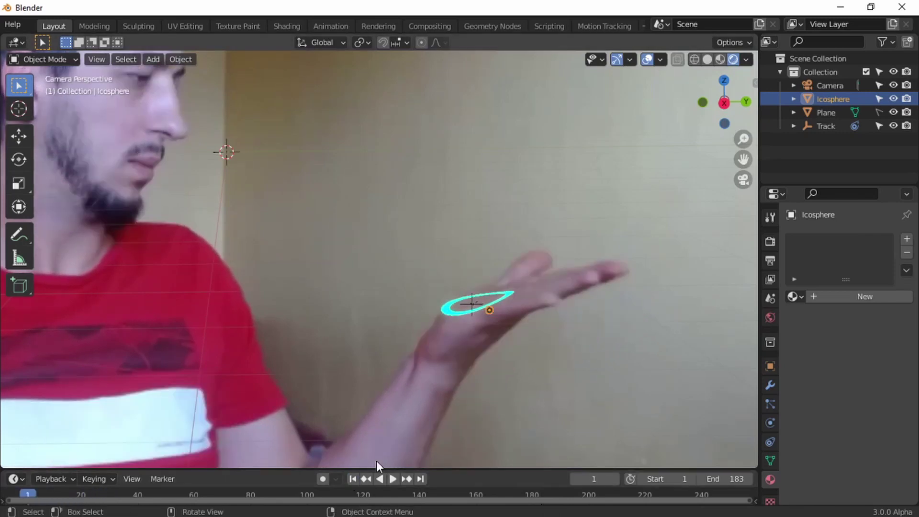
key("g")
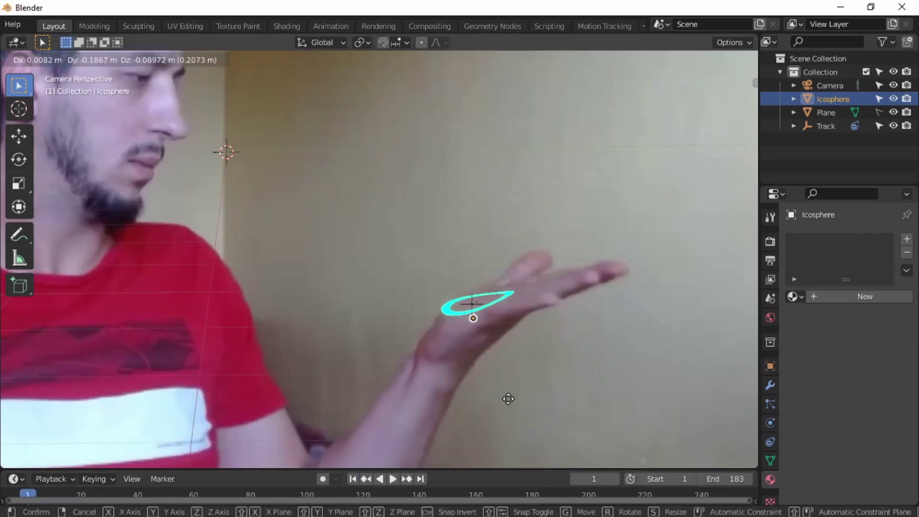
left_click(509, 401)
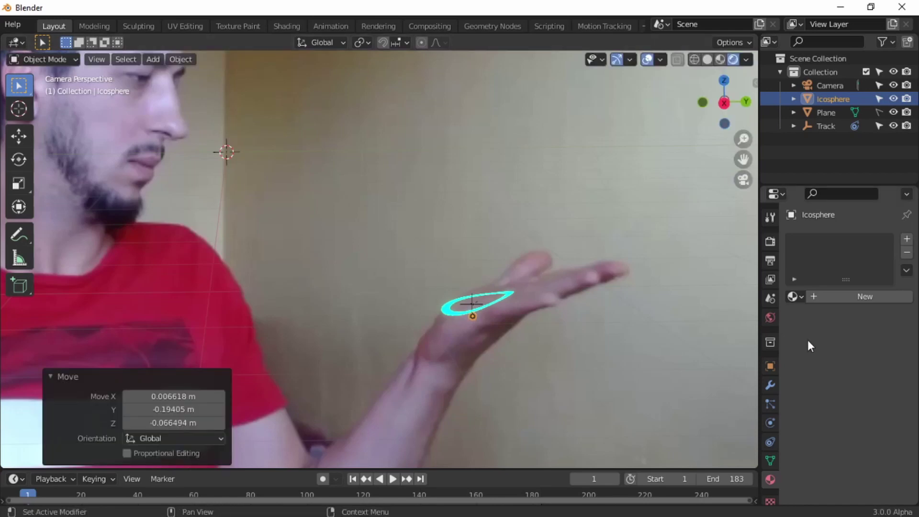
Step: Keyframe the Icosphere's X, Y and Z location at frame 1
left_click_drag(462, 469, 461, 416)
left_click(770, 366)
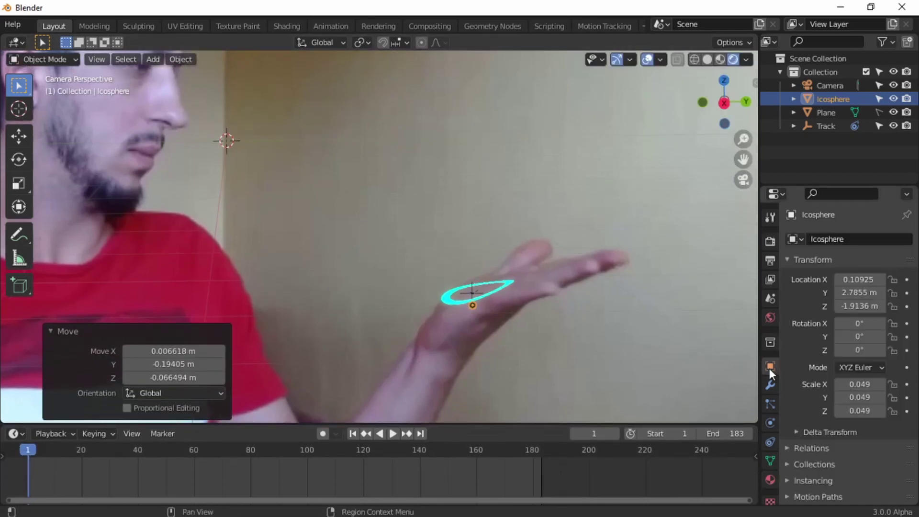
left_click(907, 280)
left_click(906, 292)
left_click(906, 306)
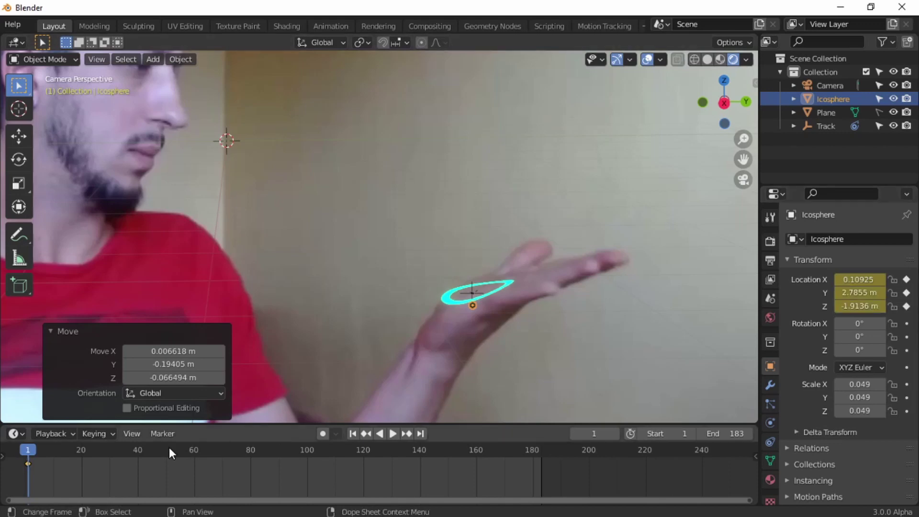
Step: At frame 40 move the sphere high on the wall, keyframe its location, and play from the start
left_click(138, 449)
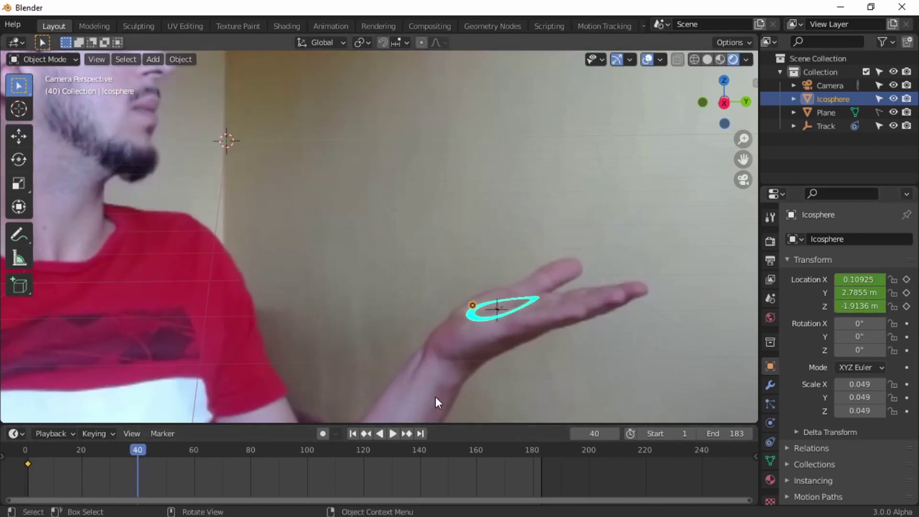
scroll(514, 330, "down", 2)
middle_click_drag(513, 330, 507, 337, "shift")
middle_click_drag(553, 405, 593, 392, "shift")
key("g")
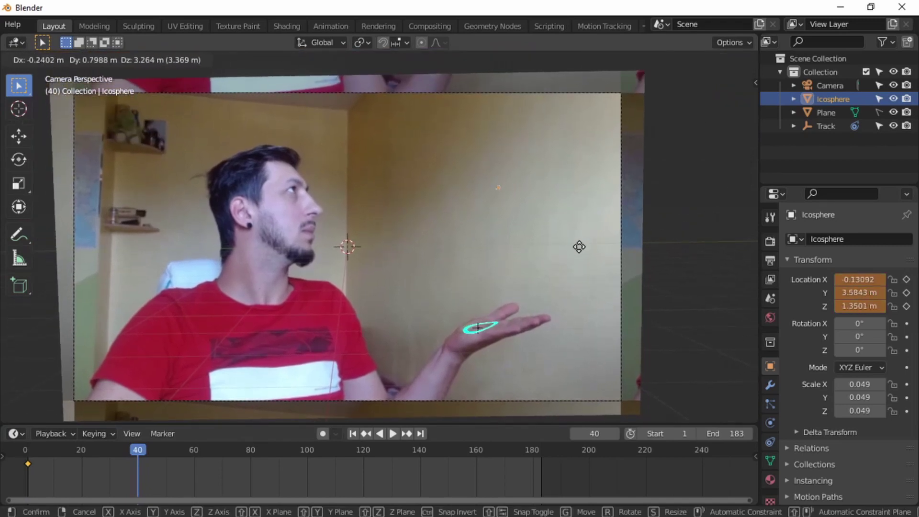
left_click(584, 253)
left_click(906, 280)
left_click(906, 292)
left_click(906, 306)
key("shift+Left")
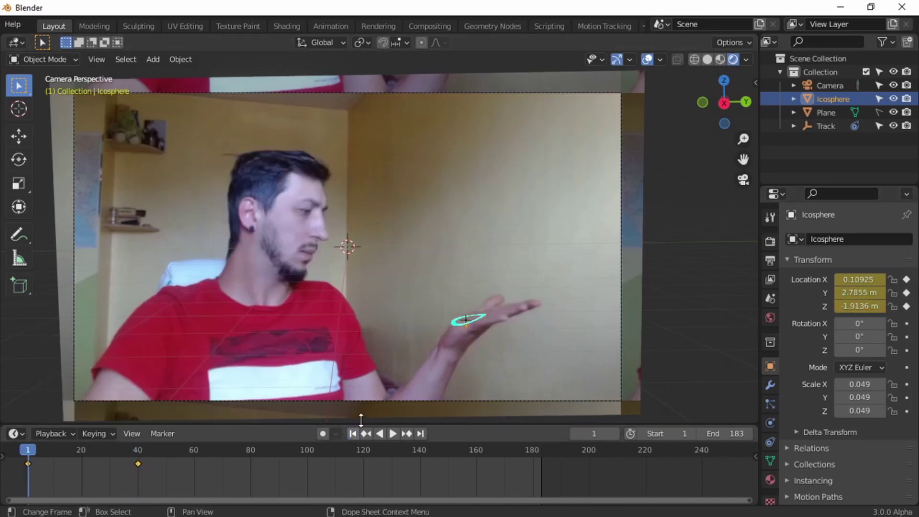
key("space")
key("space")
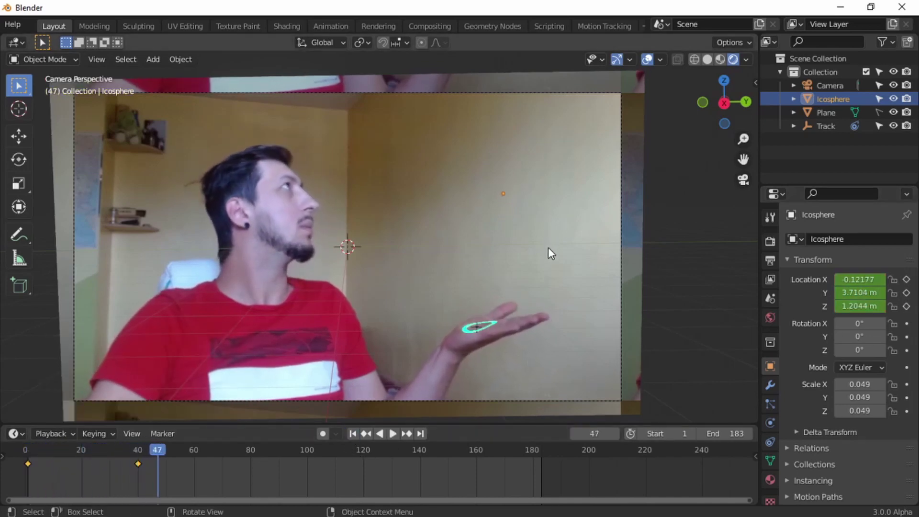
Step: Add a particle system to the Icosphere with 5000 particles
left_click(770, 403)
left_click(906, 241)
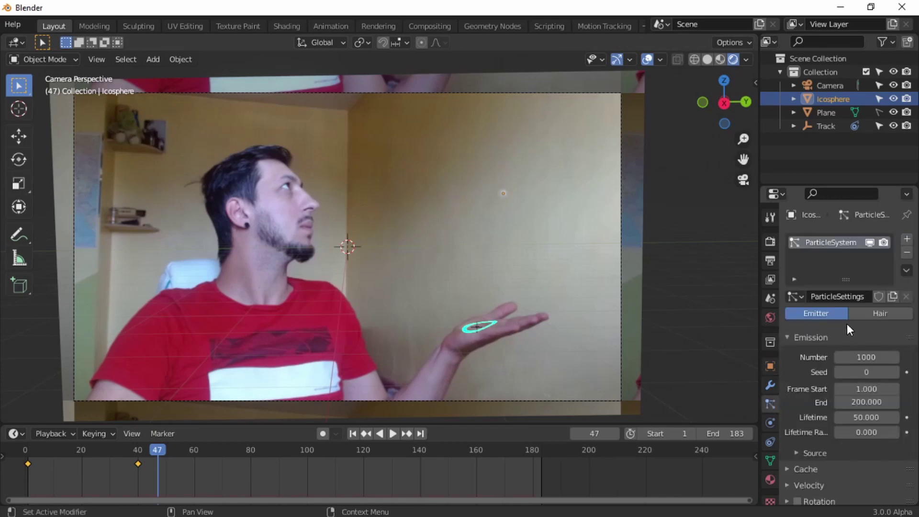
scroll(845, 337, "down", 3)
left_click(866, 302)
type("5000")
key("Return")
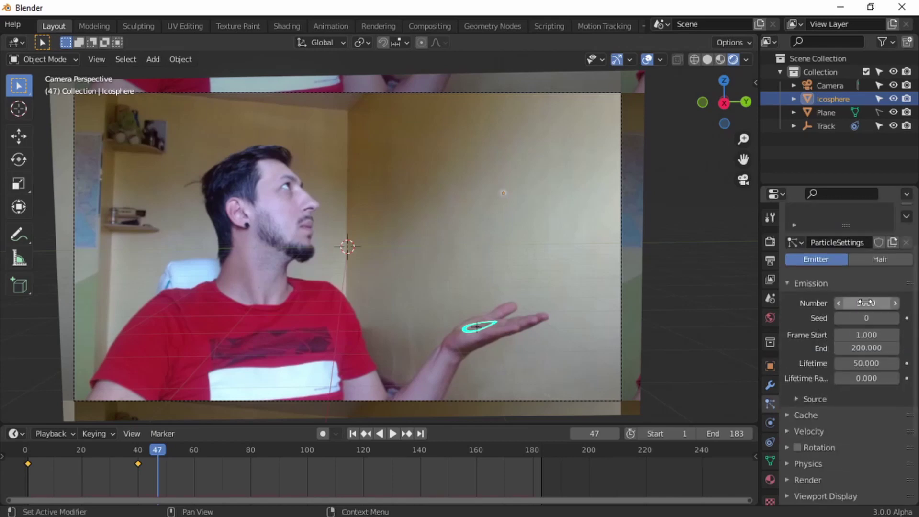
Step: Set particle emission to end at frame 40 and lifetime to 30
left_click(876, 343)
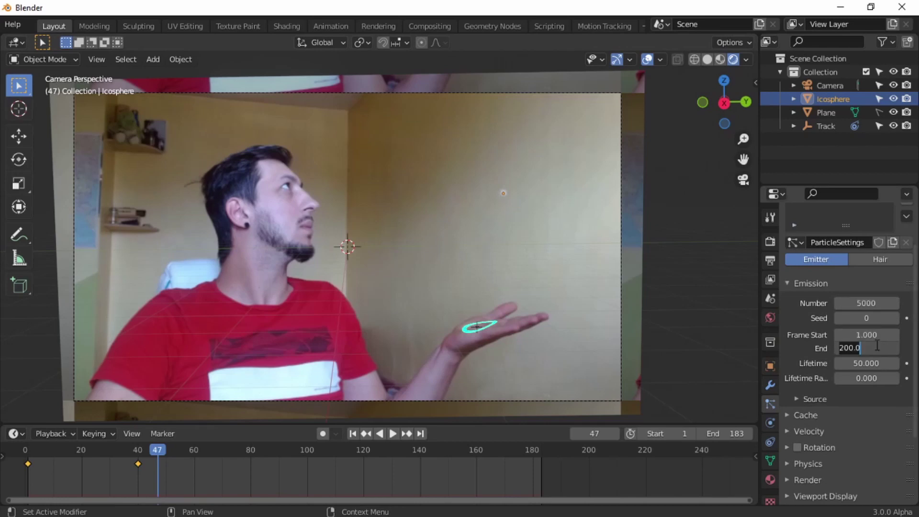
type("40")
key("Return")
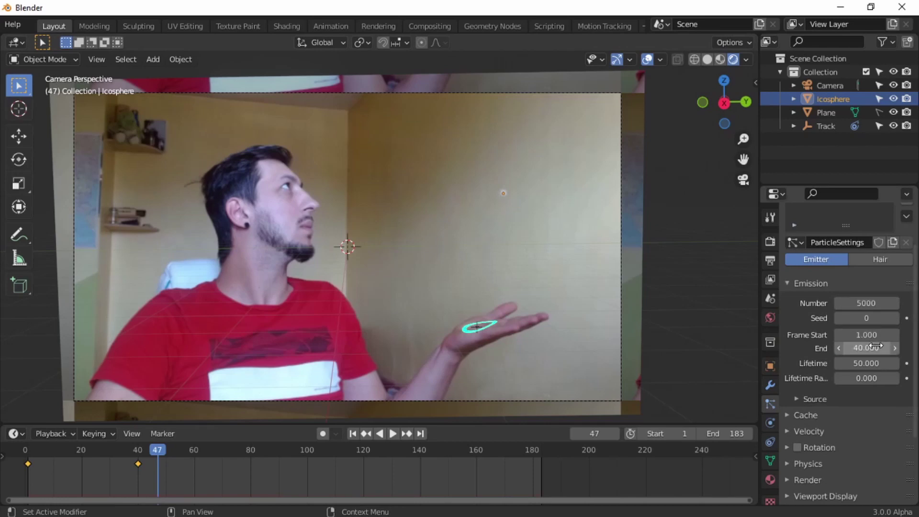
left_click_drag(876, 363, 867, 363)
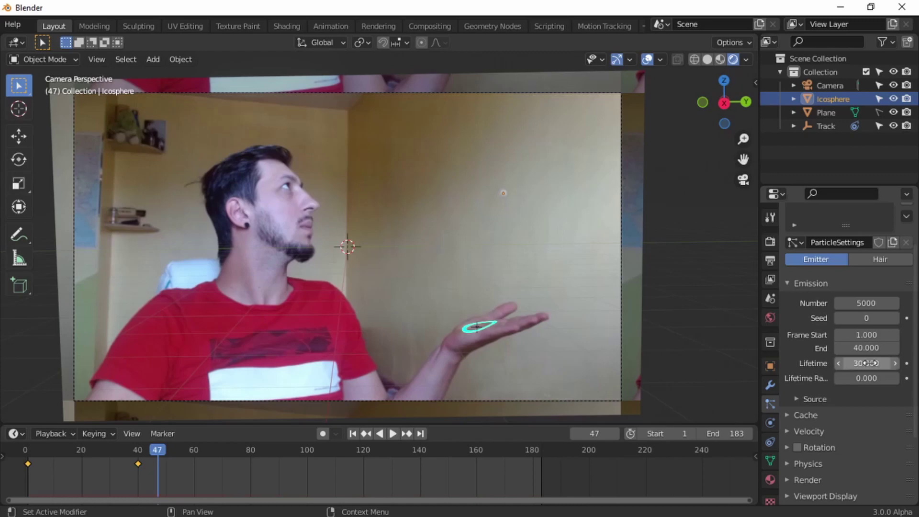
scroll(869, 363, "down", 3)
left_click_drag(839, 324, 855, 324)
scroll(794, 352, "down", 2)
Step: Set the particles' Normal velocity to 0 m/s
left_click(791, 334)
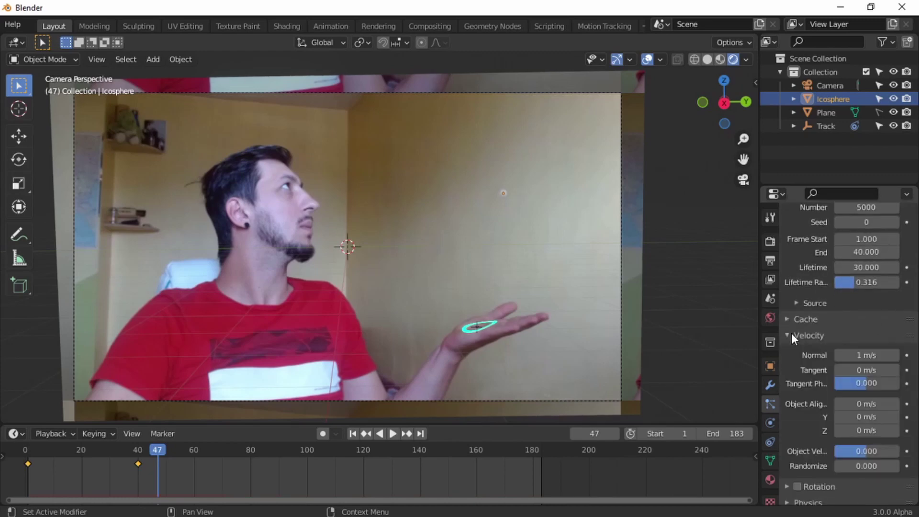
left_click(867, 355)
type("0")
key("Return")
scroll(872, 351, "down", 3)
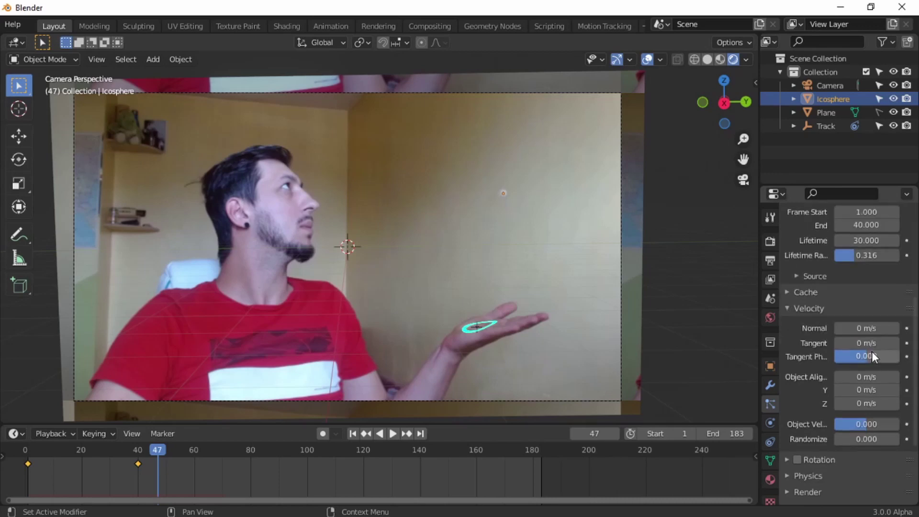
scroll(864, 379, "down", 1)
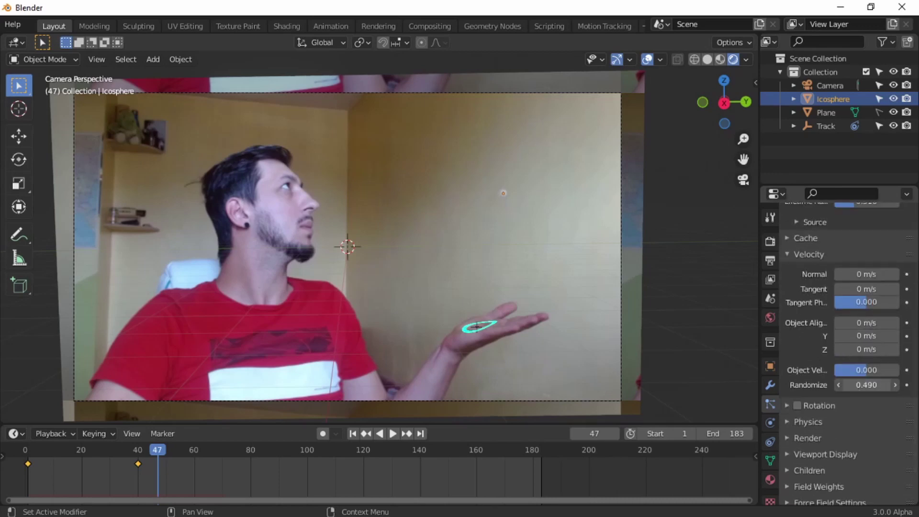
left_click_drag(866, 385, 893, 421)
scroll(835, 389, "down", 2)
Step: Enable particle rotation, set Physics Damp to 1, open Render settings, and duplicate the Icosphere
left_click(798, 351)
left_click(786, 351)
scroll(815, 408, "down", 4)
left_click(792, 371)
scroll(788, 363, "down", 3)
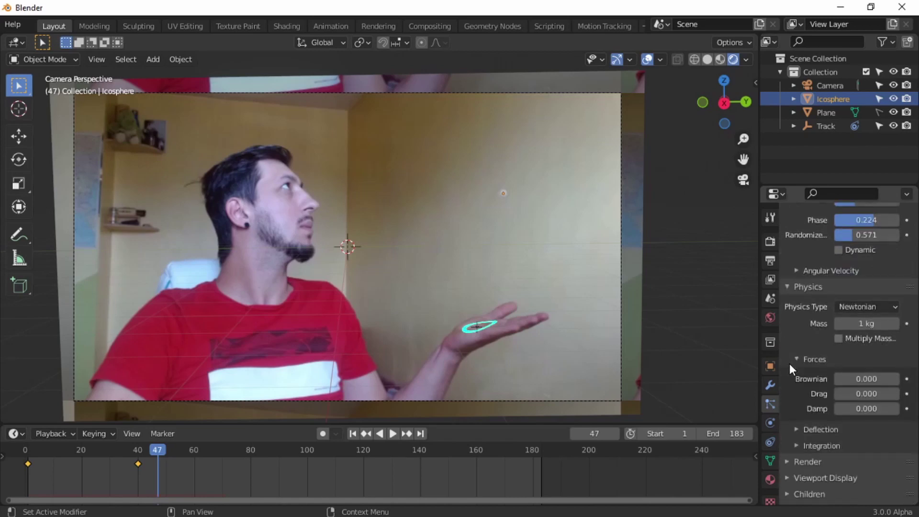
left_click(864, 407)
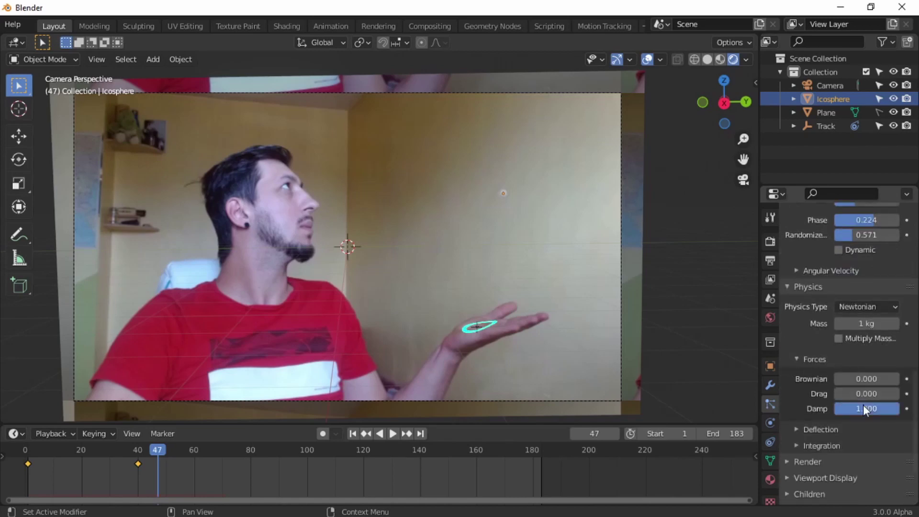
scroll(850, 406, "down", 3)
left_click(793, 383)
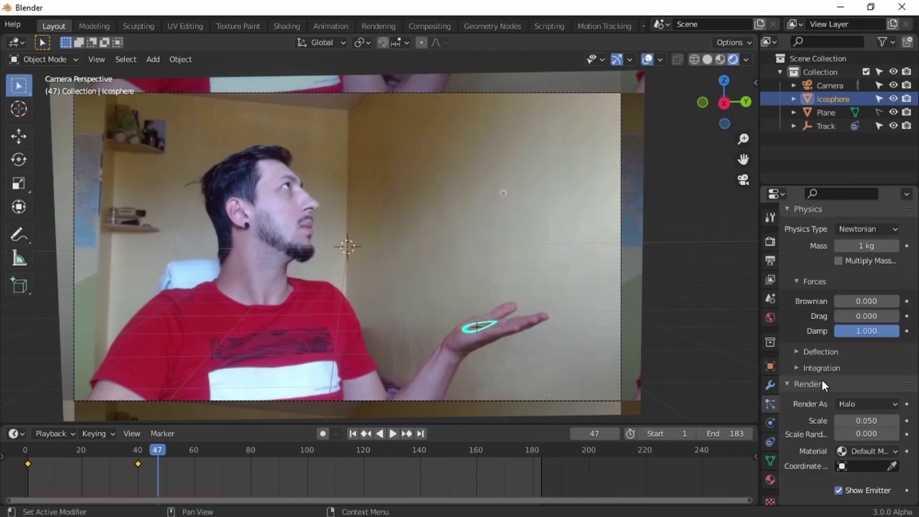
scroll(654, 349, "down", 4)
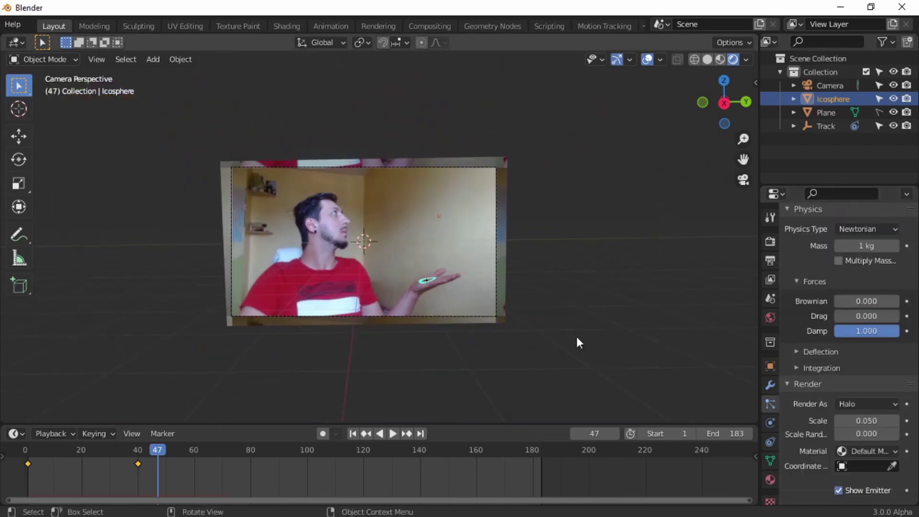
scroll(579, 338, "up", 3)
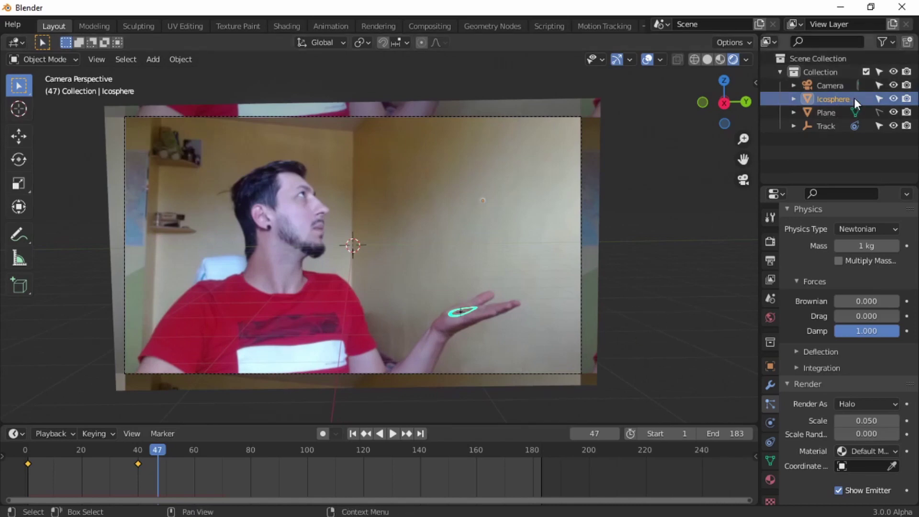
key("shift+d")
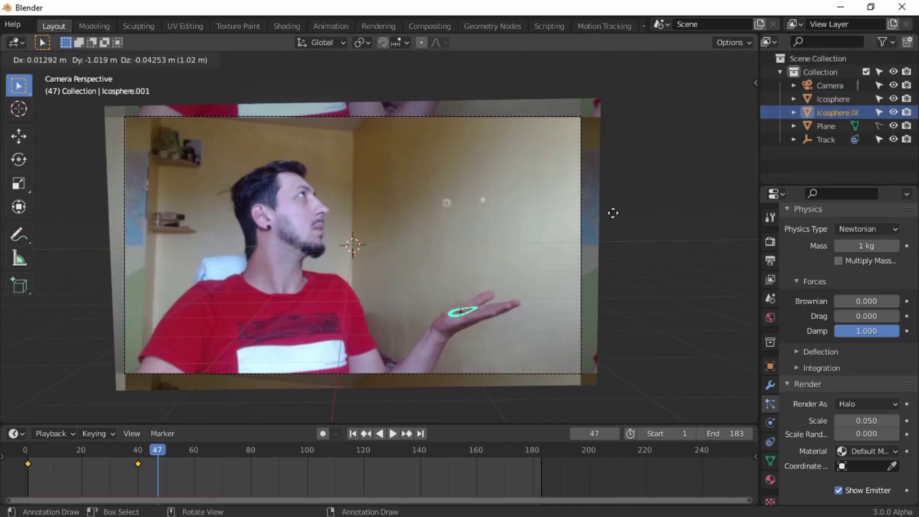
Step: Cancel and undo the accidental duplicate, then add a new Ico Sphere
right_click(518, 406)
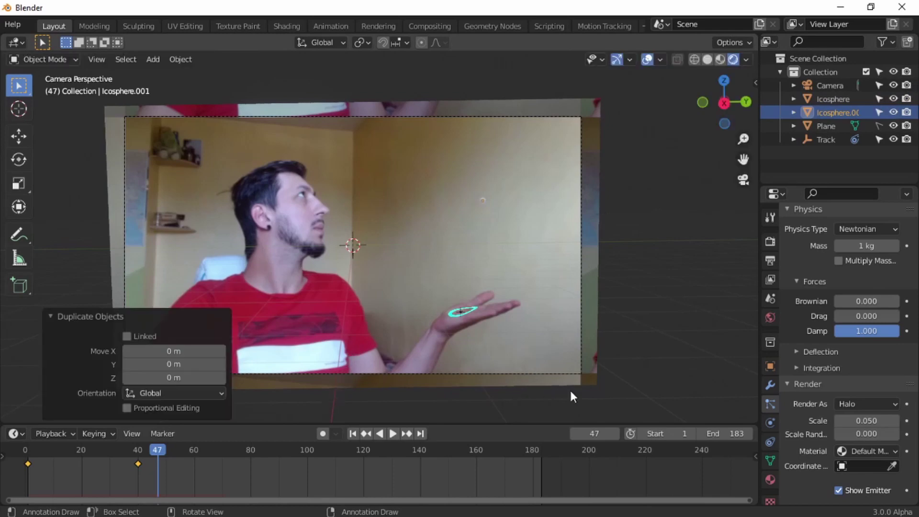
key("ctrl+z")
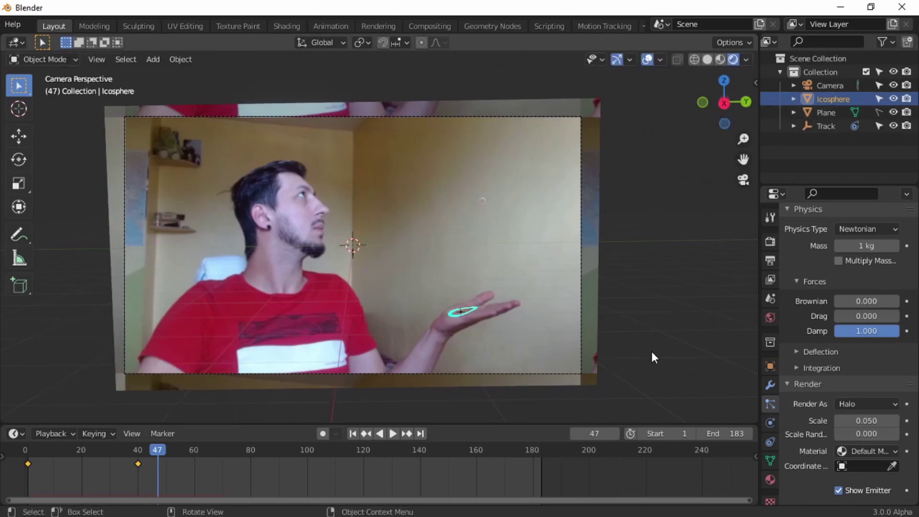
key("shift+a")
mouse_move(524, 246)
left_click(637, 295)
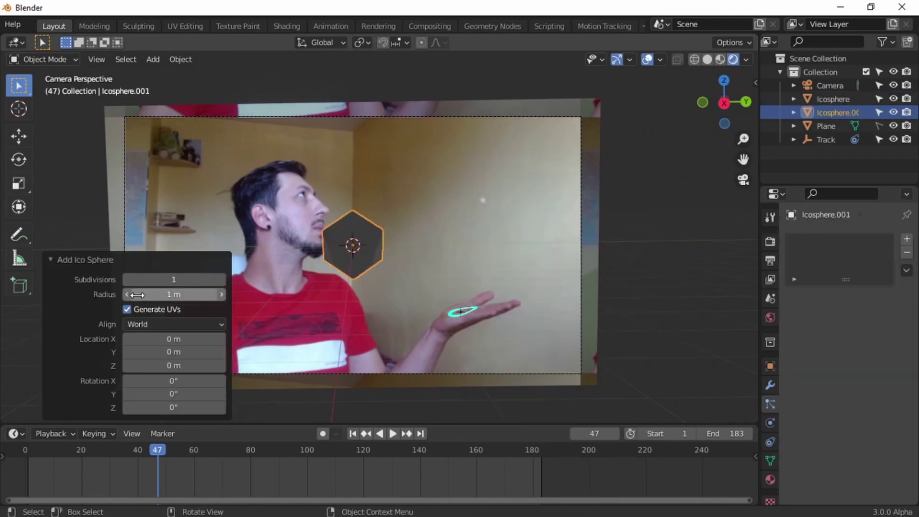
Step: Move the new ico sphere below the video plane and scale it down to 0.827
key("g")
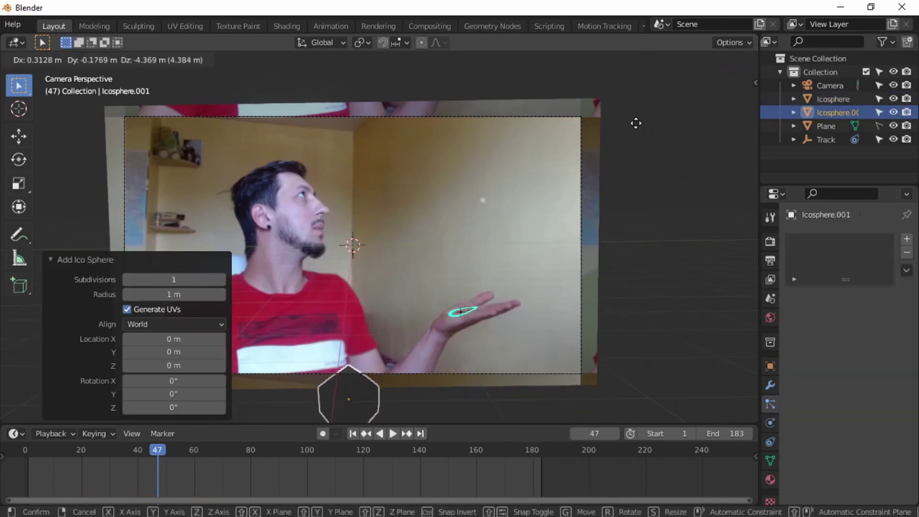
left_click(636, 147)
scroll(630, 148, "down", 2)
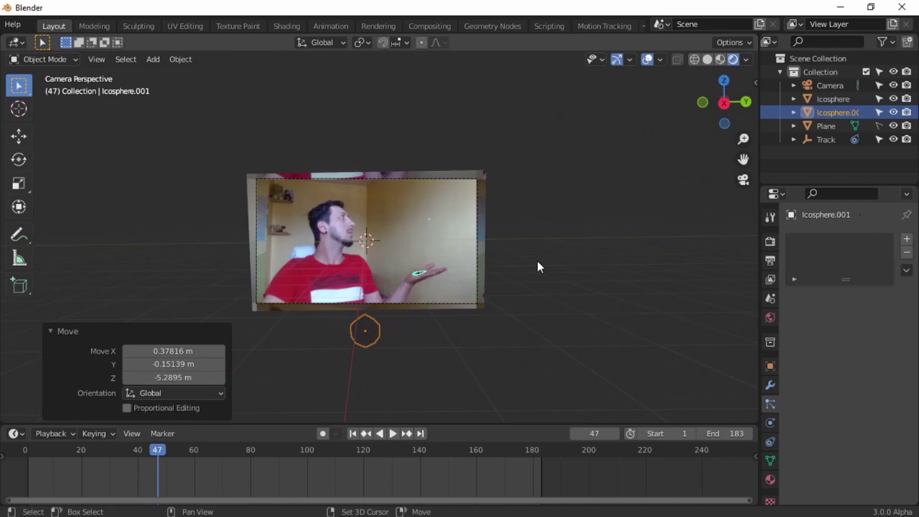
middle_click_drag(536, 266, 621, 236, "shift")
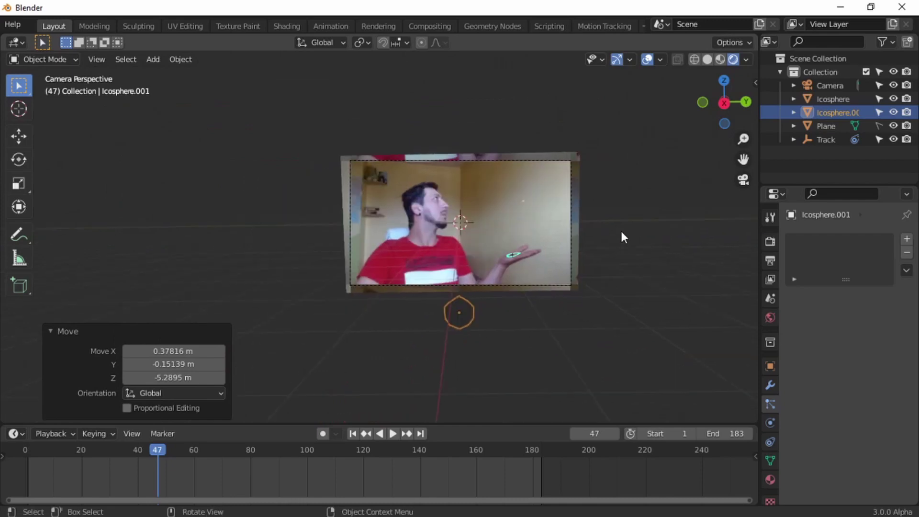
key("g")
left_click(675, 277)
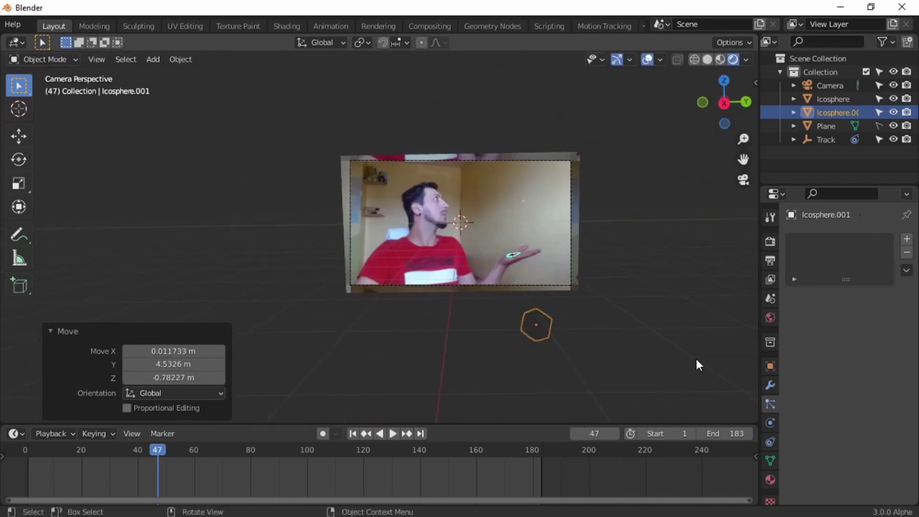
key("s")
left_click(590, 330)
scroll(632, 344, "up", 3)
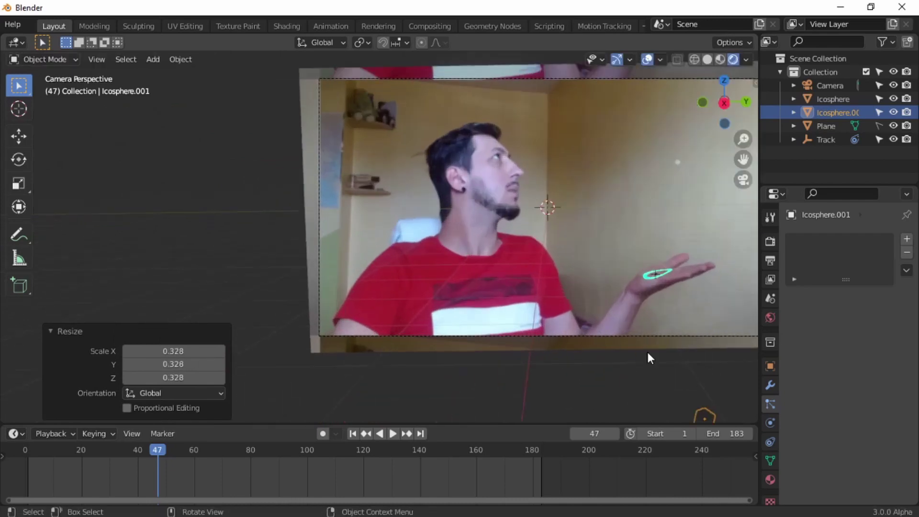
middle_click_drag(495, 243, 521, 291, "shift")
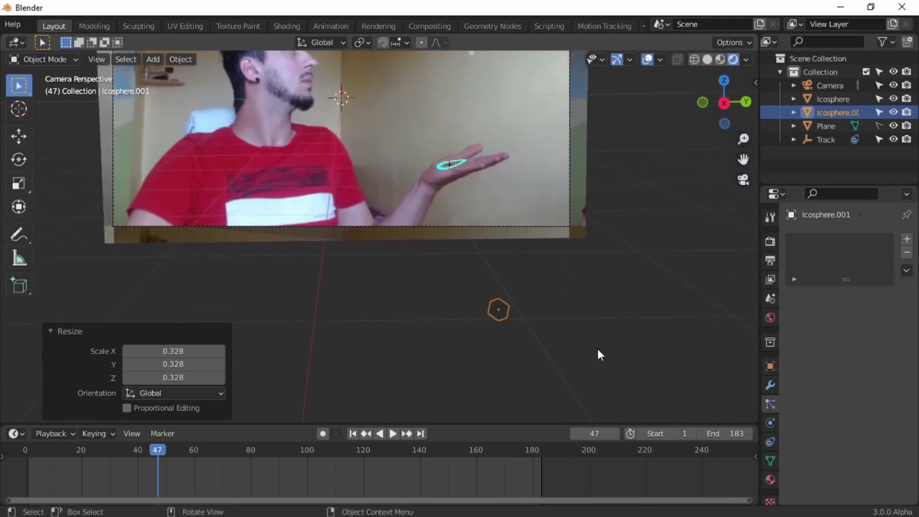
key("s")
left_click(582, 340)
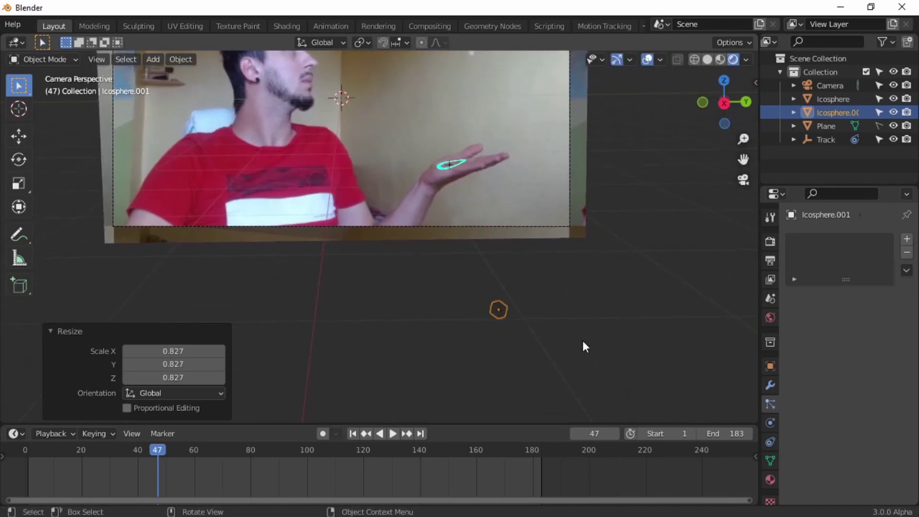
Step: Rename the emitting Icosphere to 'Firework blue' in the Outliner
double_click(853, 98)
key("BackSpace")
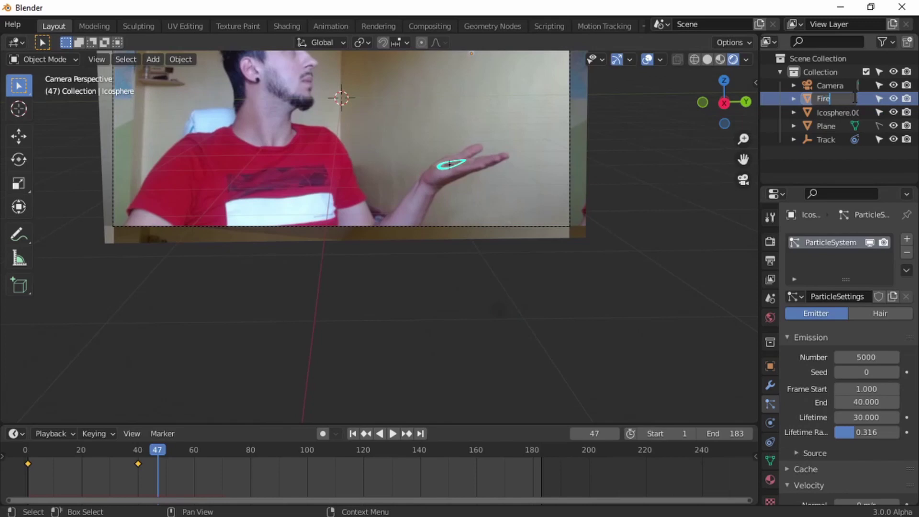
type("Firework blue")
key("Return")
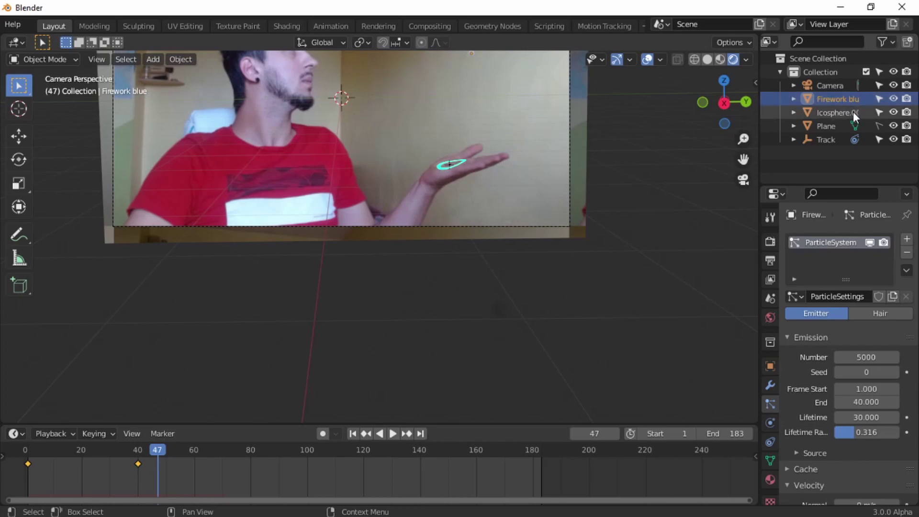
Step: Widen the Outliner and rename Icosphere.001 to 'Particle blue'
left_click_drag(756, 125, 741, 126)
double_click(820, 111)
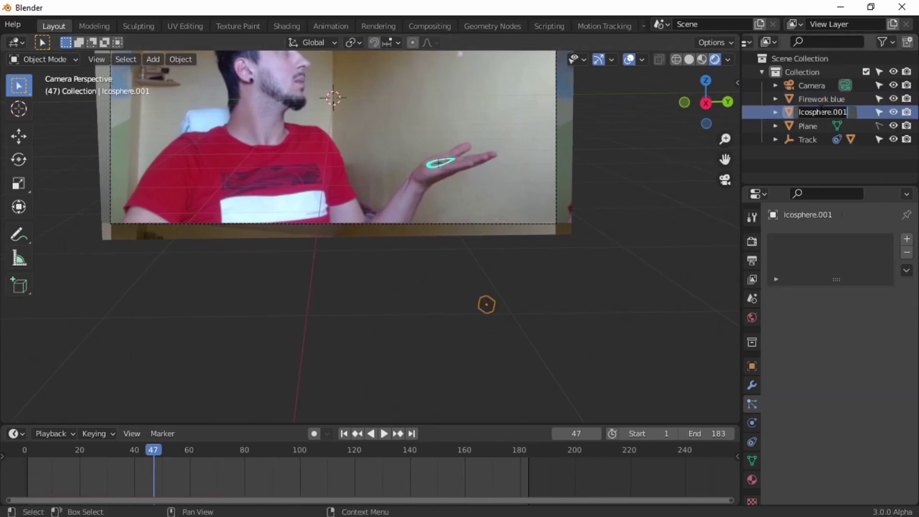
key("BackSpace")
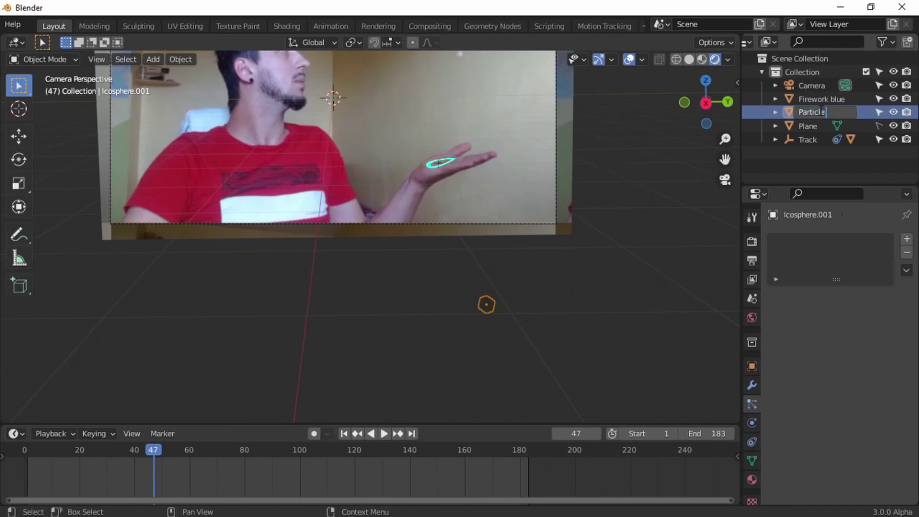
type("Particle blue")
key("Return")
Step: Give Particle blue a new material with a blue Emission shader at strength 10
left_click(752, 480)
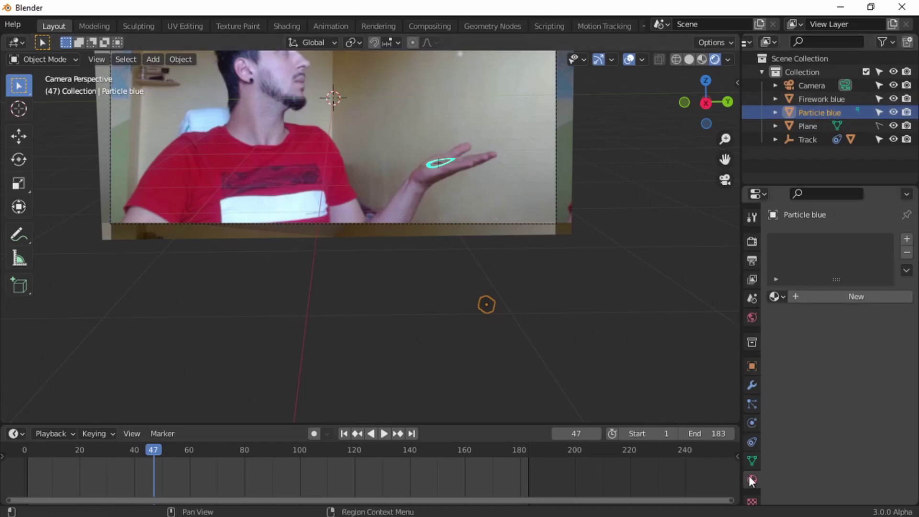
left_click(906, 239)
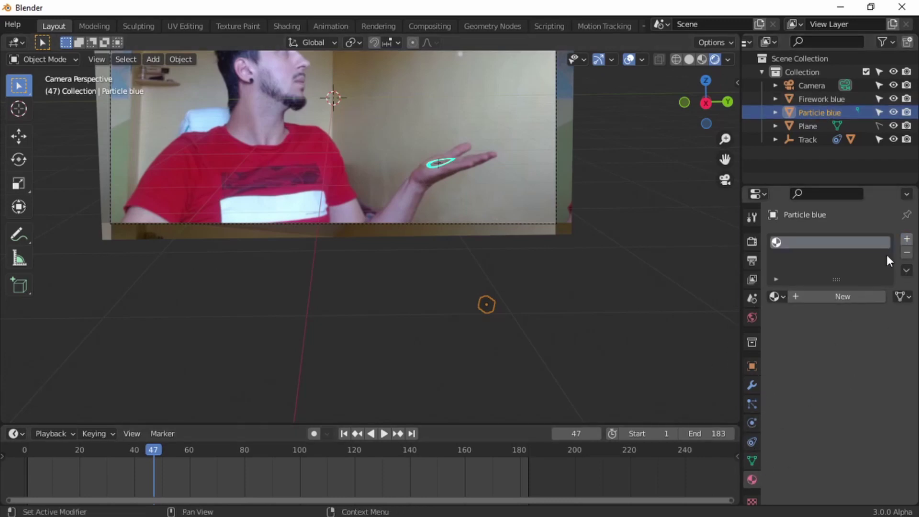
left_click(839, 296)
left_click(831, 379)
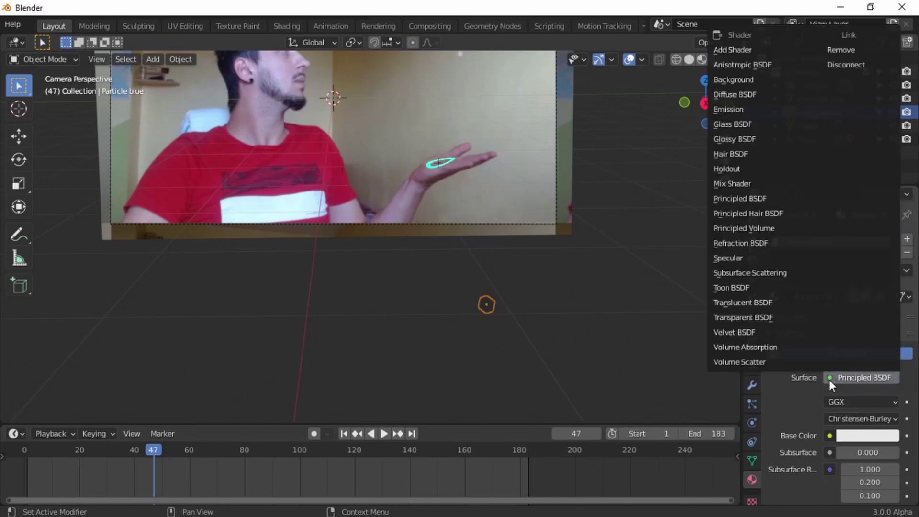
left_click(740, 110)
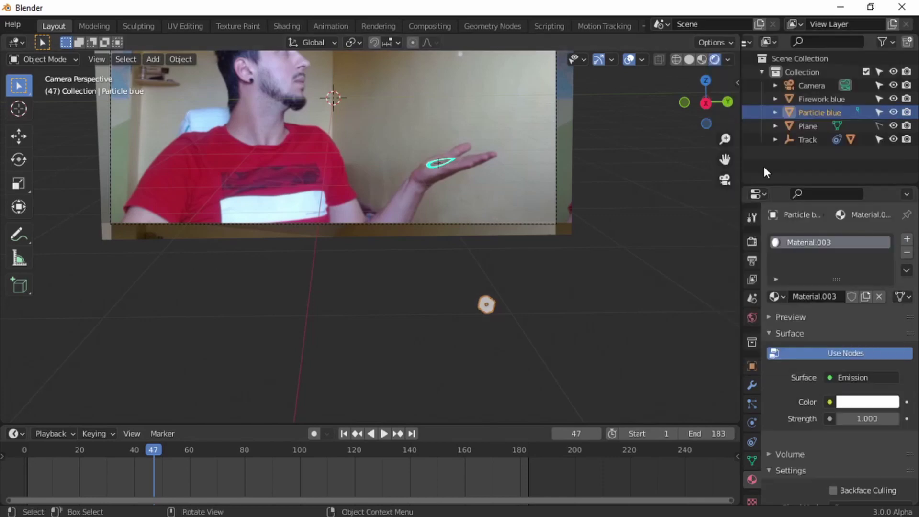
left_click(847, 403)
left_click(849, 211)
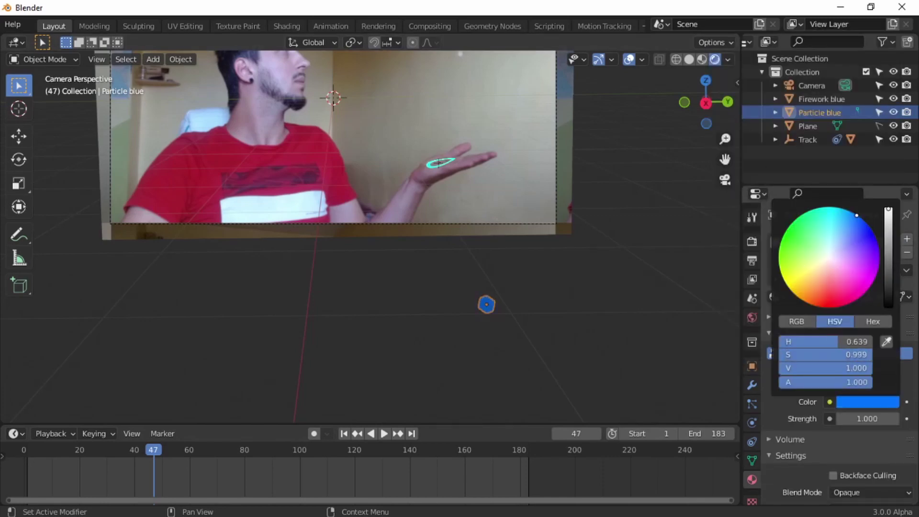
left_click(860, 420)
type("10")
key("Return")
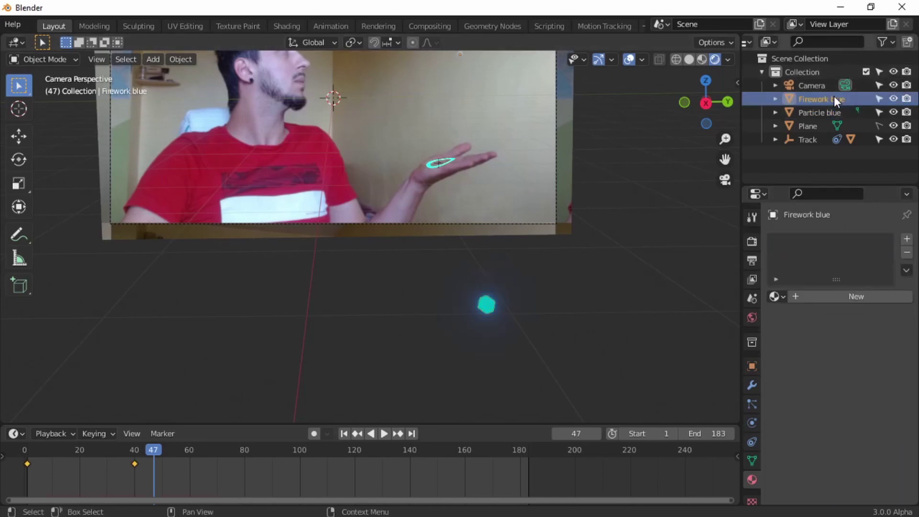
Step: Make Firework blue's particles render as Particle blue object instances, with Show Emitter turned off
left_click(752, 404)
scroll(873, 349, "down", 15)
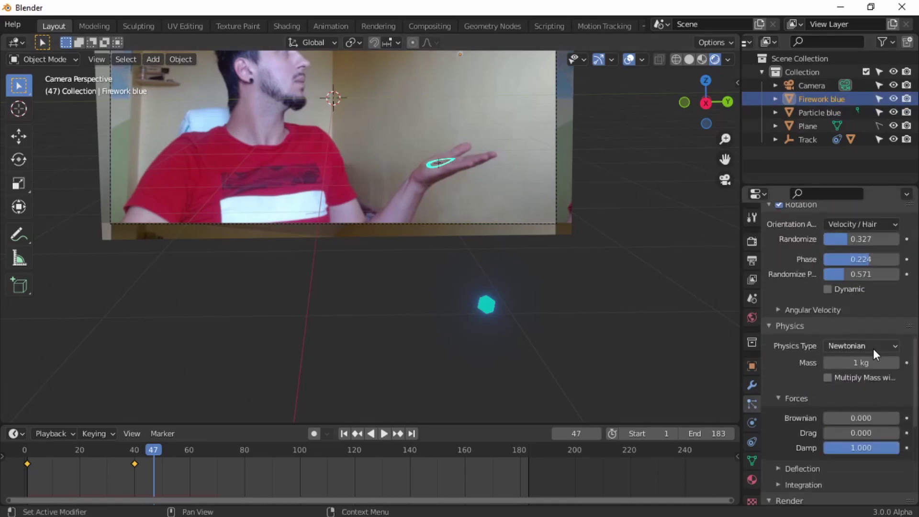
scroll(873, 354, "down", 10)
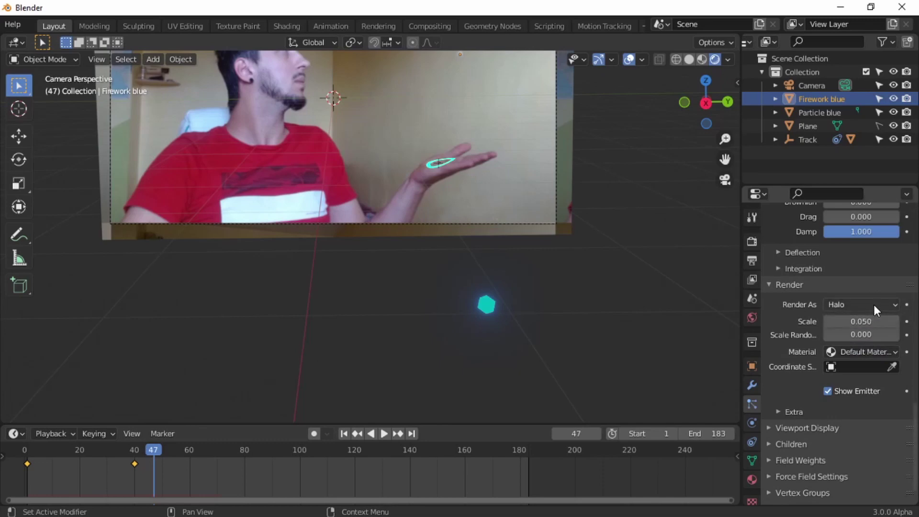
left_click(874, 305)
left_click(829, 378)
scroll(865, 363, "down", 4)
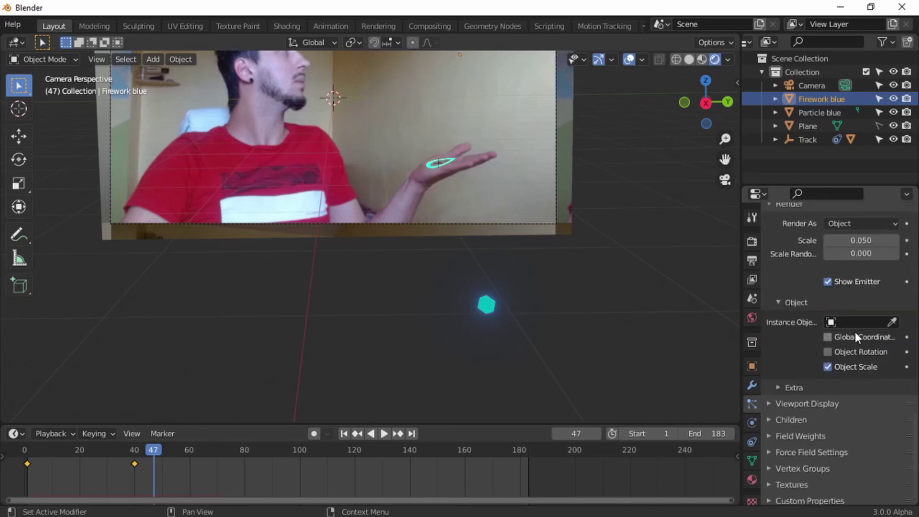
left_click(854, 322)
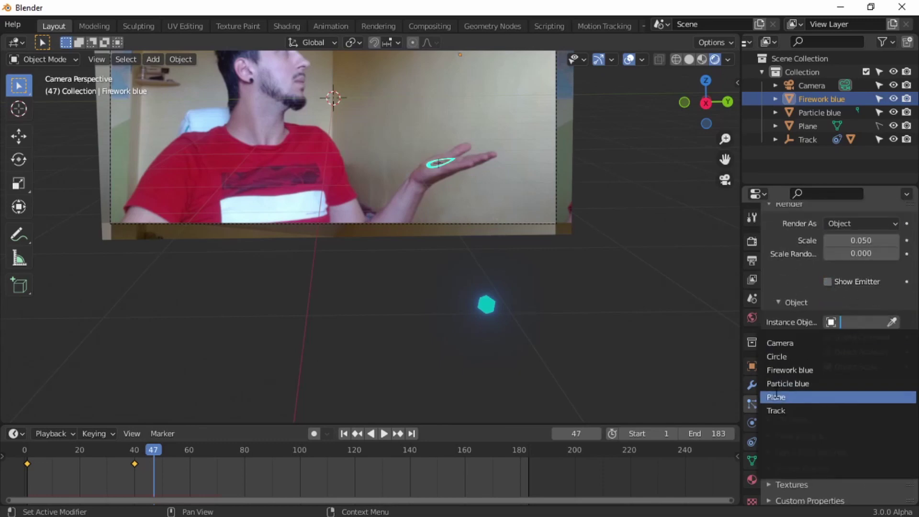
left_click(794, 384)
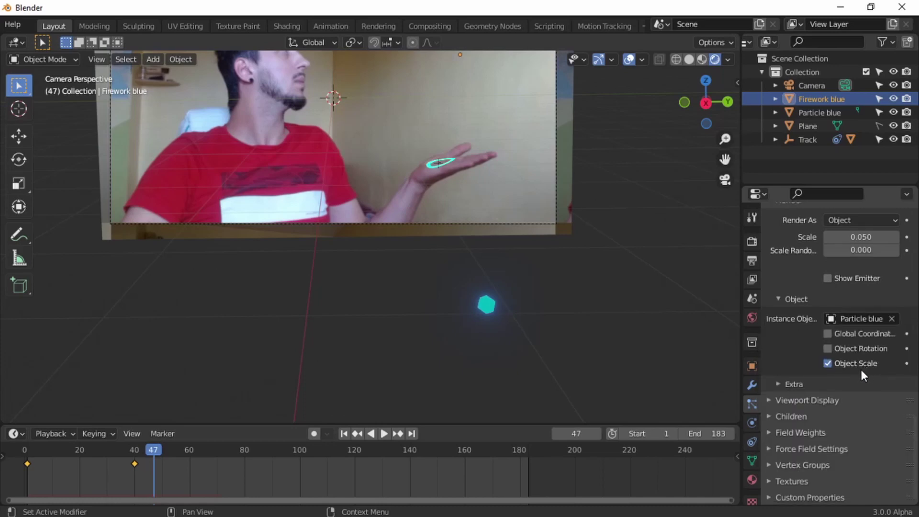
scroll(857, 369, "up", 6)
scroll(856, 367, "up", 10)
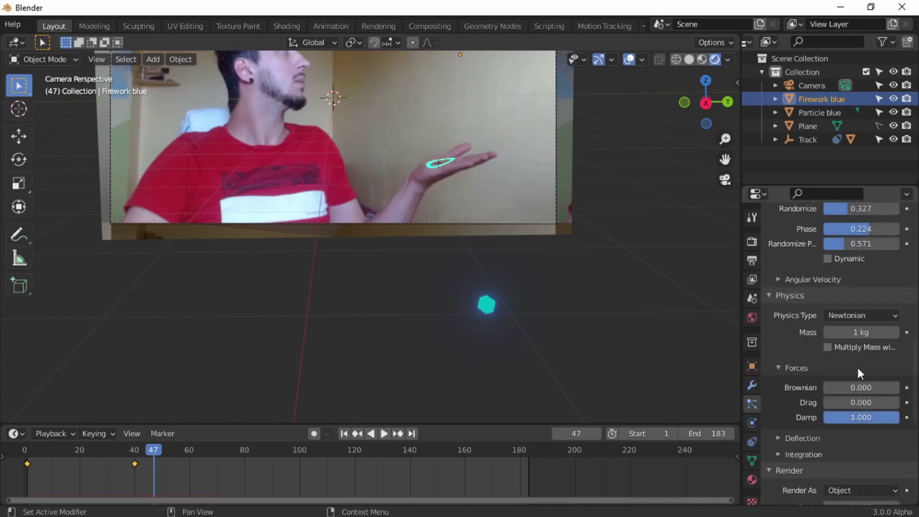
Step: Rewind to frame 1, recentre the video plane and play to preview the particles
left_click(344, 433)
middle_click_drag(636, 379, 643, 423, "shift")
key("space")
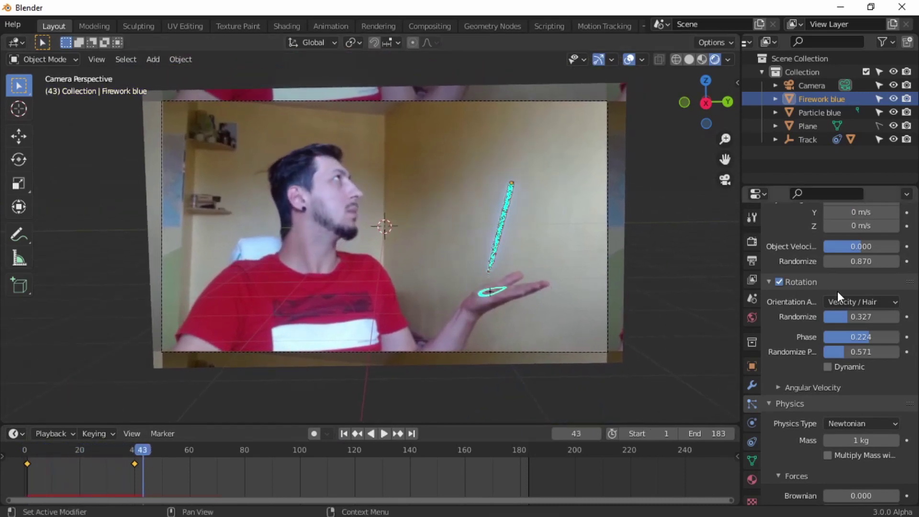
scroll(854, 323, "up", 15)
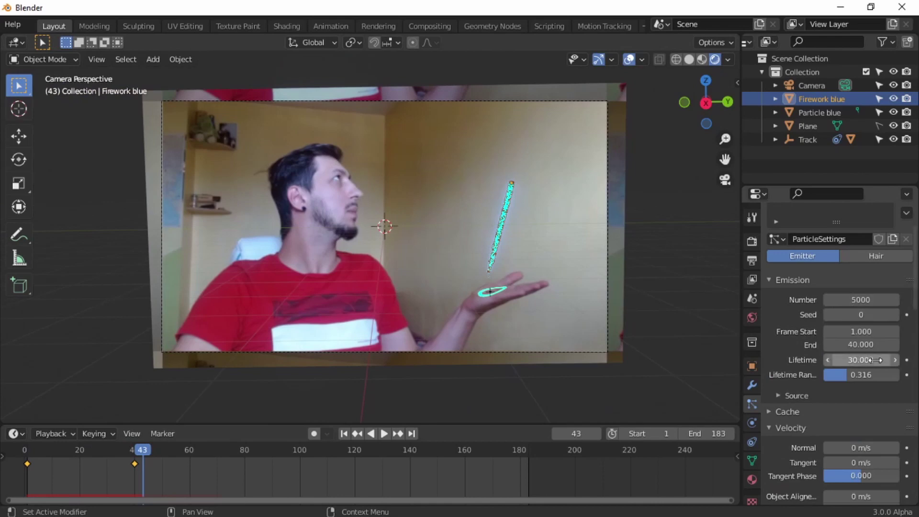
Step: Set Firework blue's particle lifetime to 20 and replay from the first frame
left_click(876, 359)
type("20")
key("Return")
left_click(343, 433)
key("space")
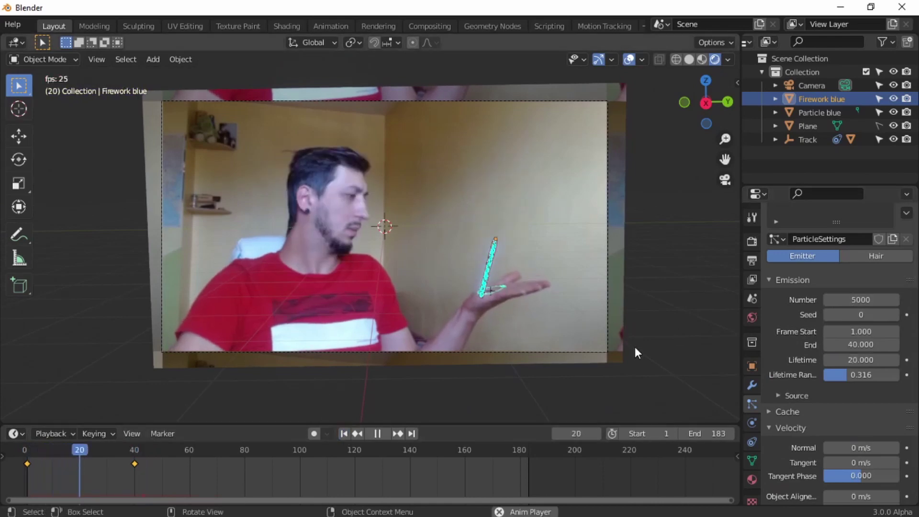
key("space")
Step: Deselect Firework blue and play a few frames to view the cyan rising streak
left_click(571, 263)
key("space")
key("space")
scroll(568, 263, "up", 2)
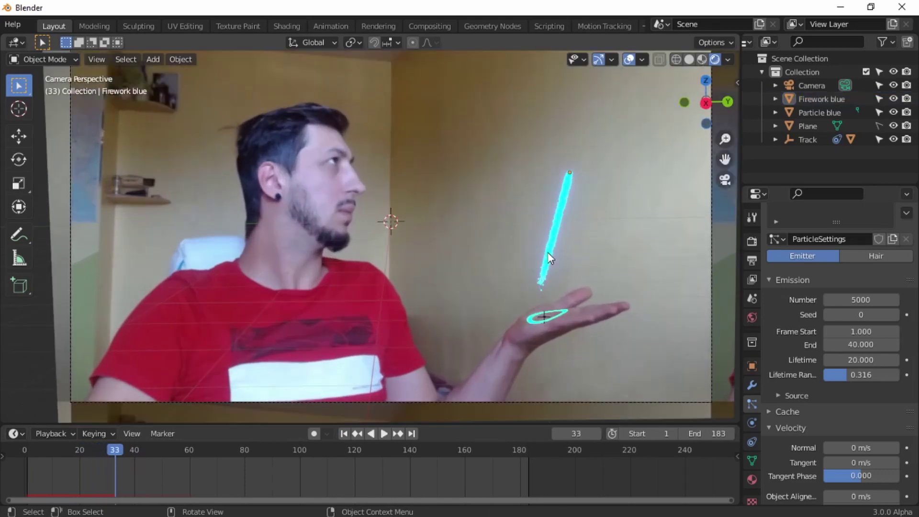
scroll(550, 258, "up", 3)
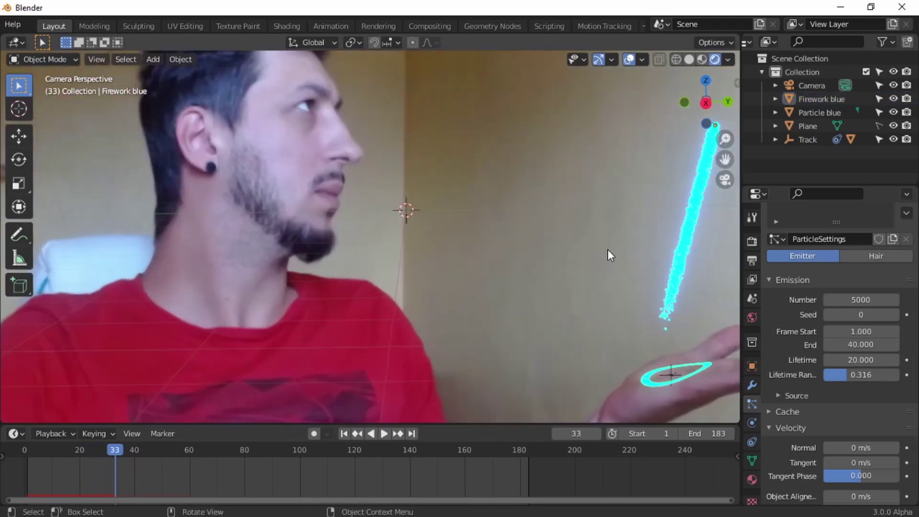
scroll(662, 268, "down", 5)
scroll(861, 383, "down", 10)
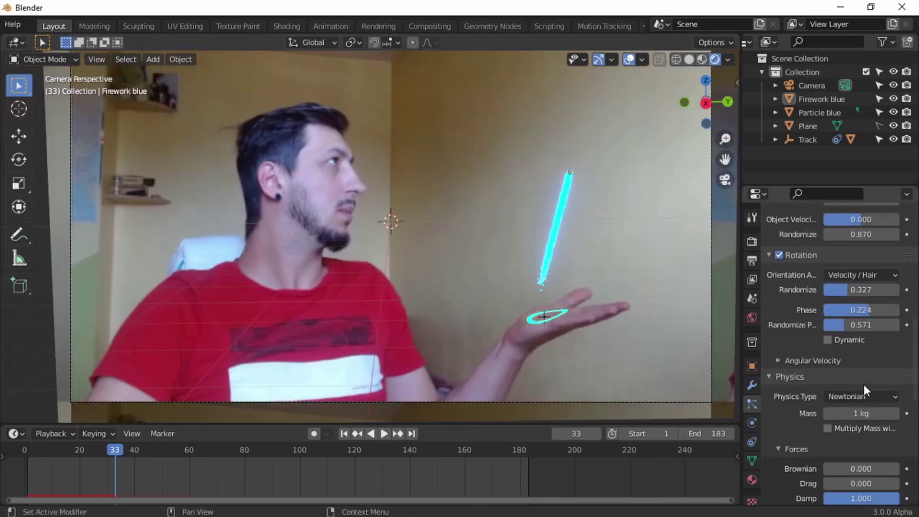
scroll(864, 384, "down", 8)
Step: Shrink the particle render scale to 0.03 and replay from the start
left_click(857, 372)
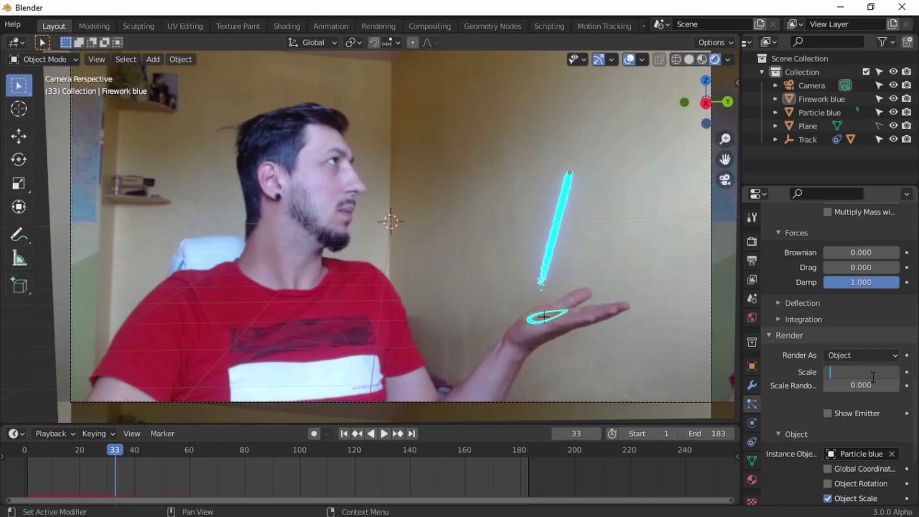
type(".03")
key("Return")
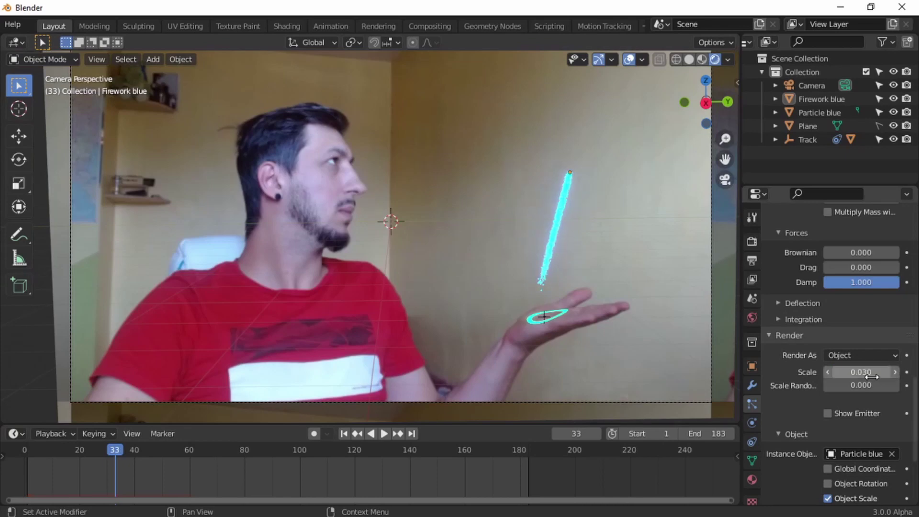
left_click(343, 434)
key("space")
key("space")
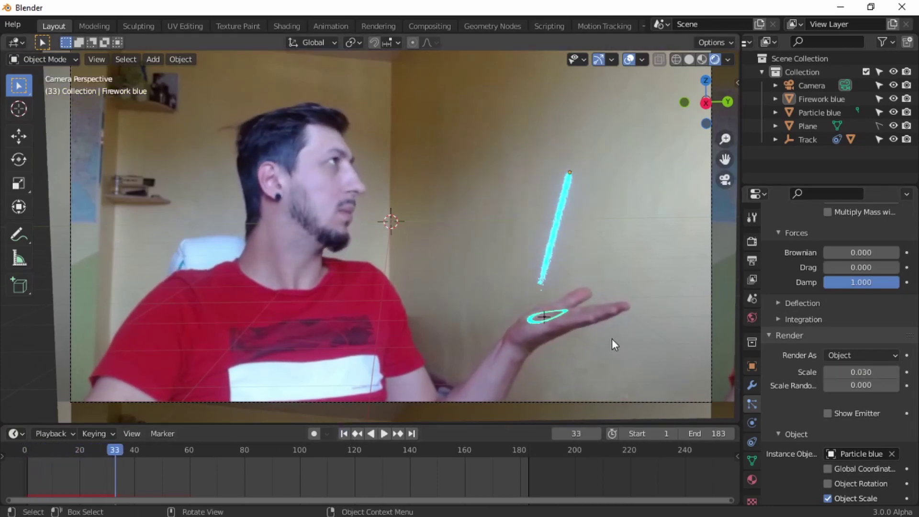
Step: Shorten the particle lifetime to 10 and replay the firework
scroll(857, 330, "up", 15)
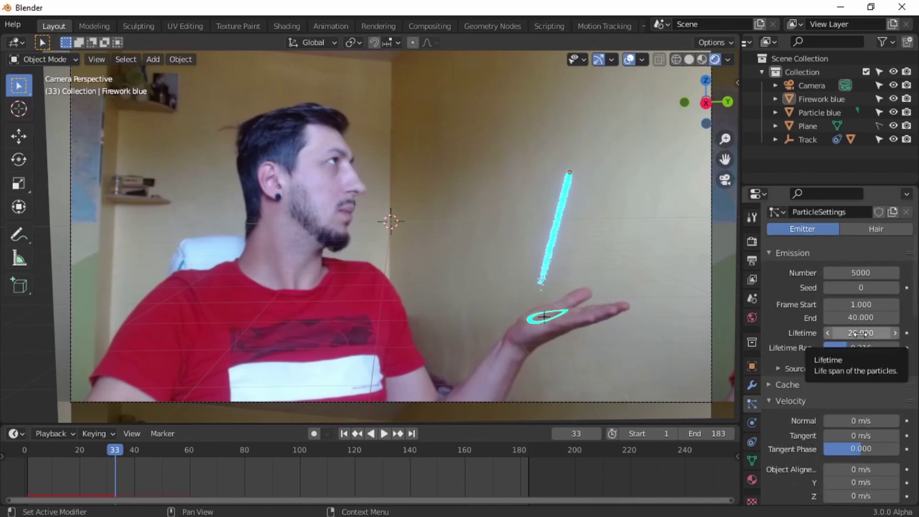
left_click(860, 333)
type("10")
key("Return")
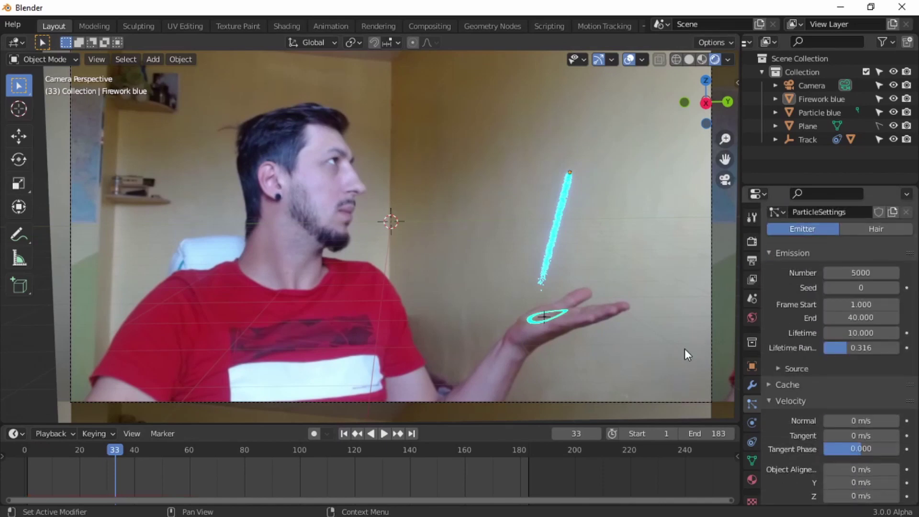
left_click(344, 433)
key("space")
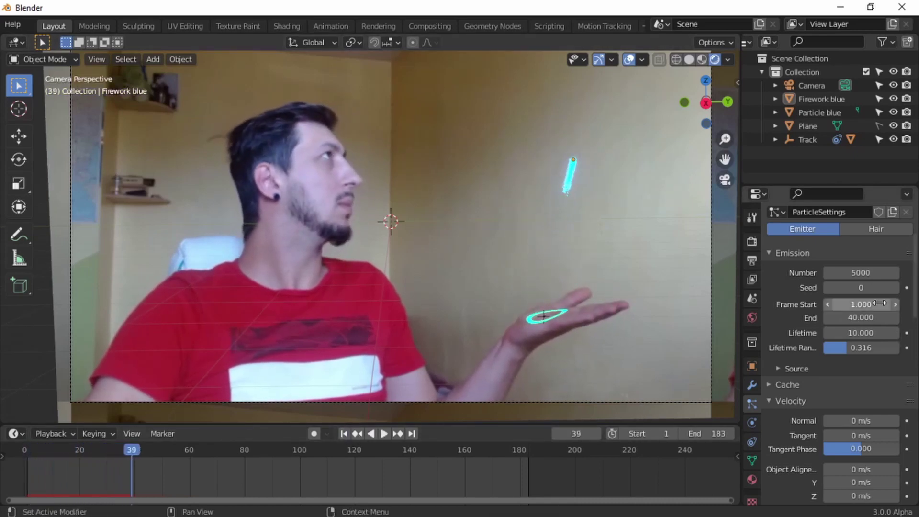
Step: Raise the particle Scale Randomness to about 0.57
scroll(865, 320, "down", 3)
scroll(865, 320, "down", 8)
scroll(846, 333, "down", 8)
scroll(846, 332, "down", 2)
left_click_drag(849, 358, 872, 358)
scroll(831, 363, "down", 4)
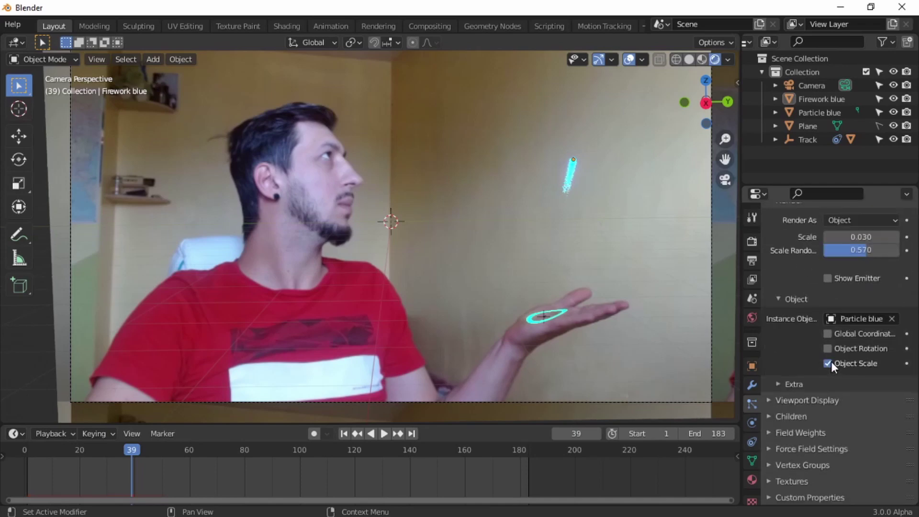
scroll(832, 361, "up", 11)
Step: Replay the animation, recentre the camera frame and jump to frame 40
left_click(344, 434)
key("space")
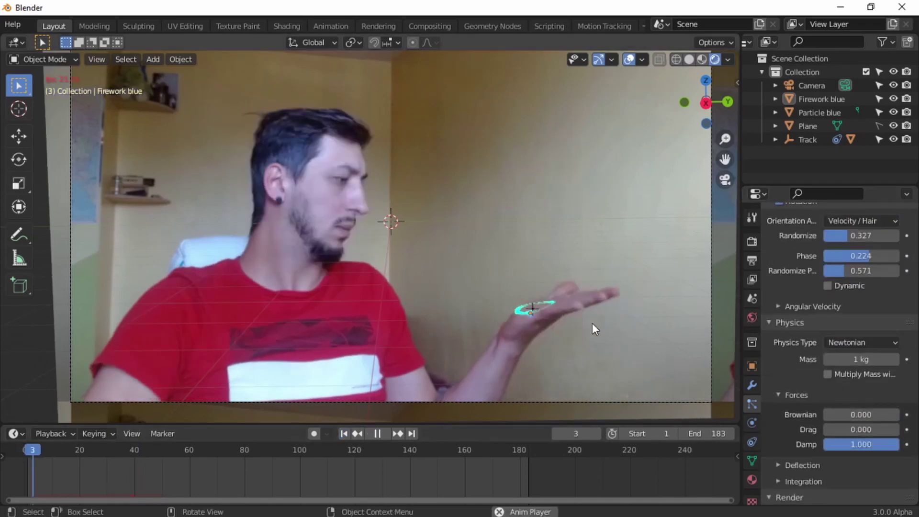
key("space")
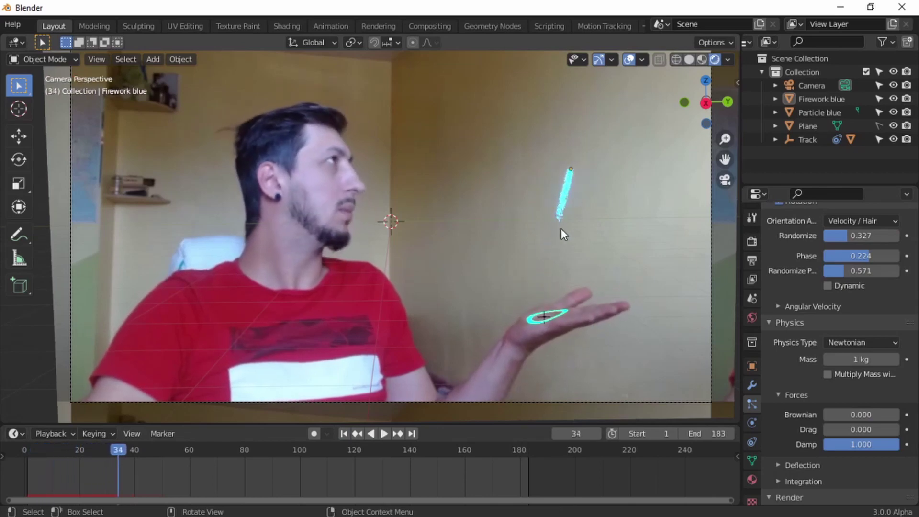
middle_click_drag(571, 228, 555, 255, "shift")
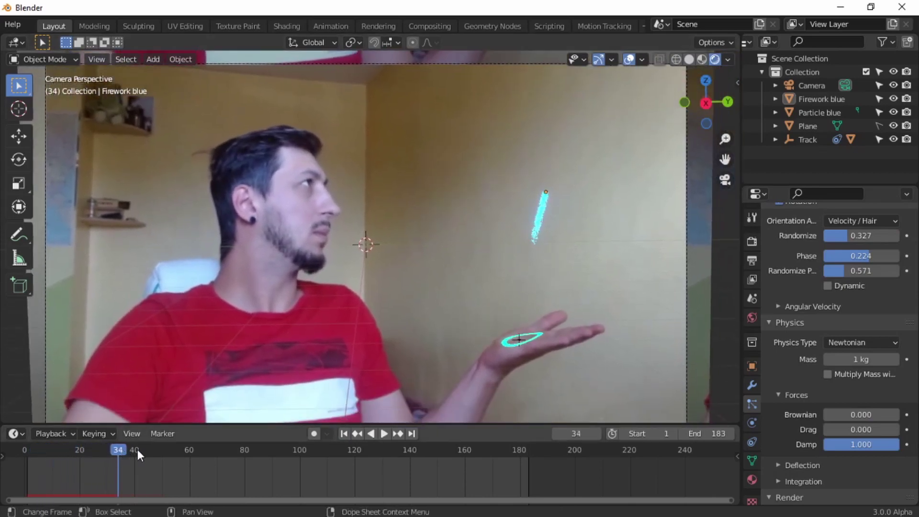
left_click(136, 449)
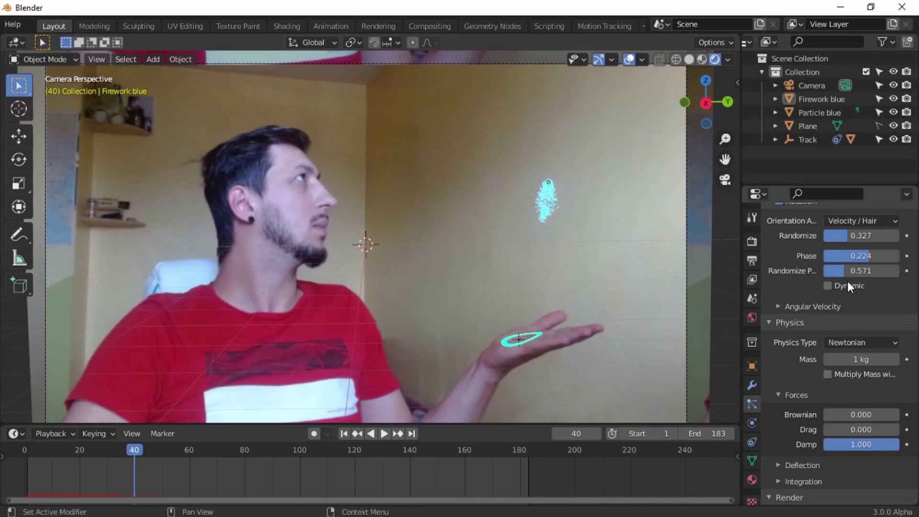
scroll(863, 271, "up", 15)
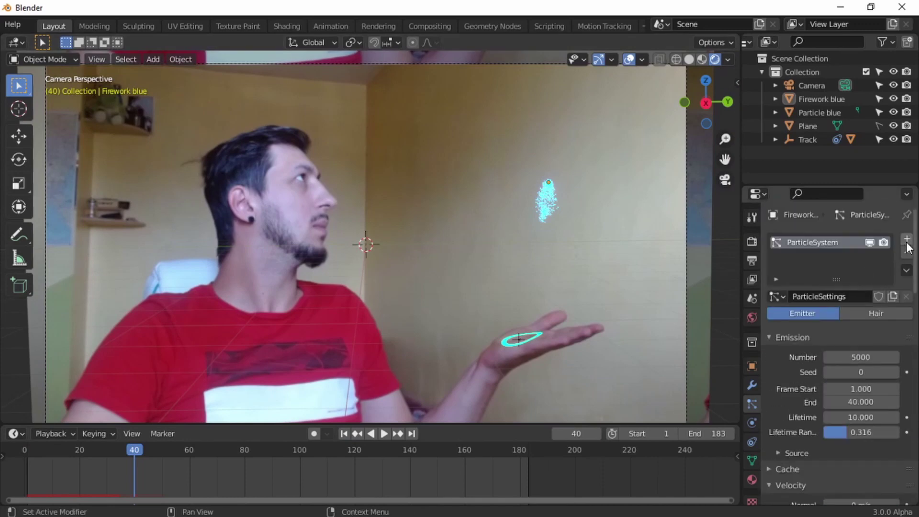
Step: Add a second particle system to Firework blue emitting 10000 particles
left_click(907, 241)
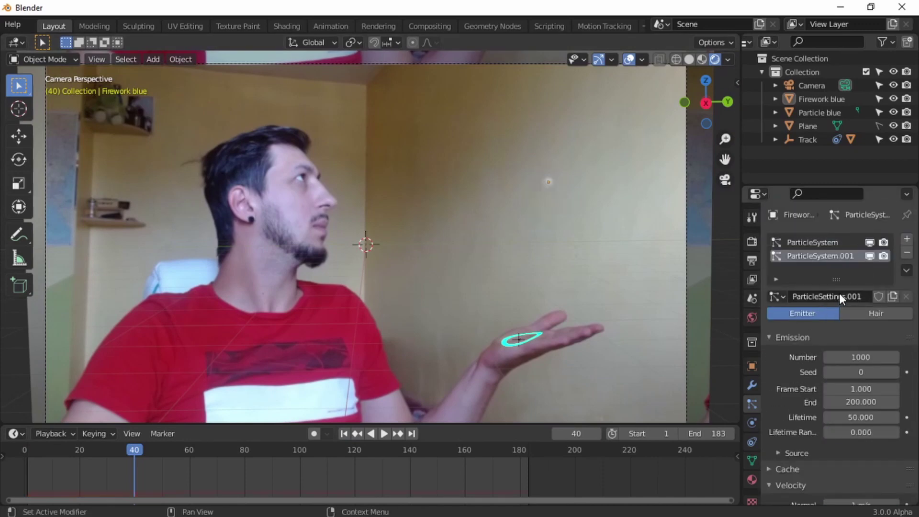
scroll(849, 314, "down", 3)
double_click(868, 303)
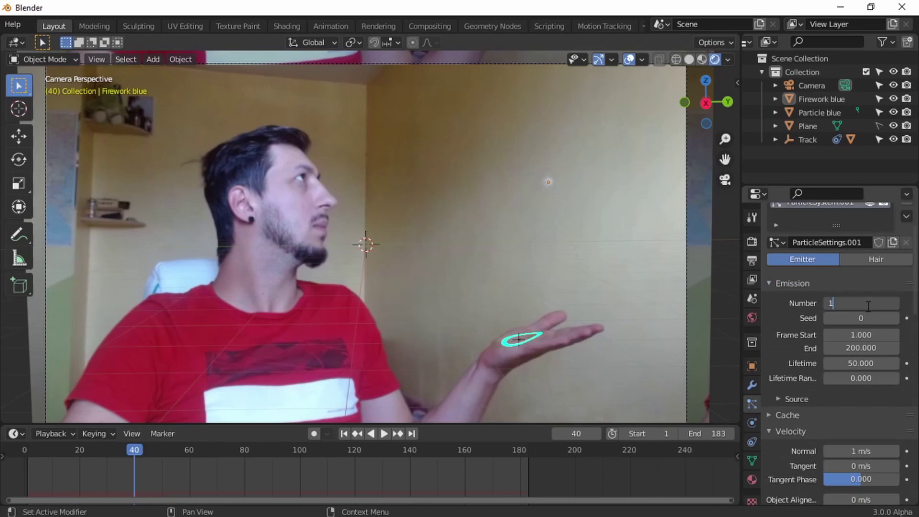
type("10000")
key("Return")
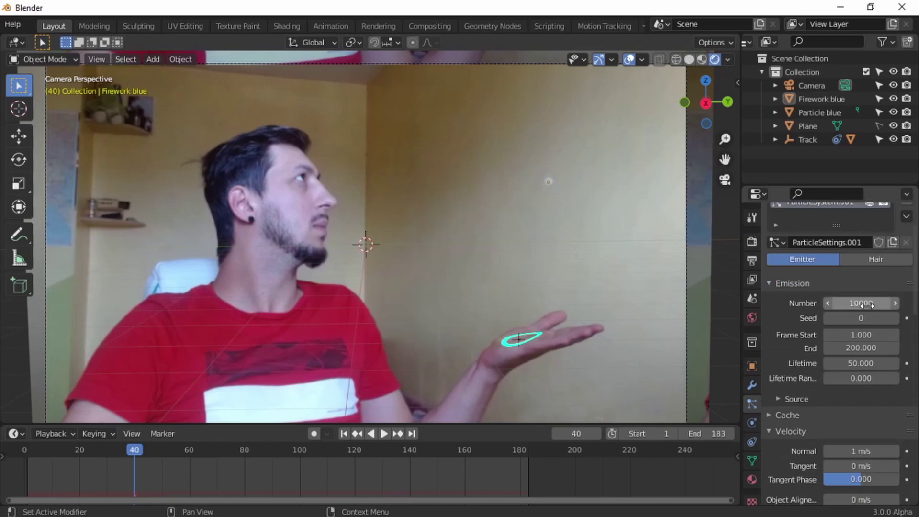
Step: Set emission frames 40 to 45, lifetime 30 and lifetime randomness 0.596
left_click(861, 337)
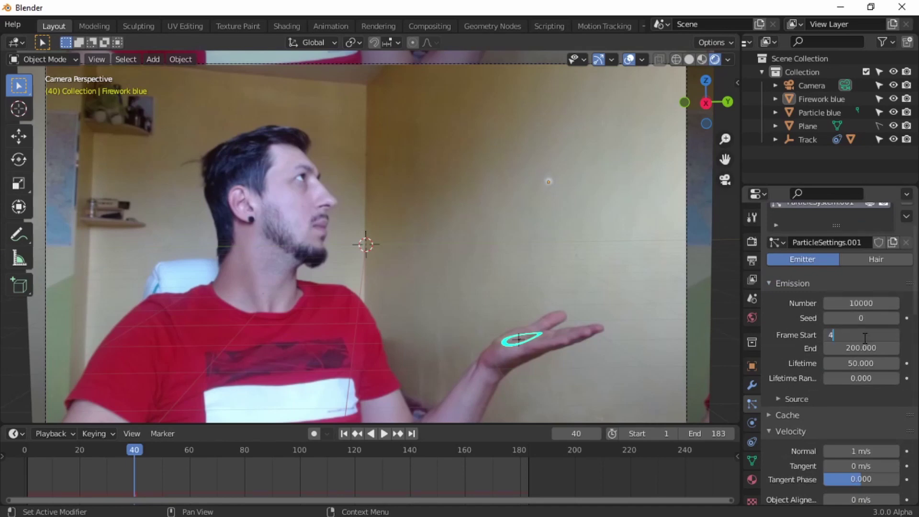
key("Return")
left_click(870, 348)
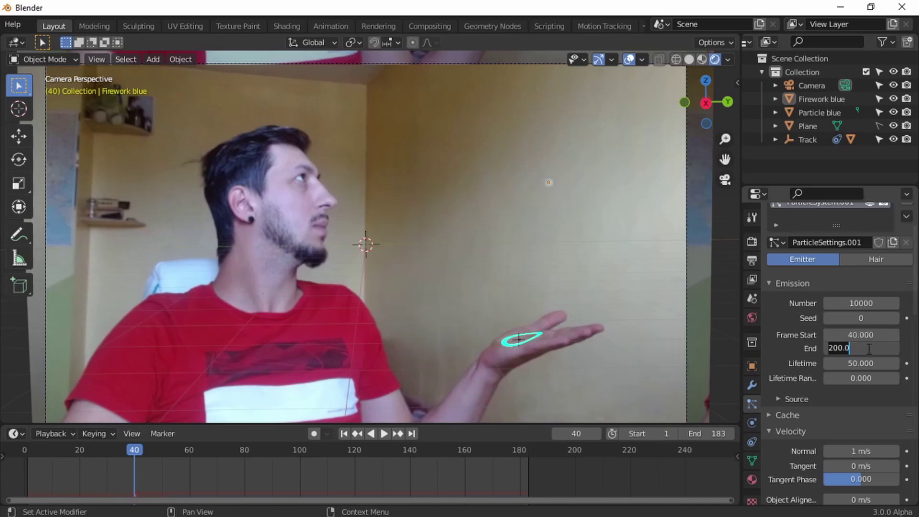
key("Return")
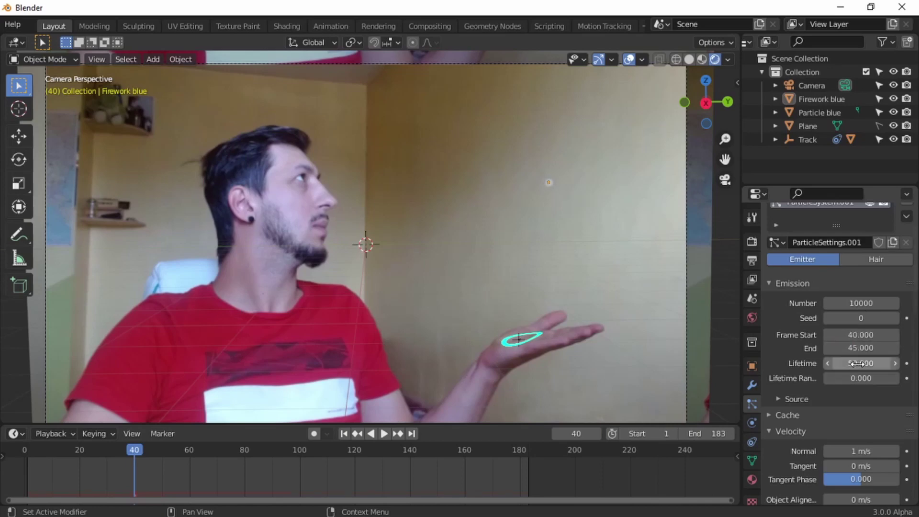
left_click(858, 364)
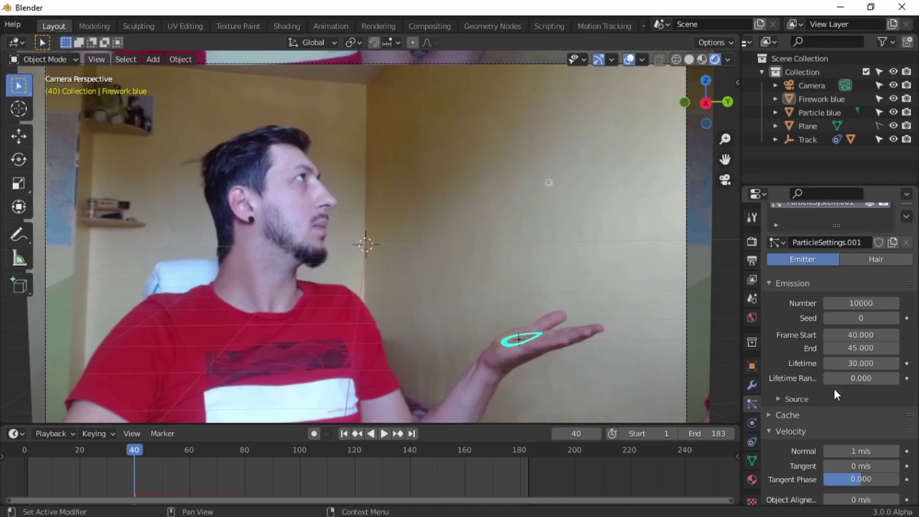
left_click_drag(834, 378, 868, 378)
scroll(841, 392, "down", 3)
left_click(864, 398)
Step: Zero the normal velocity and set velocity Randomize to 2.370
type("0")
key("Return")
scroll(845, 404, "down", 3)
scroll(844, 403, "down", 3)
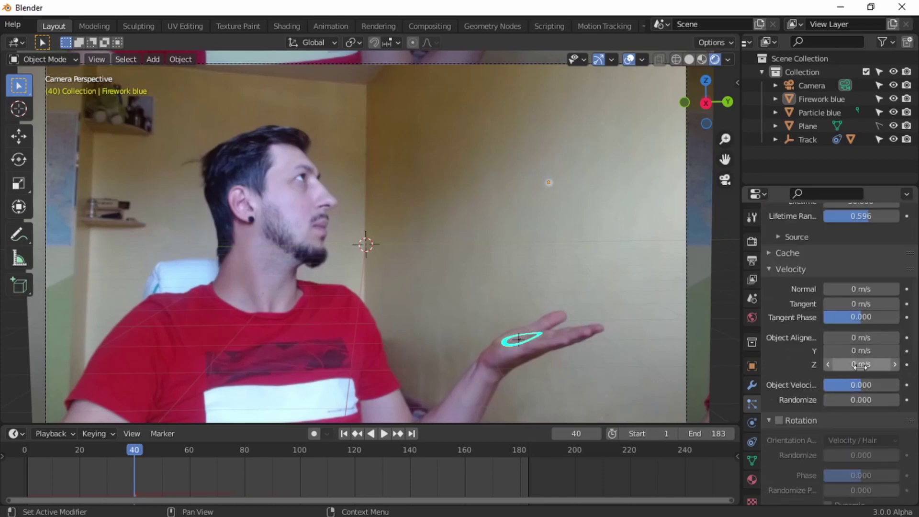
left_click(857, 399)
type("0.5")
key("Return")
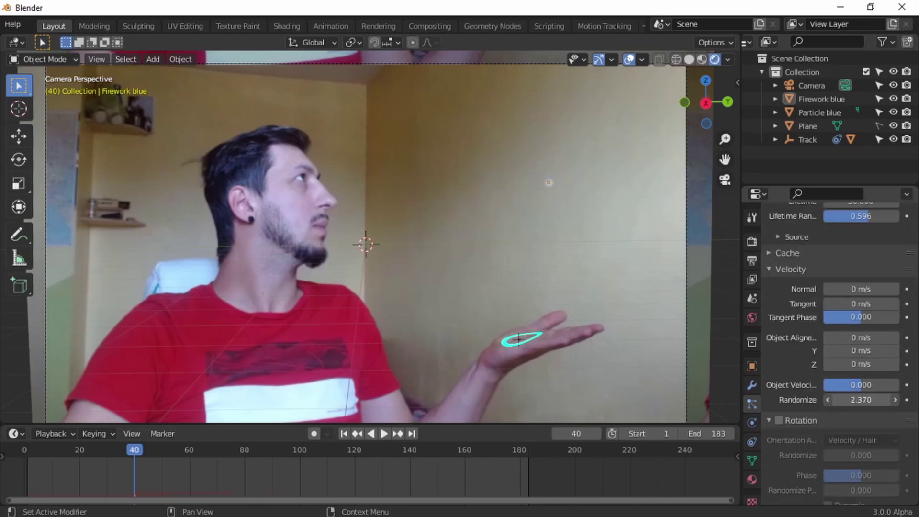
Step: Enable particle rotation with randomize 0.132, phase 0.351 and phase randomness 0.596
scroll(828, 364, "down", 6)
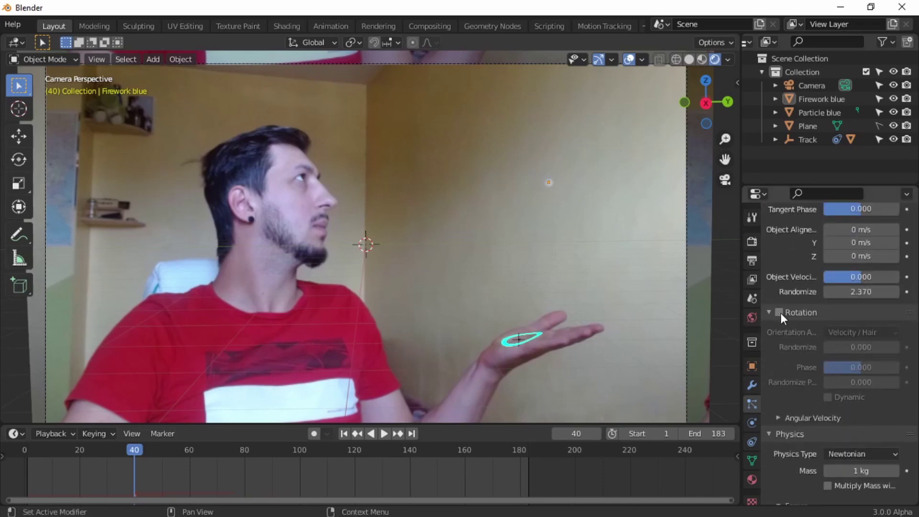
left_click(781, 312)
left_click_drag(855, 349, 878, 368)
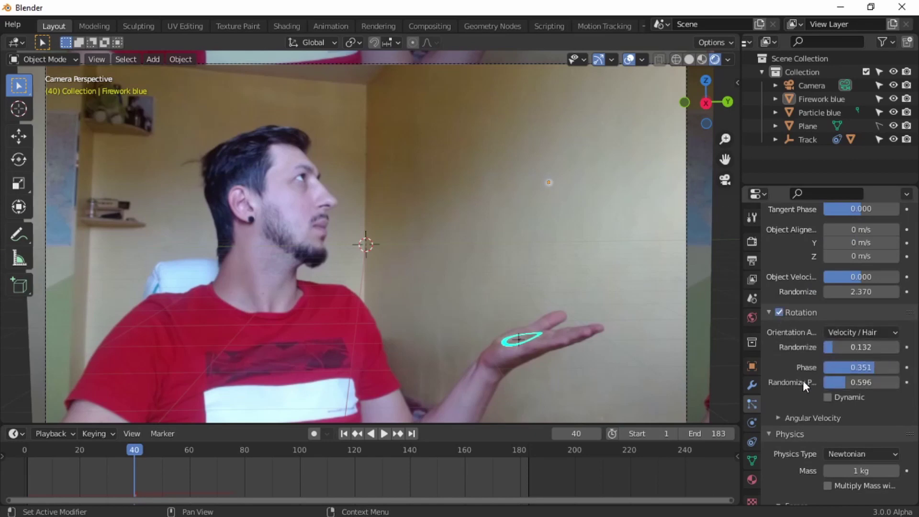
scroll(804, 379, "down", 7)
scroll(803, 381, "down", 4)
Step: Switch the second system's Render As from Halo to Object, instancing Particle blue
scroll(808, 370, "down", 3)
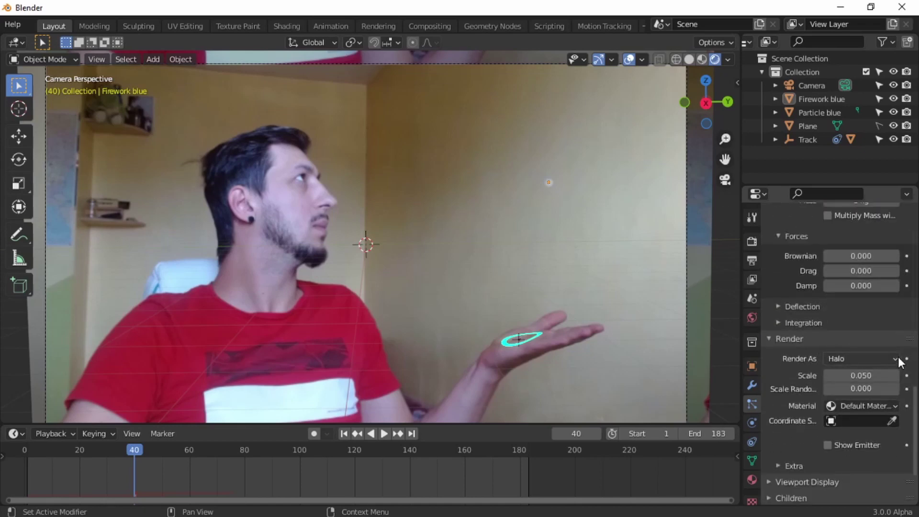
left_click(895, 358)
left_click(836, 433)
scroll(875, 397, "down", 5)
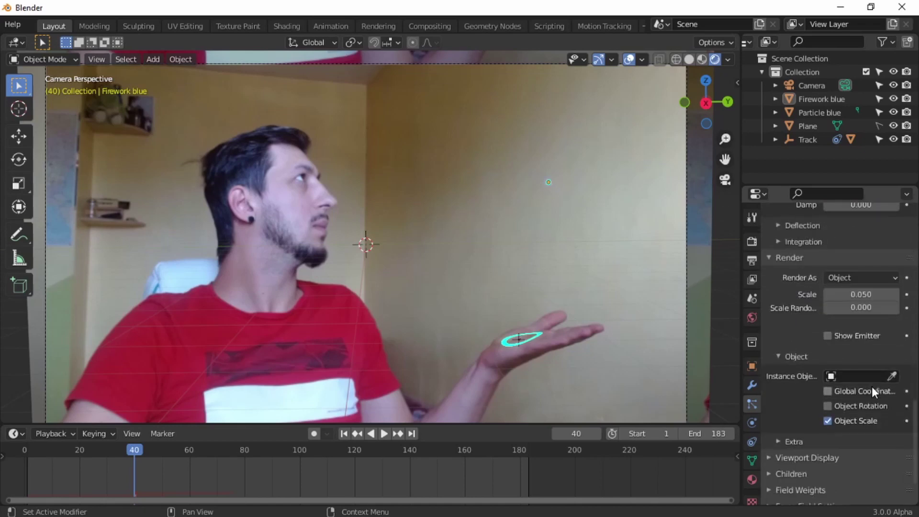
left_click(871, 376)
left_click(863, 377)
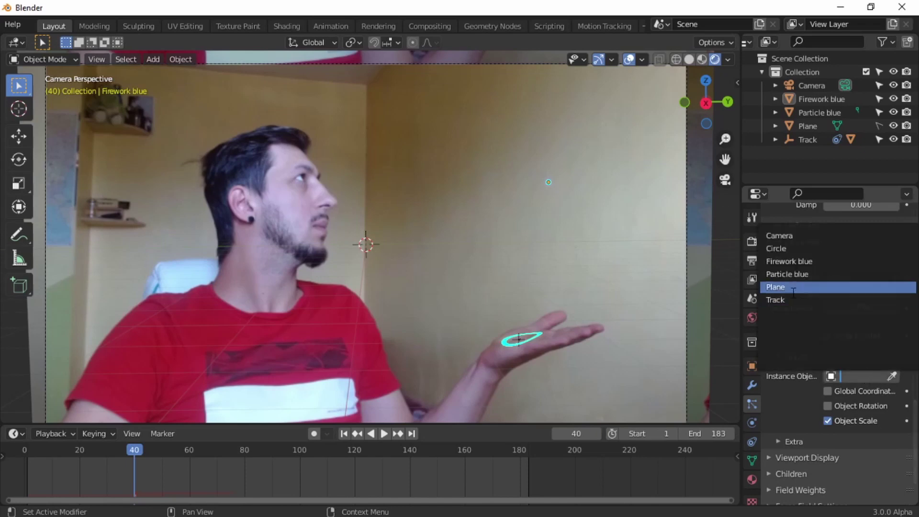
left_click(797, 272)
scroll(865, 355, "up", 3)
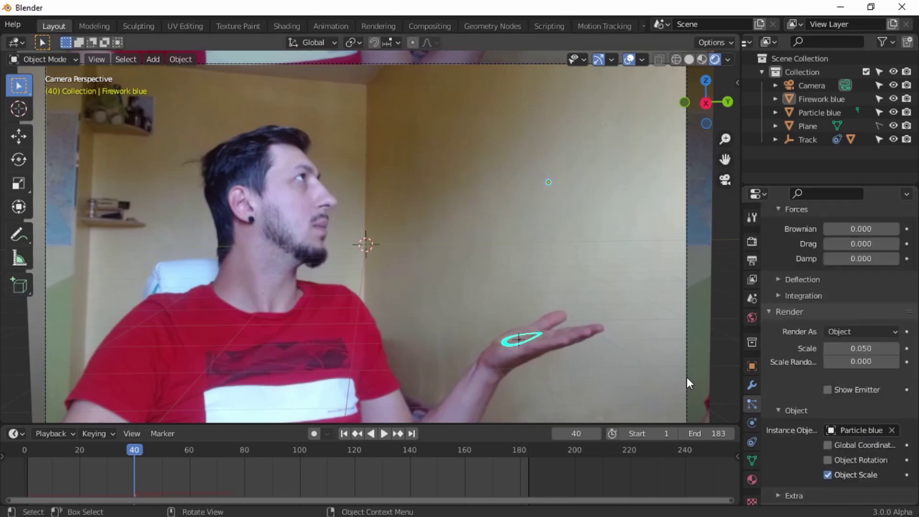
Step: Replay the burst, then raise the Field Weights Gravity from 0 to 0.056
left_click(344, 433)
key("space")
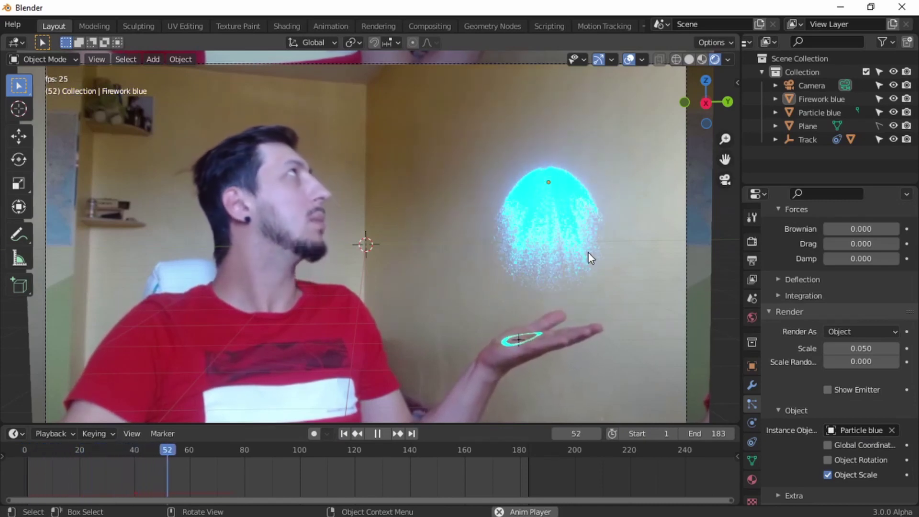
key("space")
scroll(835, 326, "down", 6)
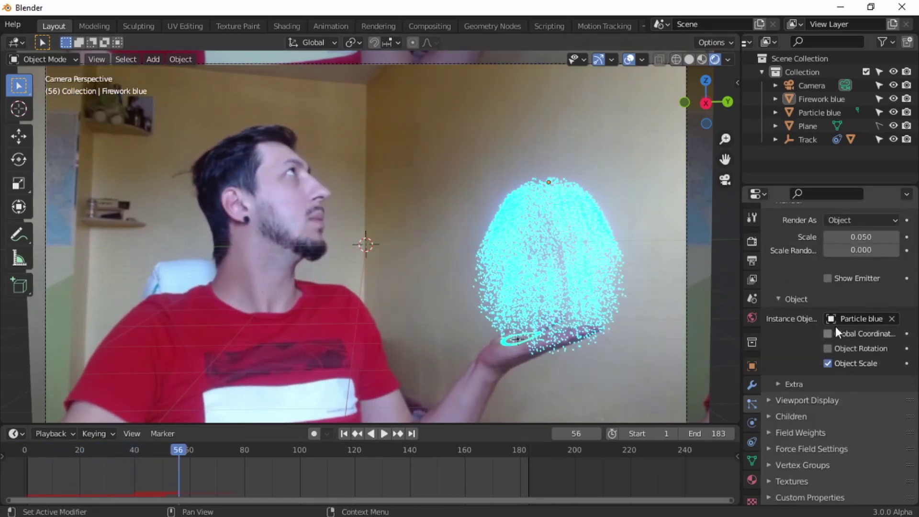
left_click(772, 449)
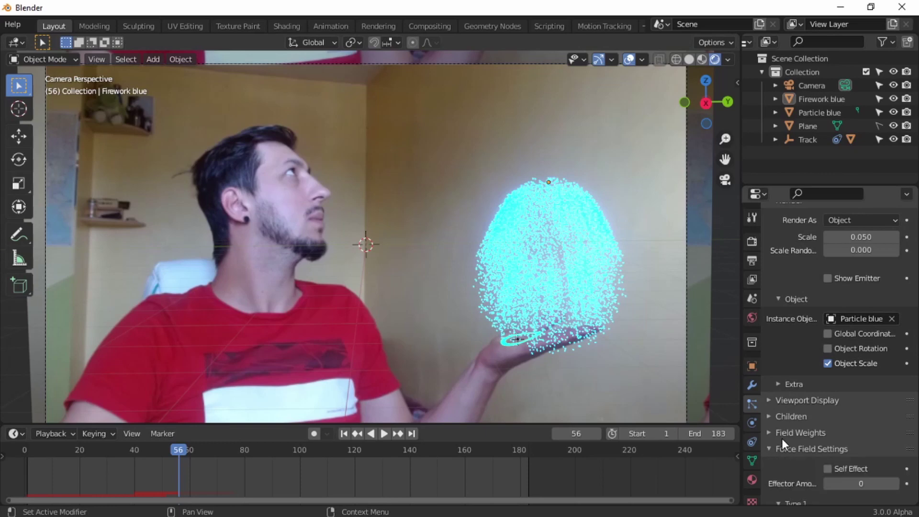
left_click(771, 433)
scroll(886, 400, "down", 4)
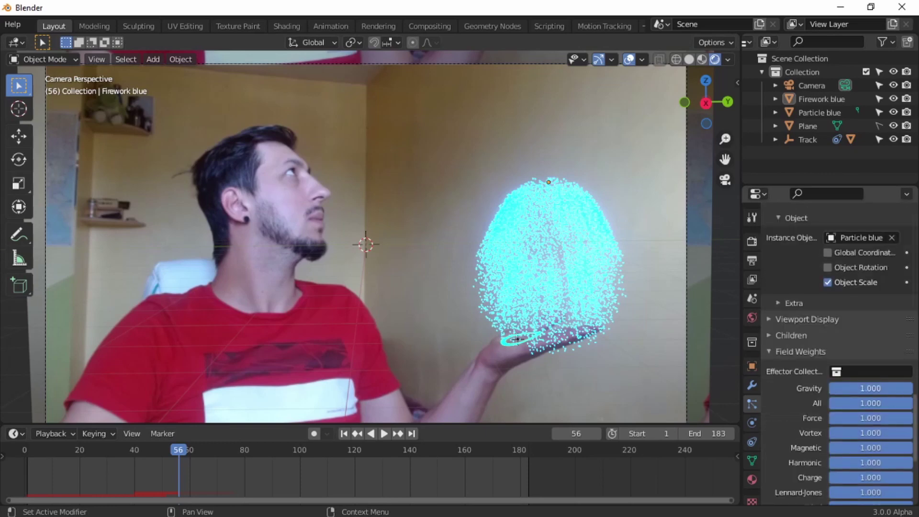
left_click_drag(871, 388, 875, 388)
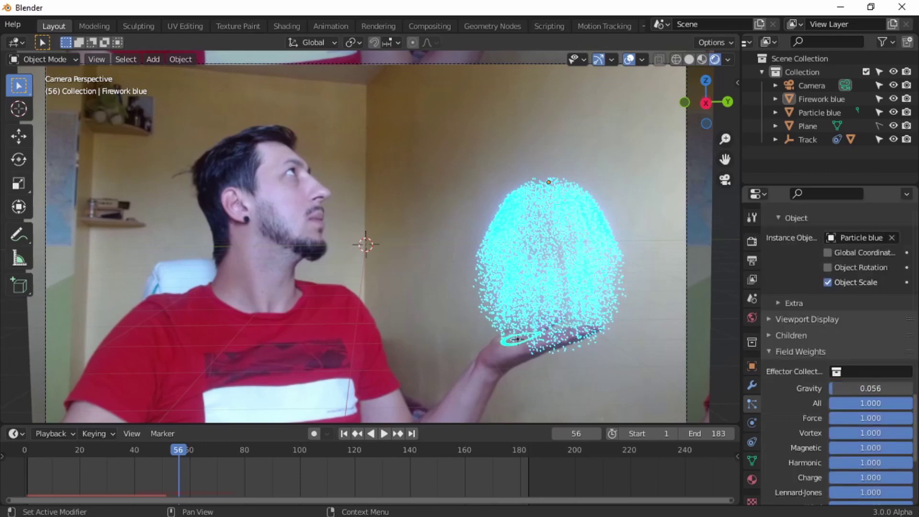
Step: Replay the burst and lower the velocity Randomize from 2.370 to about 1.97
left_click(345, 433)
key("space")
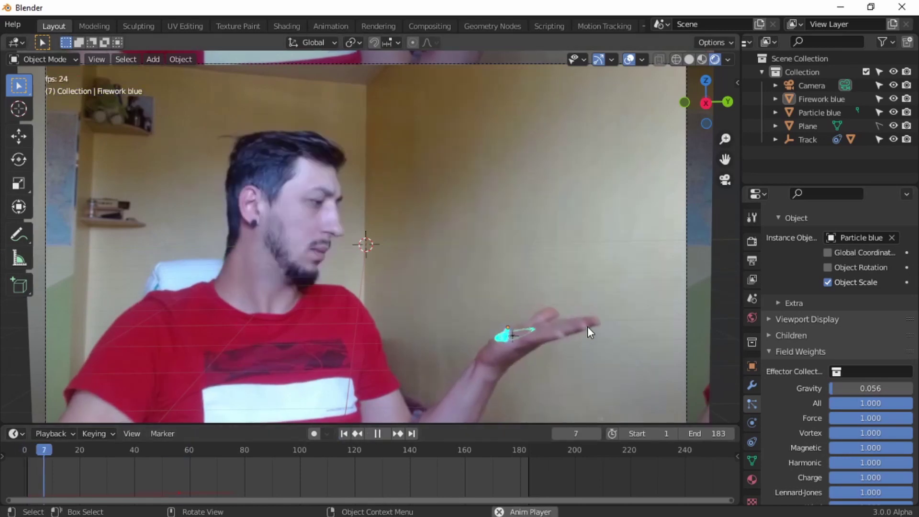
key("space")
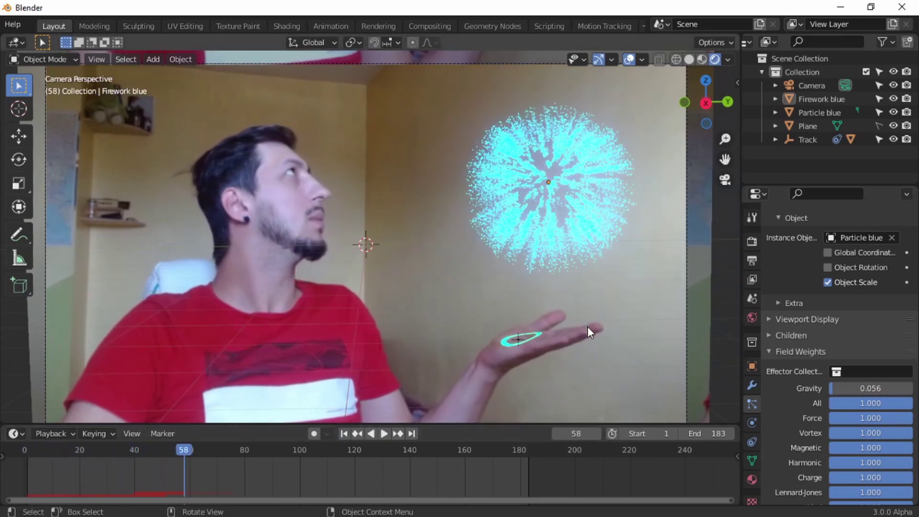
scroll(530, 247, "down", 2)
key("space")
key("space")
scroll(539, 248, "up", 2)
key("space")
key("space")
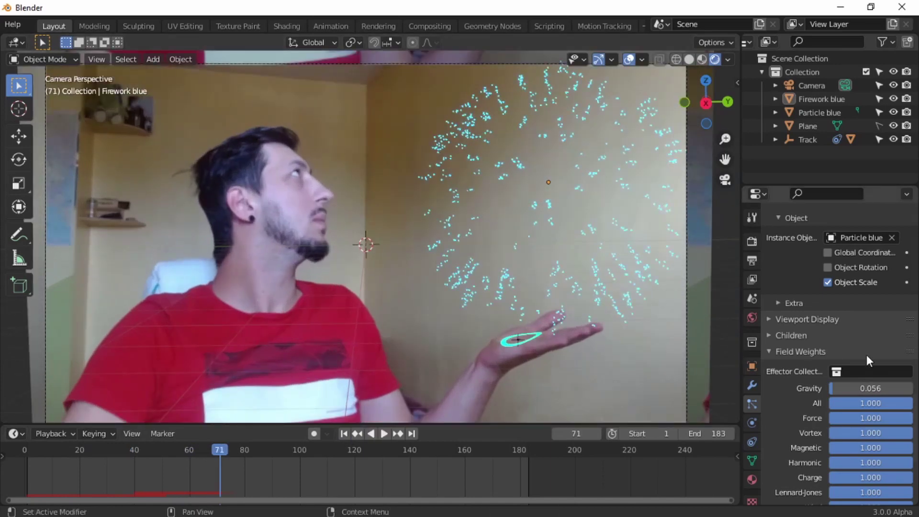
scroll(885, 357, "up", 15)
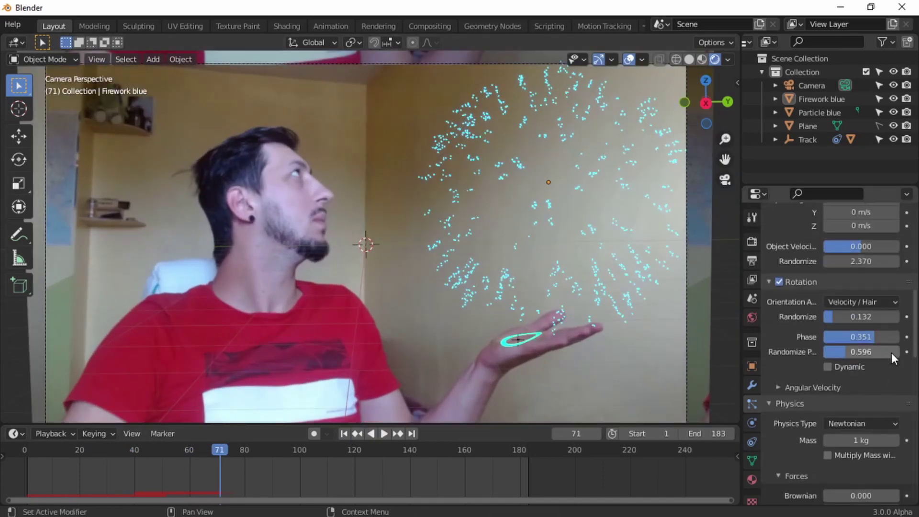
scroll(892, 356, "up", 10)
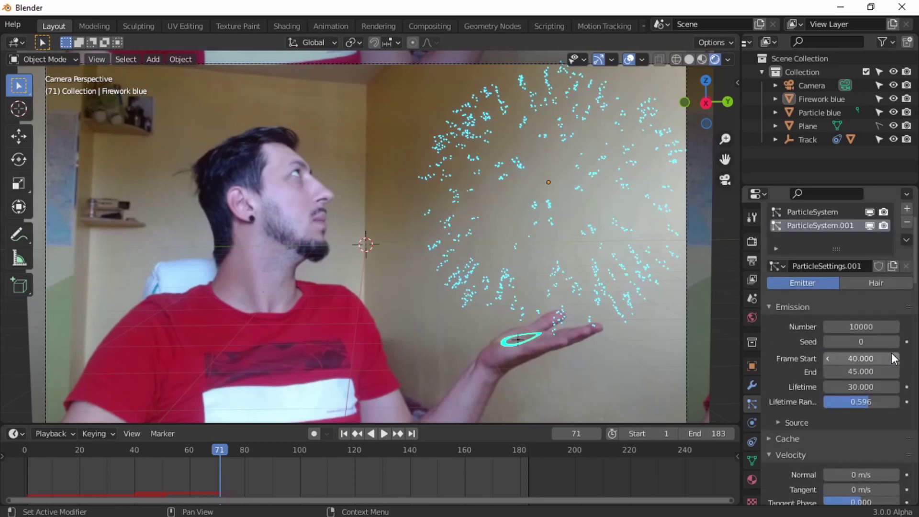
scroll(892, 358, "down", 8)
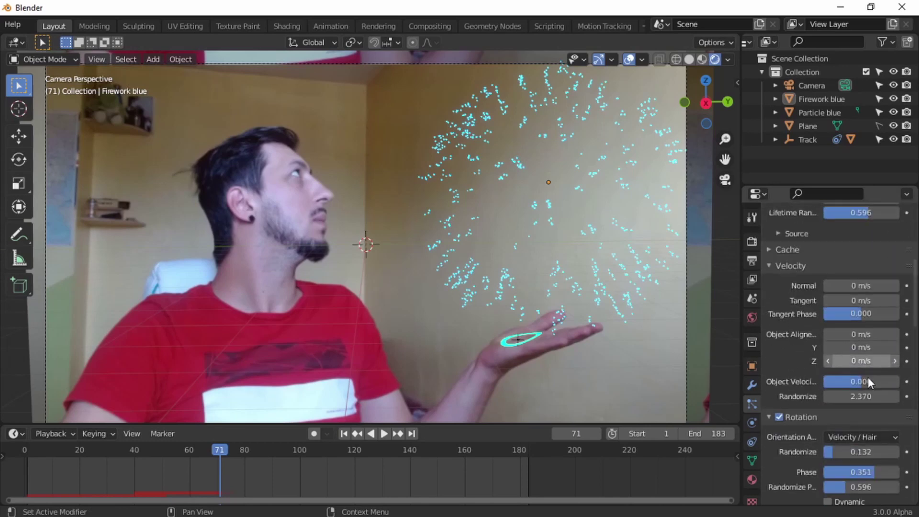
mouse_move(858, 392)
left_mouse_down()
mouse_move(849, 391)
mouse_move(859, 396)
left_mouse_up()
Step: Replay the burst, then set the first particle system's Gravity field weight to 0.159
left_click(344, 433)
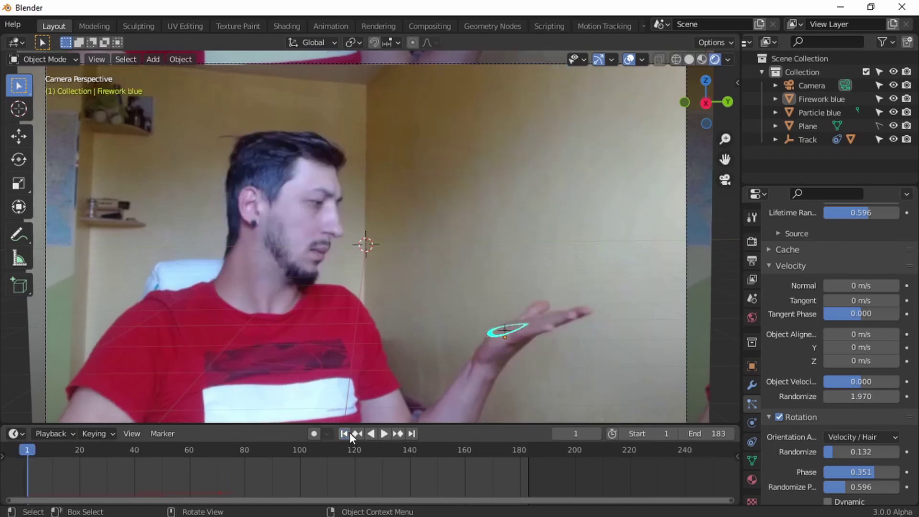
left_click(384, 433)
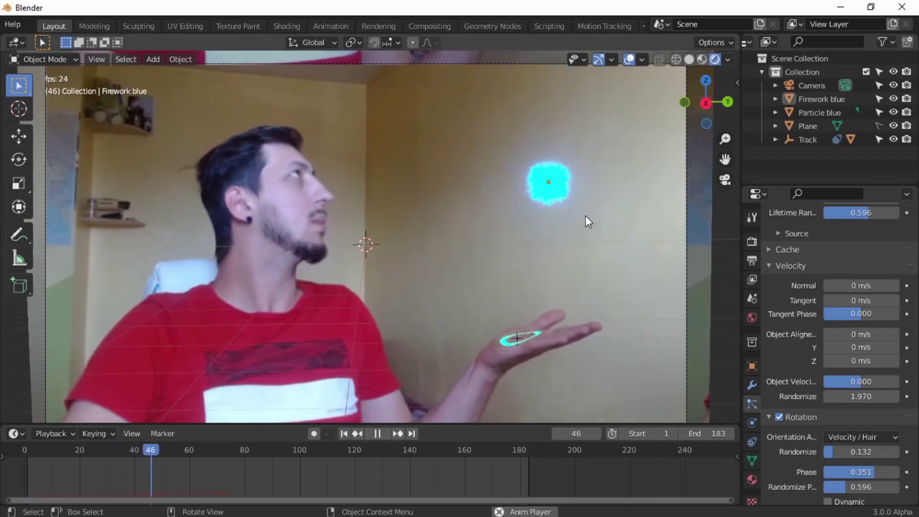
key("space")
scroll(864, 265, "up", 6)
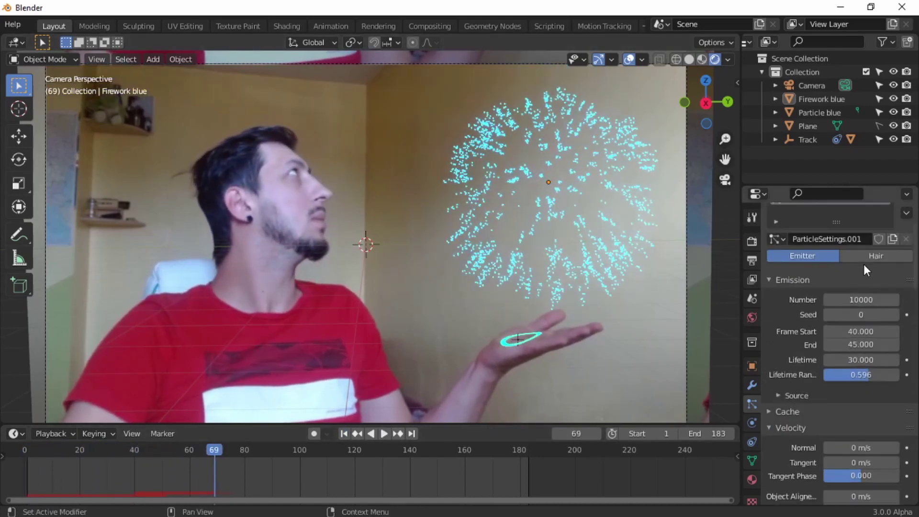
scroll(863, 264, "up", 3)
left_click(834, 240)
scroll(855, 352, "down", 15)
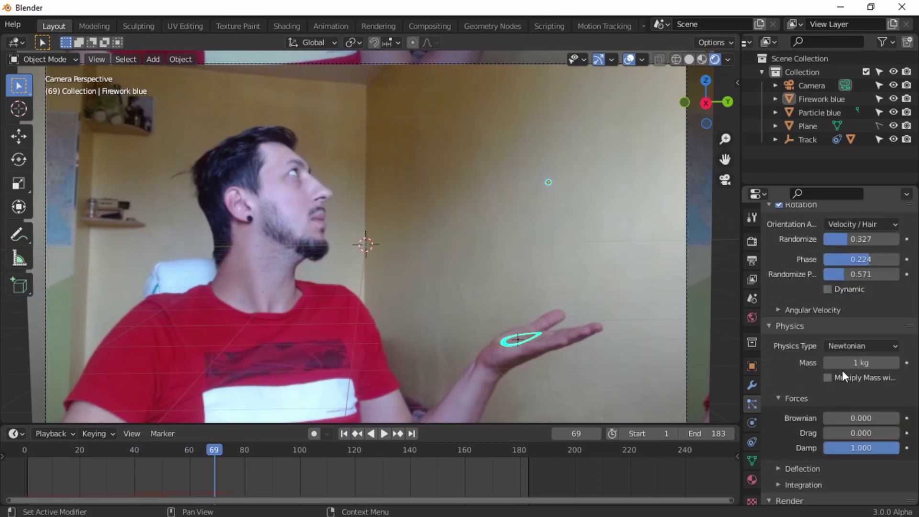
scroll(843, 377, "down", 10)
left_click_drag(894, 257, 836, 256)
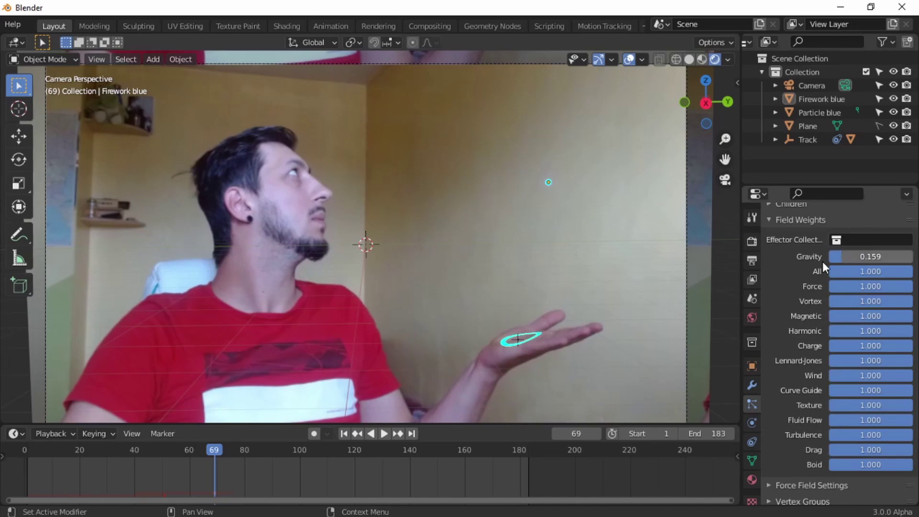
Step: Replay the animation from frame 1 to check the reduced gravity, stopping at frame 80
left_click(344, 433)
key("space")
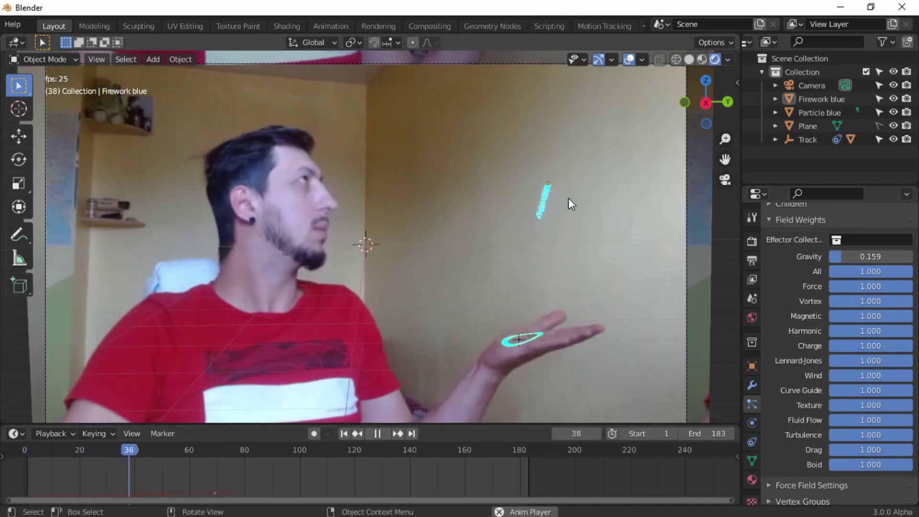
key("space")
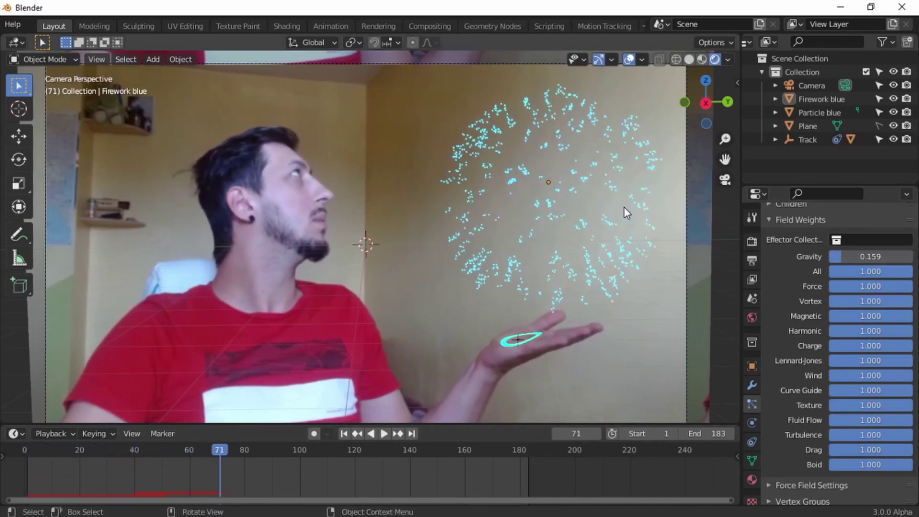
key("space")
scroll(637, 208, "down", 5)
key("space")
Step: Duplicate the Particle blue emitter and place the copy beside the original
middle_click_drag(633, 297, 661, 303, "shift")
scroll(559, 246, "up", 3)
scroll(583, 283, "down", 2)
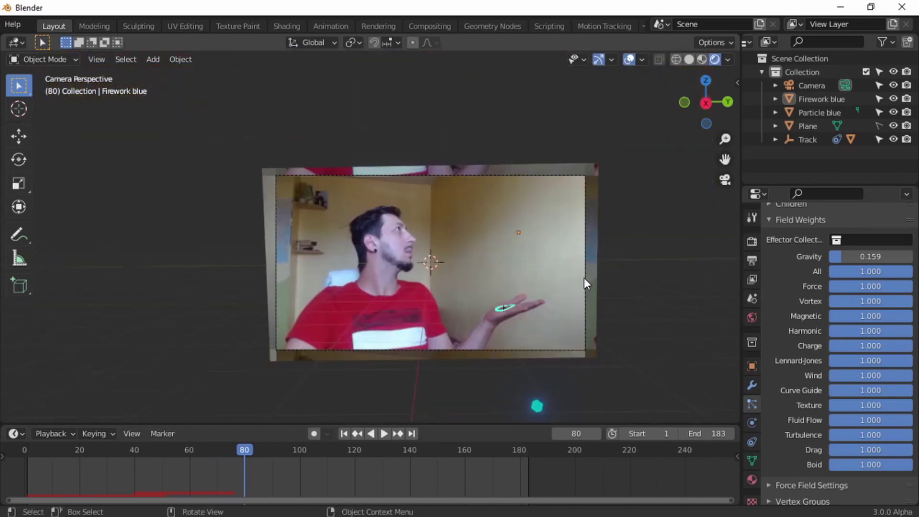
key("space")
key("space")
scroll(833, 328, "up", 7)
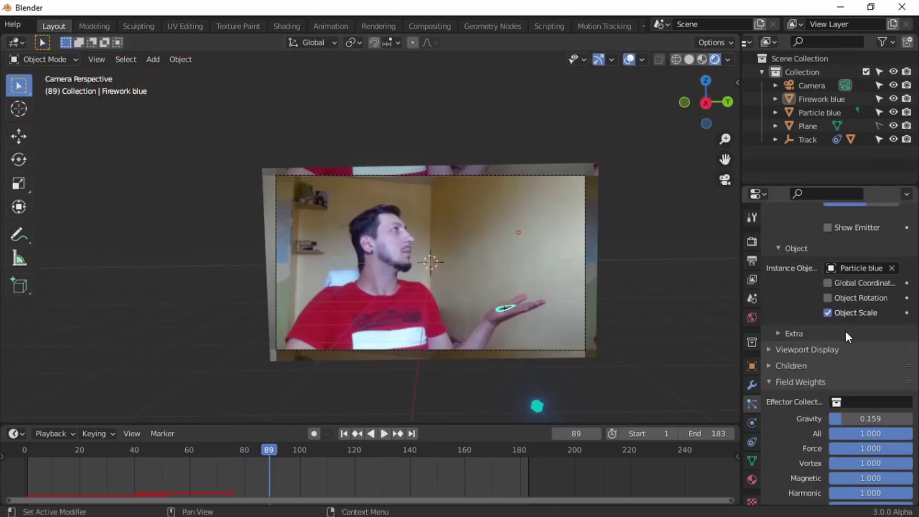
scroll(845, 331, "up", 20)
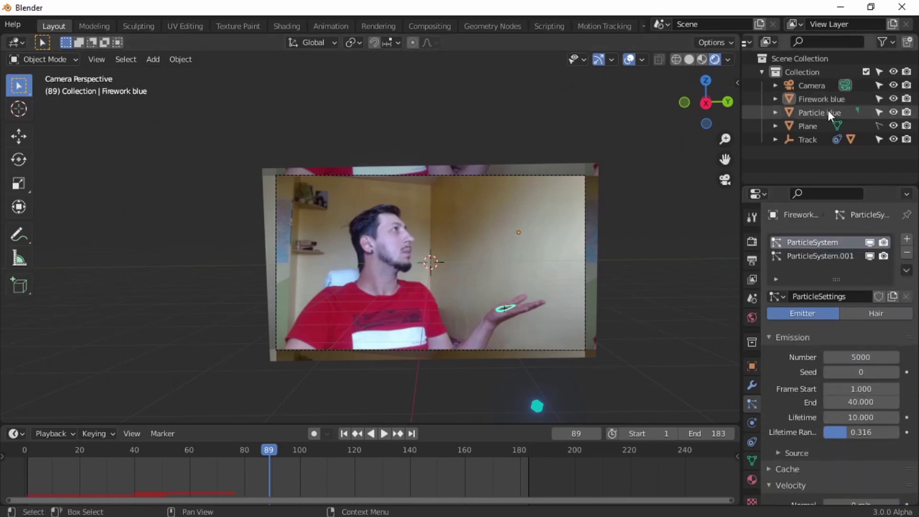
left_click(539, 406)
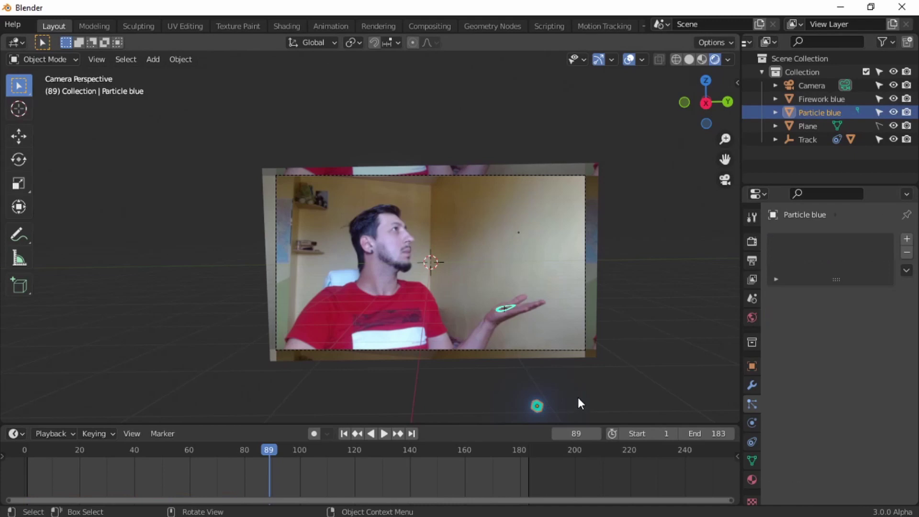
key("shift+d")
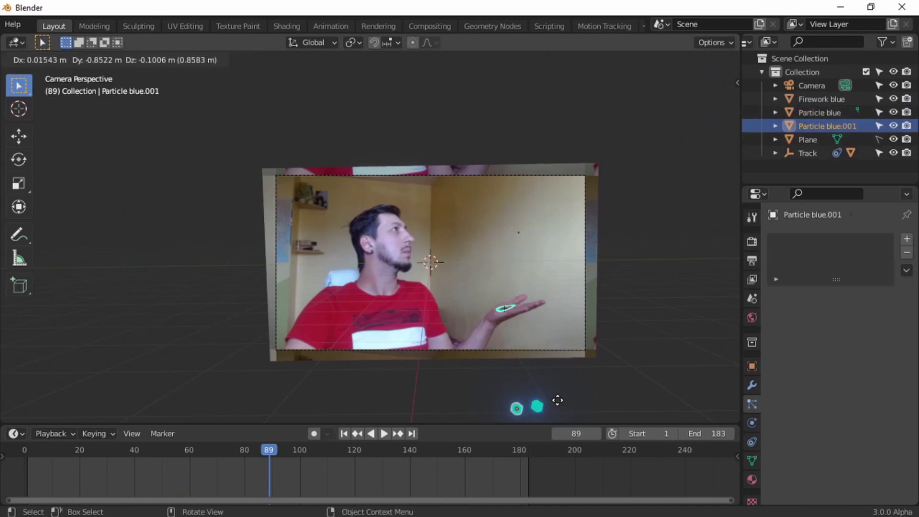
left_click(557, 400)
Step: Rename the duplicate to Particle red in the Outliner
double_click(855, 126)
left_click(829, 125)
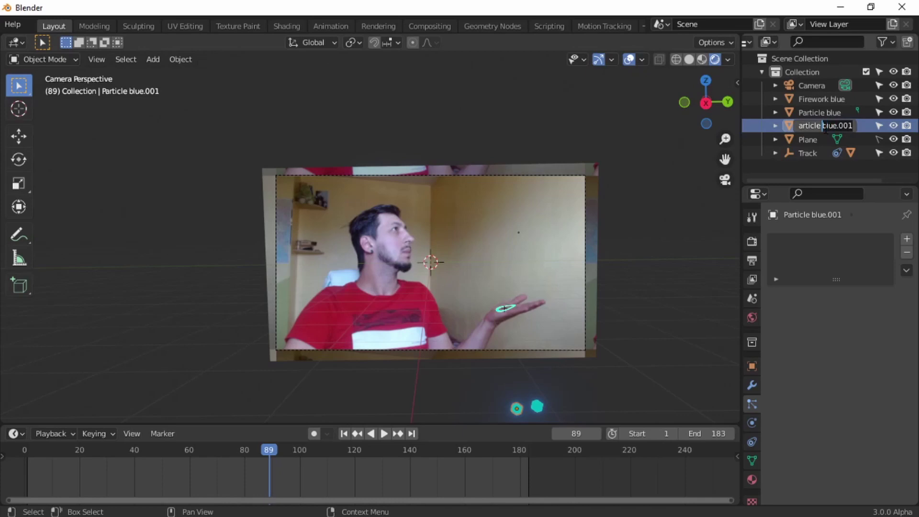
type("red")
key("Return")
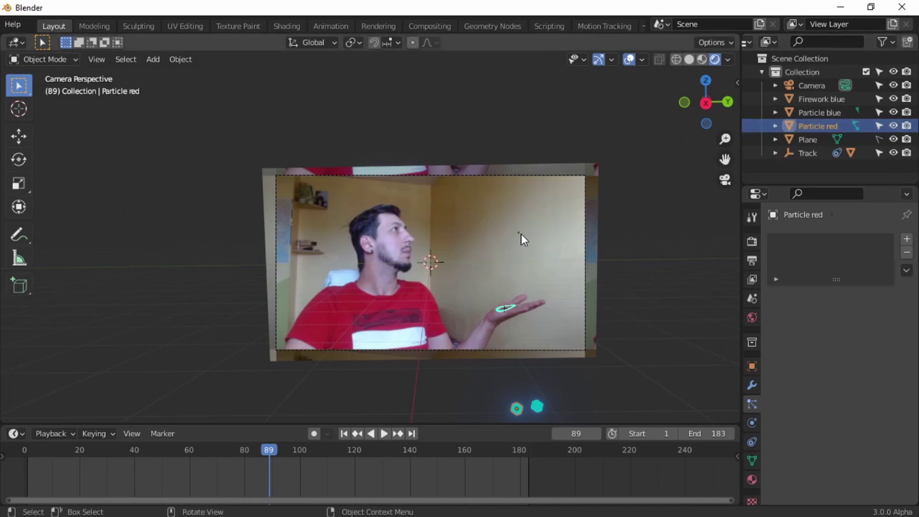
Step: Make Material.004 single-user for Particle red and set its Emission colour to red
left_click(343, 433)
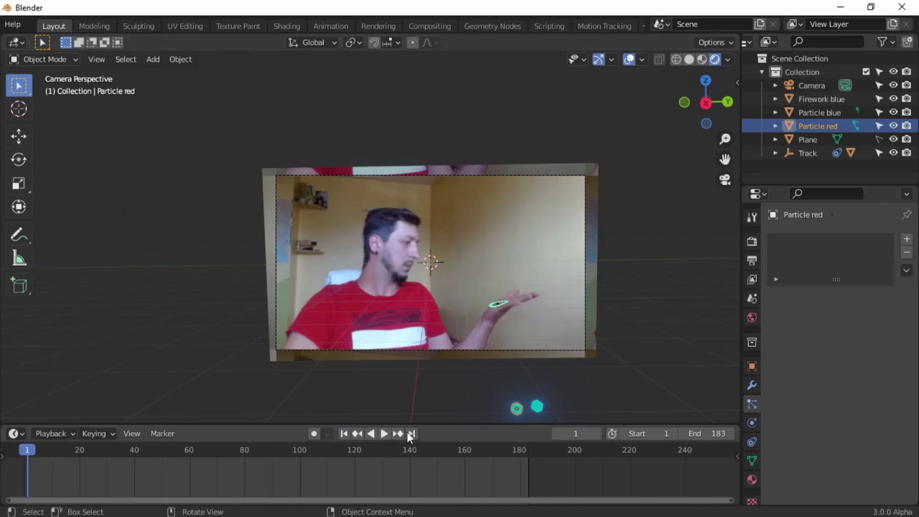
left_click(519, 413)
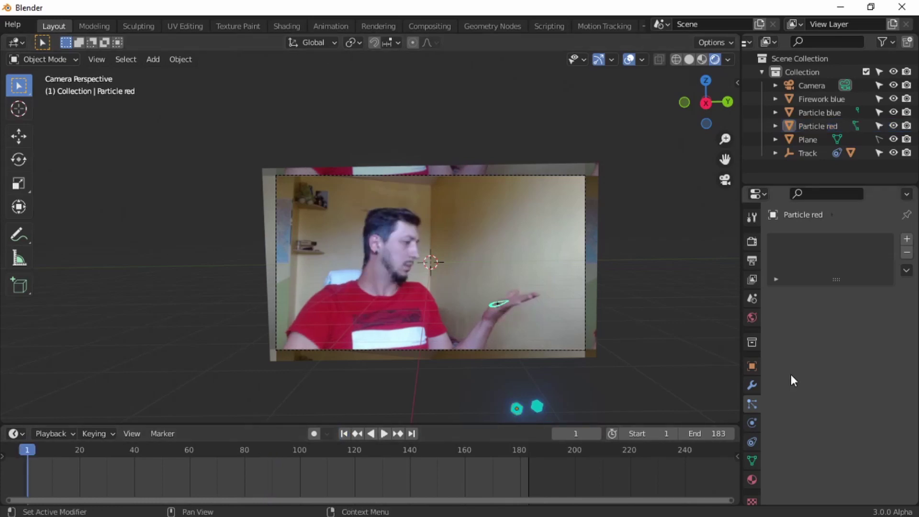
left_click(757, 483)
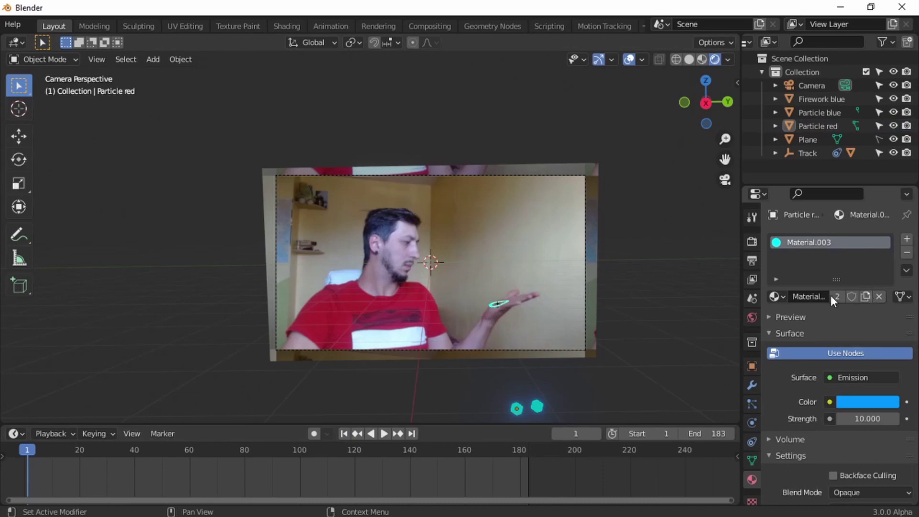
left_click(866, 296)
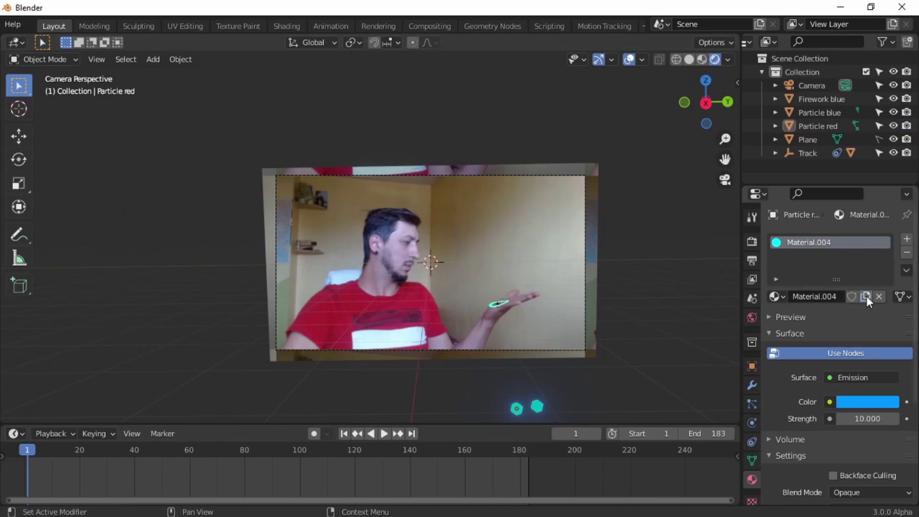
left_click(856, 405)
left_click_drag(849, 211, 820, 307)
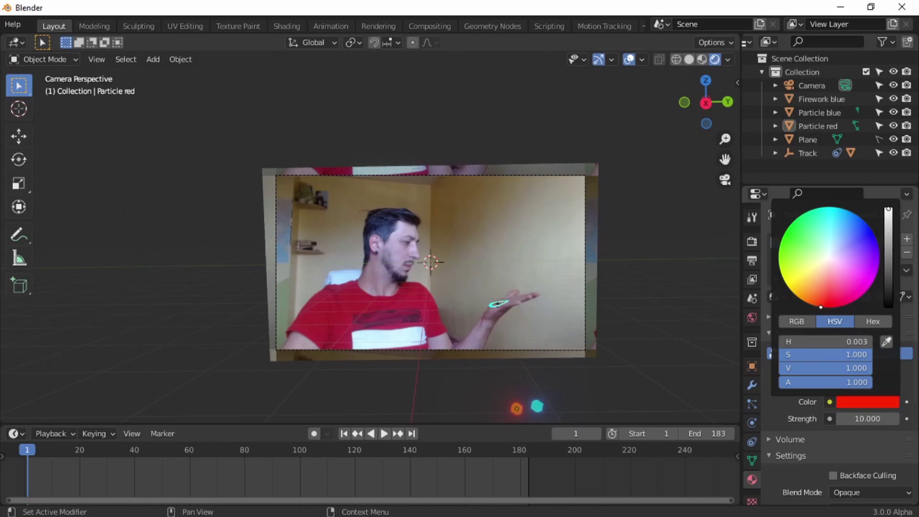
left_click(829, 100)
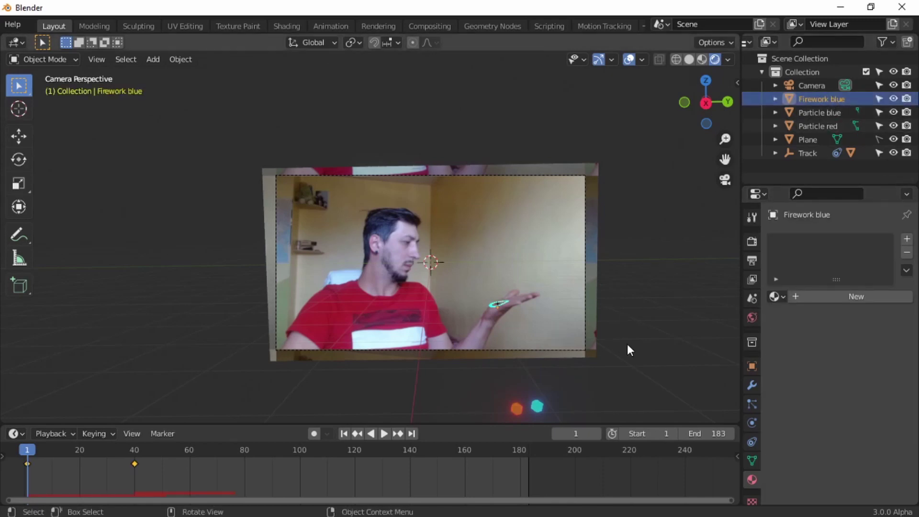
Step: Duplicate Firework blue in place and rename the copy from Firework blue.001 to Firework red
key("shift+d")
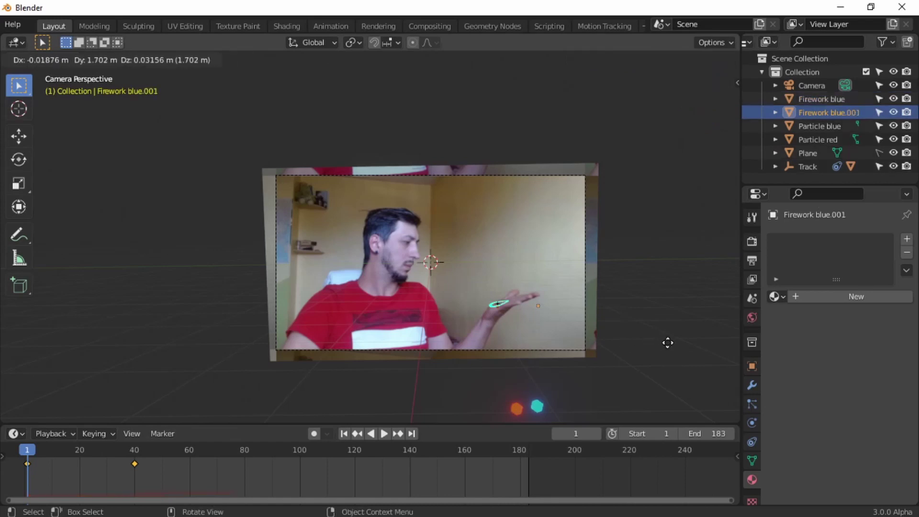
right_click(627, 343)
left_click(860, 113)
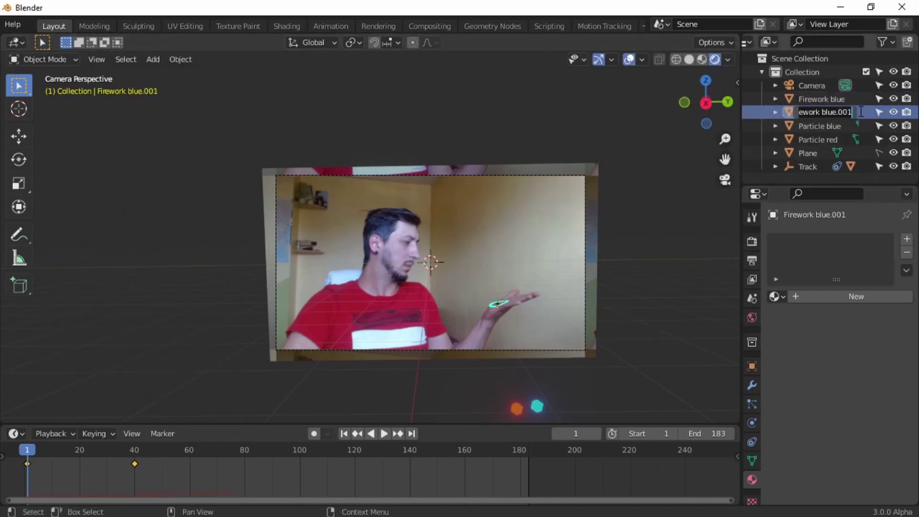
double_click(859, 111)
key("Left")
key("Left")
key("Left")
key("Left")
key("Left")
key("Left")
key("Left")
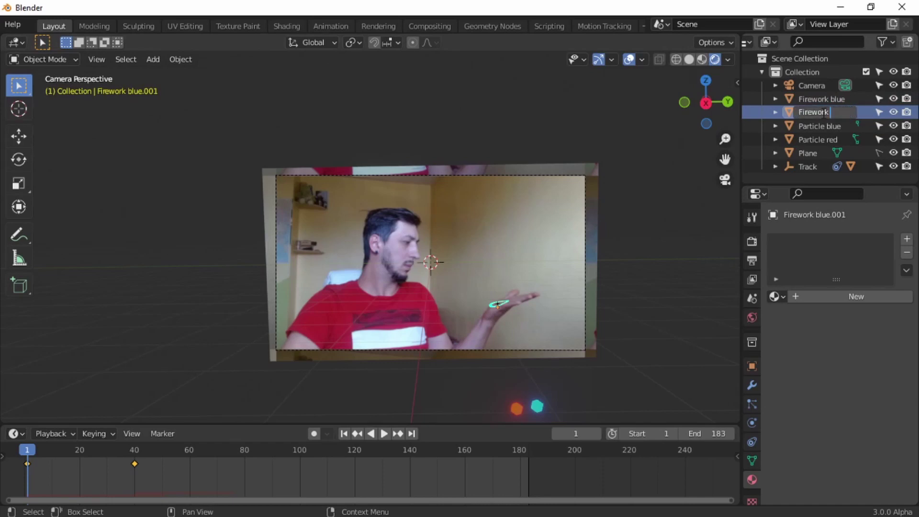
type("red")
key("Return")
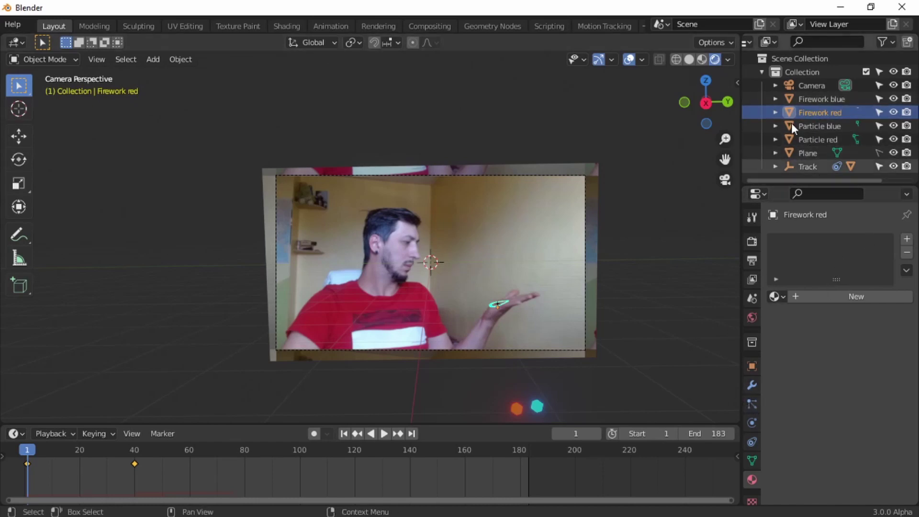
Step: Shift Firework red's location keyframes 20 frames later so they start at frame 21
left_click(753, 367)
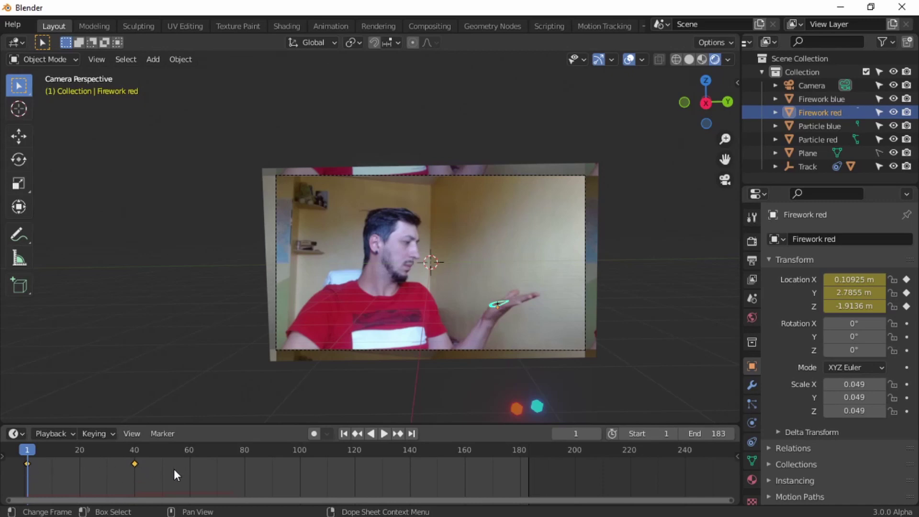
key("g")
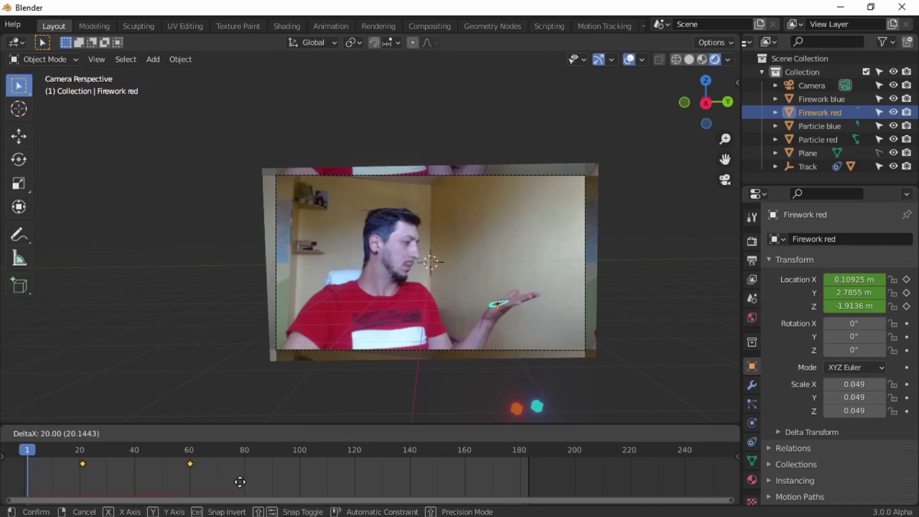
left_click(240, 482)
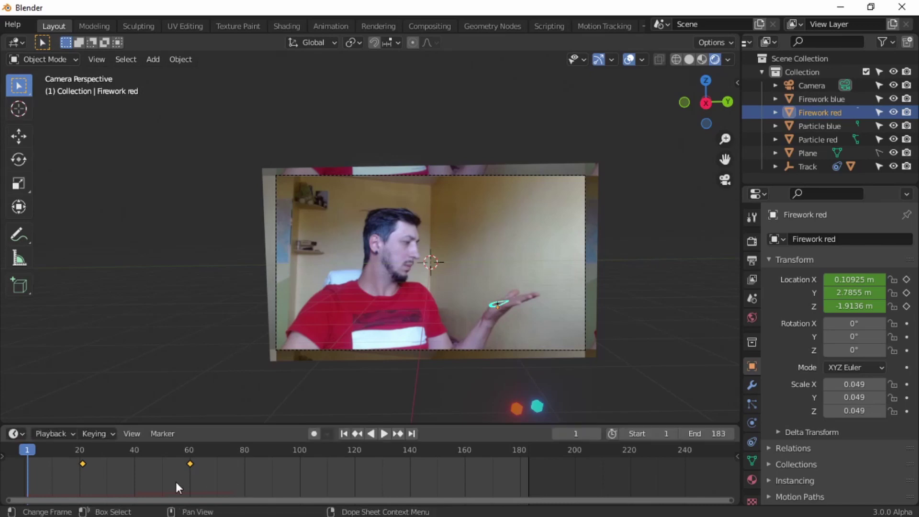
left_click(84, 449)
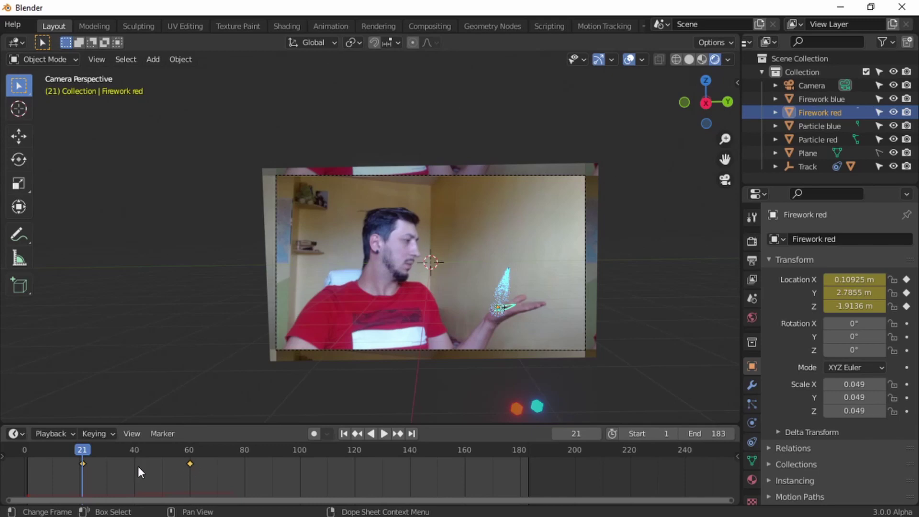
Step: Delete Firework red's location keyframe at frame 60
left_click(191, 458)
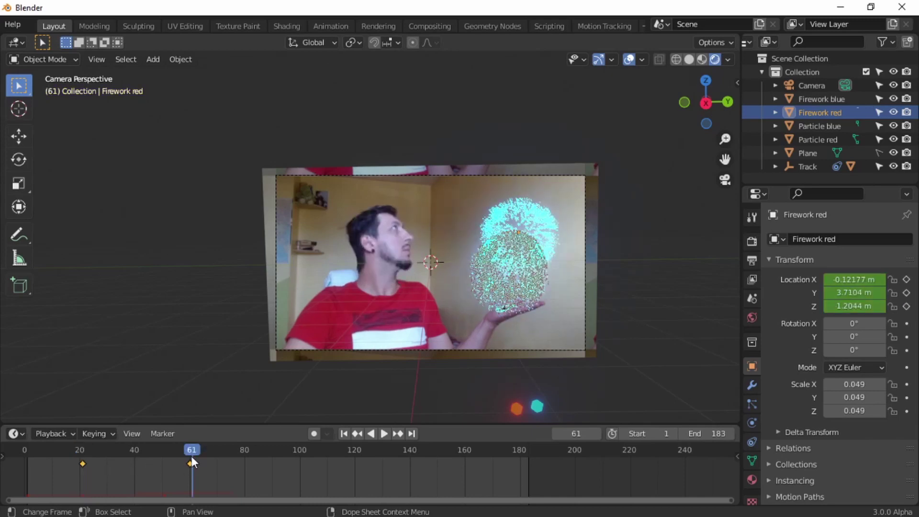
key("Left")
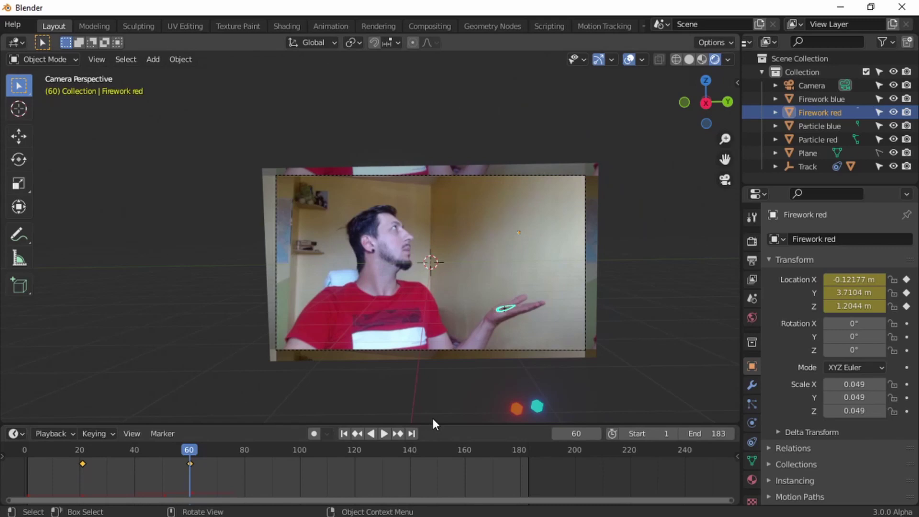
key("Left")
key("Left")
key("Left")
key("Left")
key("Left")
key("Left")
key("Left")
key("Left")
key("Left")
key("Left")
key("Left")
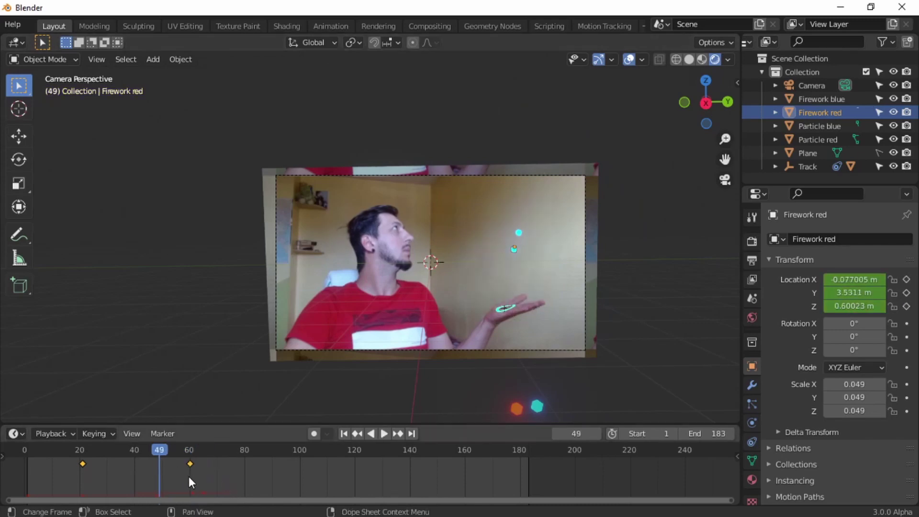
key("Right")
key("Right")
key("Right")
key("Right")
left_click(194, 463)
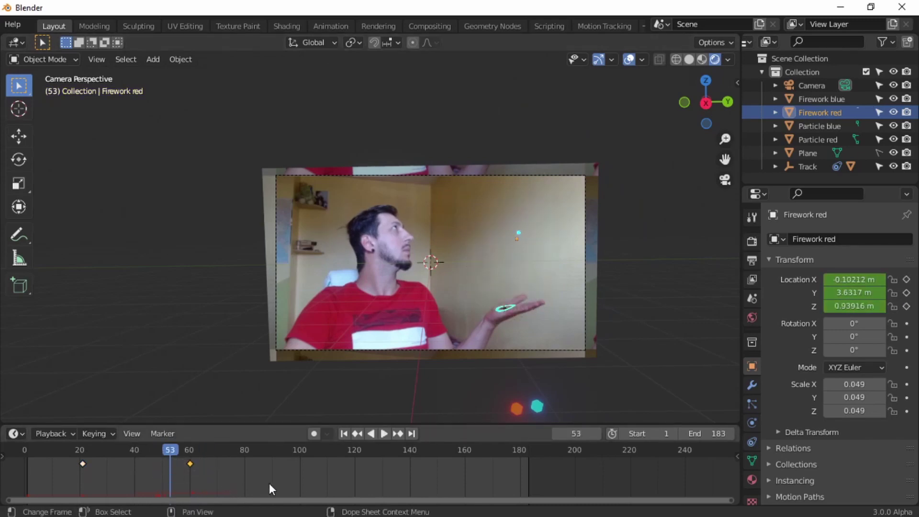
key("x")
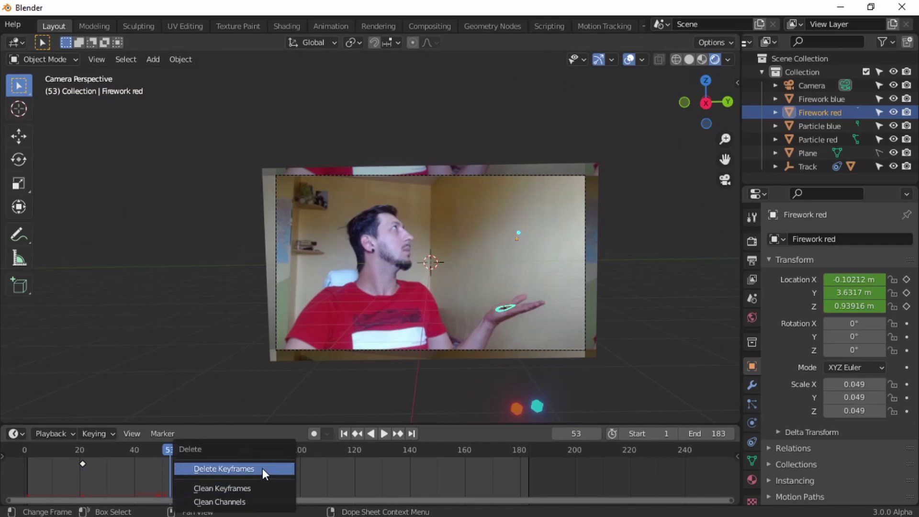
left_click(263, 467)
Step: Preview playback, then at frame 61 move Firework red higher up the wall
left_click_drag(171, 449, 82, 453)
key("space")
key("space")
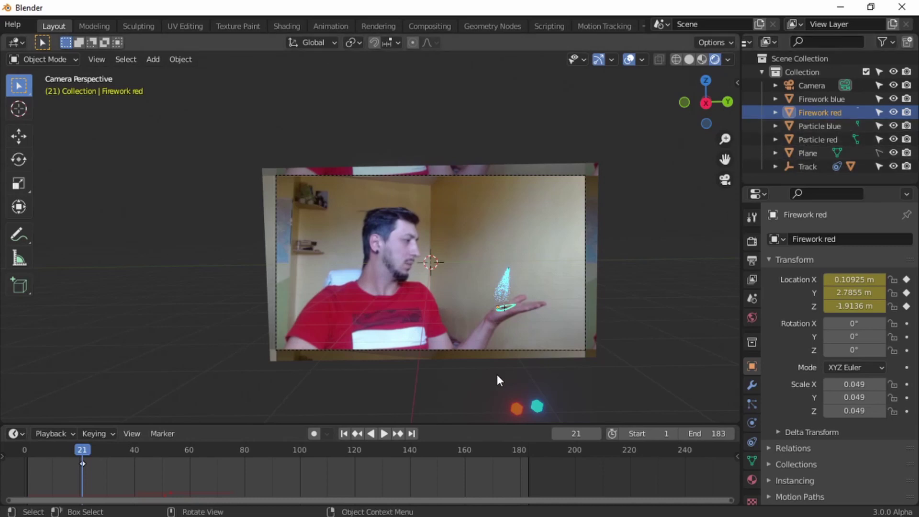
left_click(194, 449)
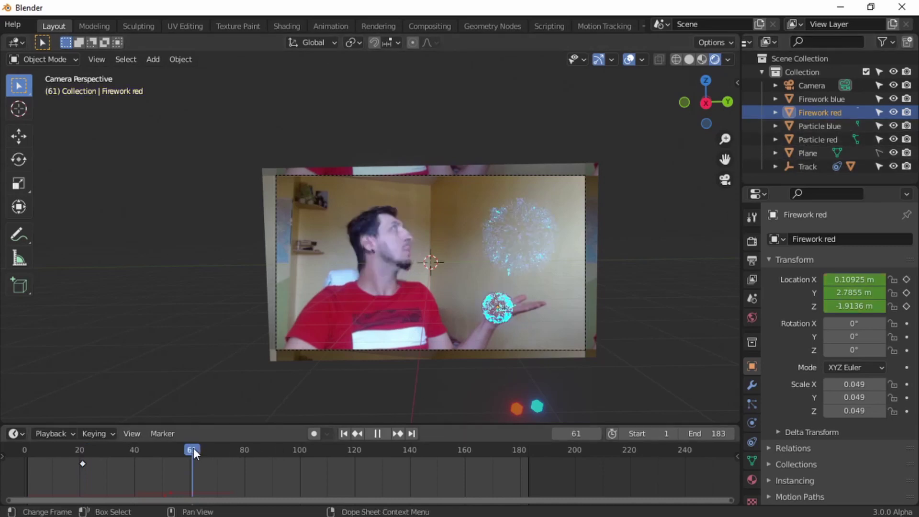
key("g")
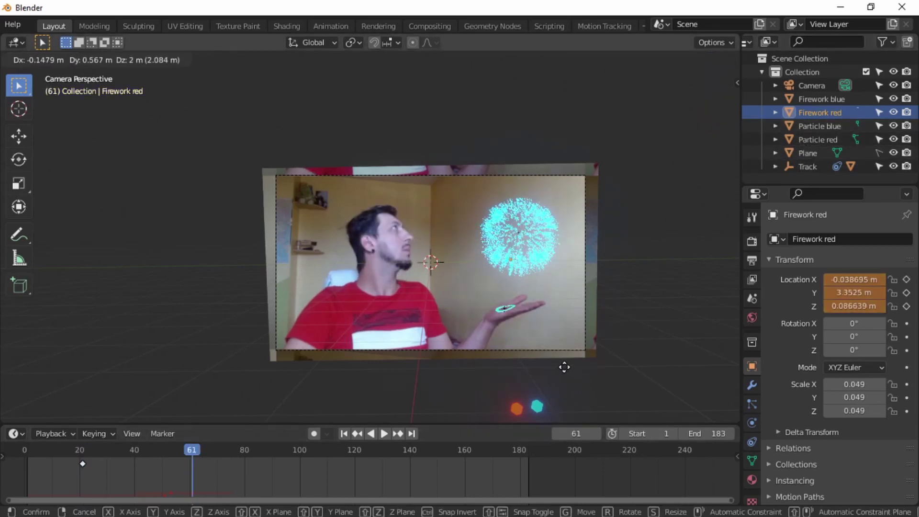
left_click(526, 349)
Step: Keyframe Firework red's X, Y and Z location at frame 61
left_click(907, 281)
left_click(907, 292)
left_click(907, 306)
left_click(751, 404)
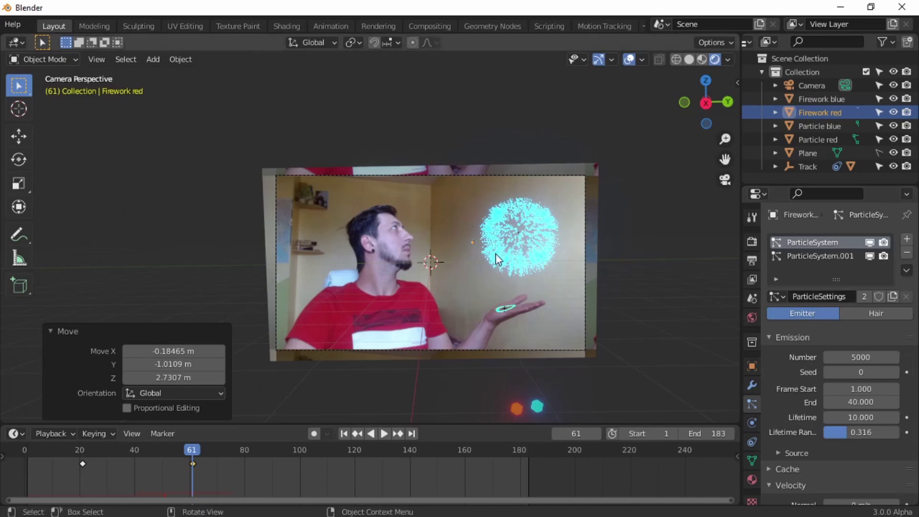
Step: Make the first particle system's settings a separate copy and set its Instance Object to Particle red
left_click(892, 296)
scroll(829, 321, "down", 12)
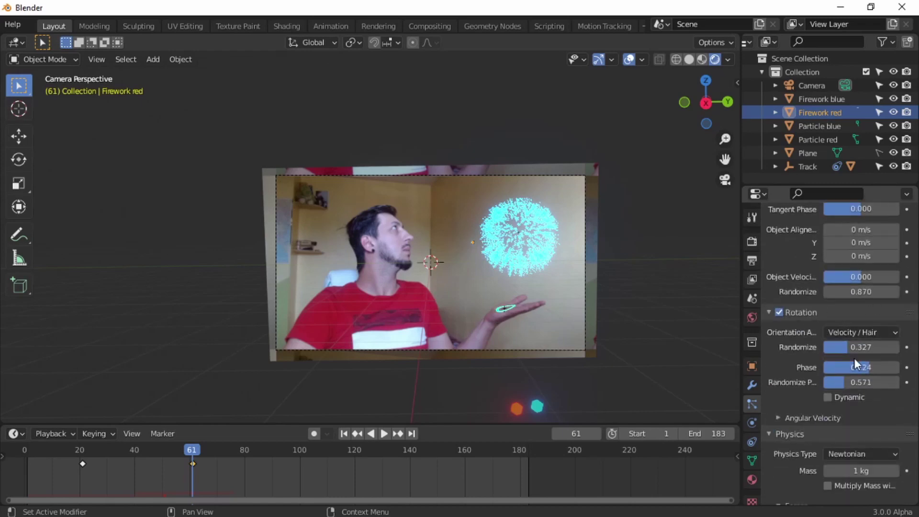
scroll(866, 367, "down", 15)
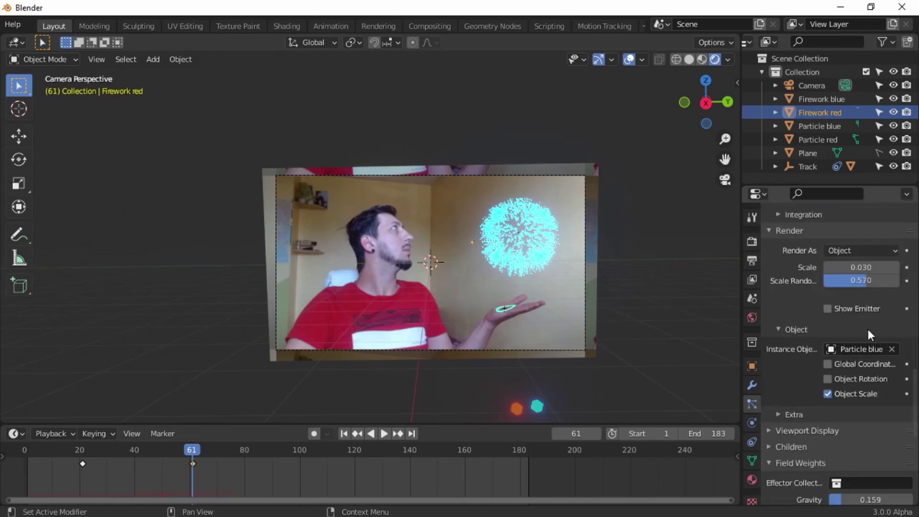
left_click(865, 348)
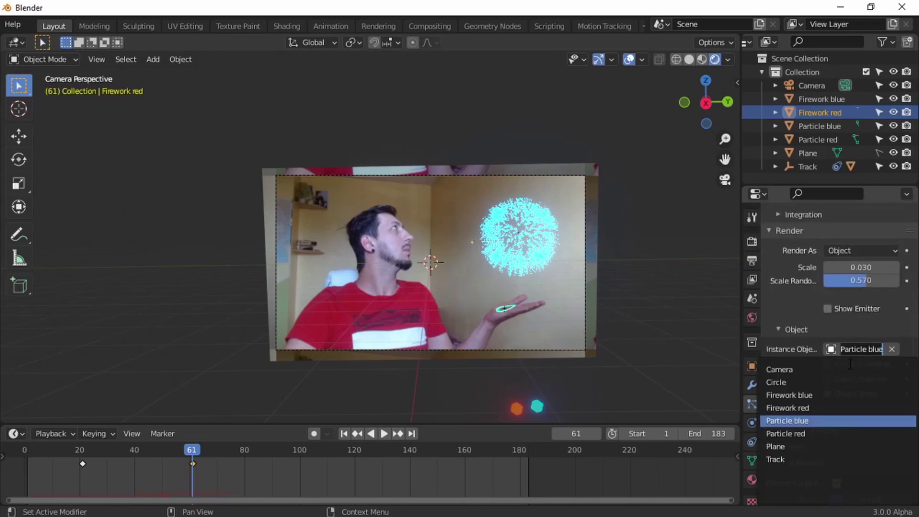
left_click(813, 432)
scroll(840, 433, "up", 15)
scroll(845, 428, "up", 10)
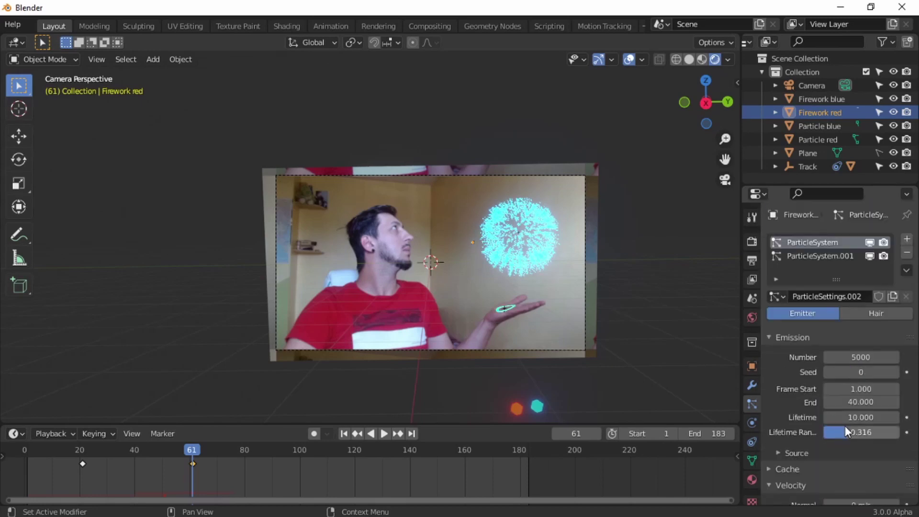
Step: Do the same for the second particle system, instancing Particle red, then play from frame 1
left_click(834, 255)
left_click(893, 296)
scroll(860, 338, "down", 4)
scroll(858, 340, "down", 20)
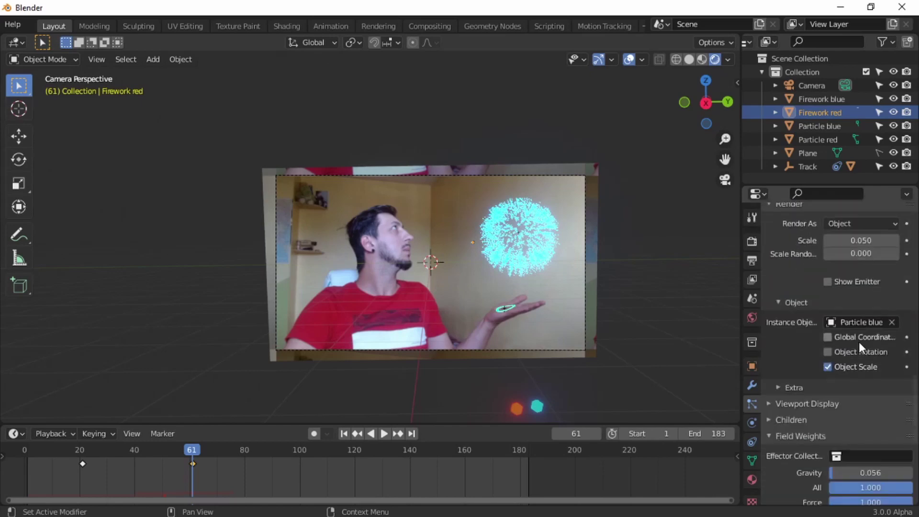
left_click(869, 321)
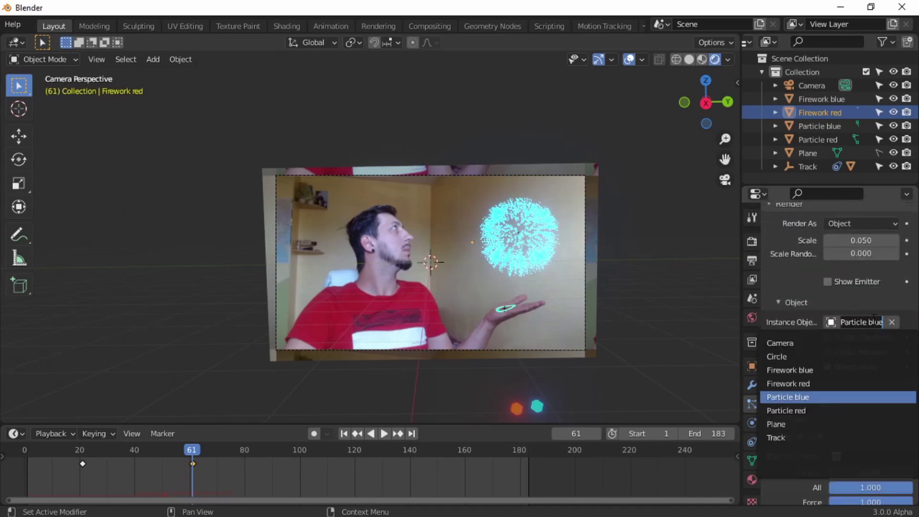
left_click(808, 411)
left_click(345, 433)
key("space")
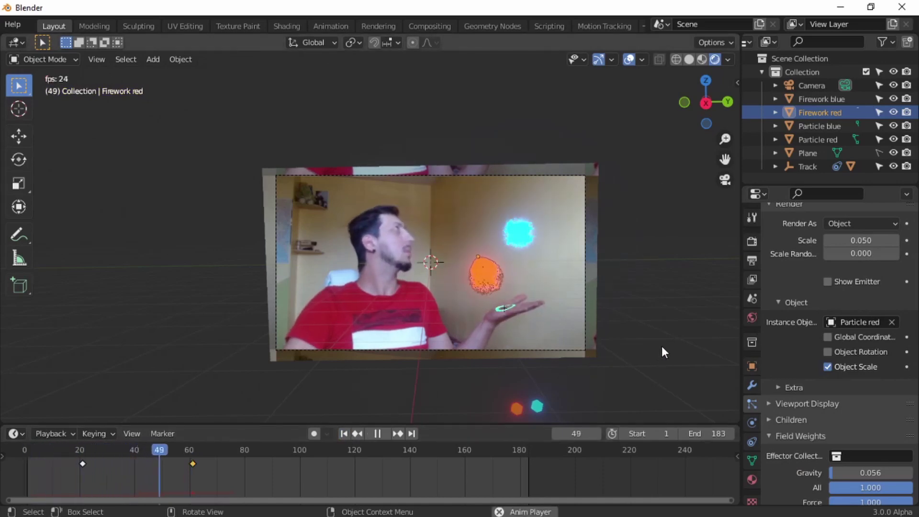
Step: Set the first particle system of Firework red to emit from frame 21 to 60
key("space")
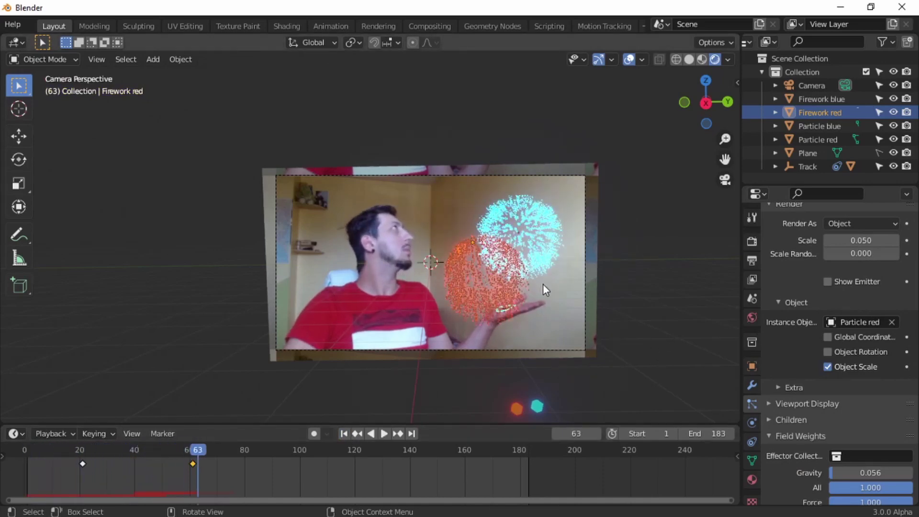
scroll(811, 343, "up", 15)
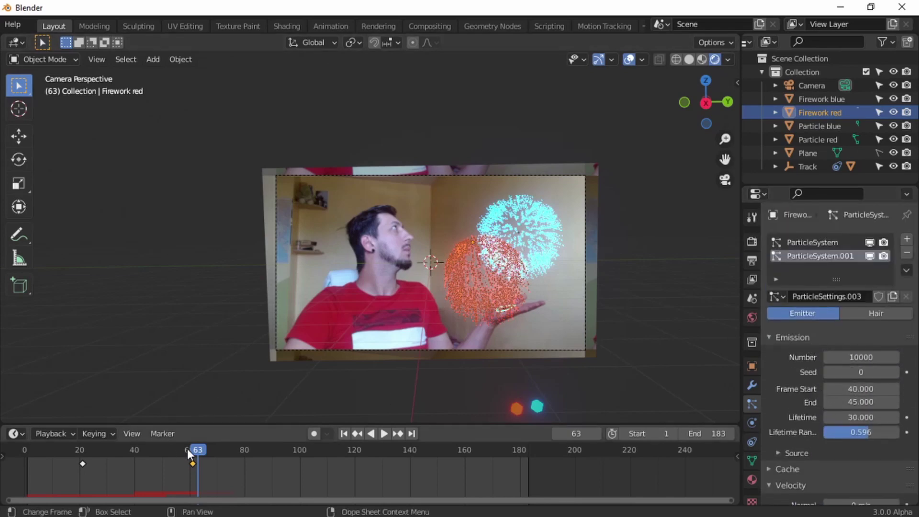
left_click_drag(190, 449, 82, 458)
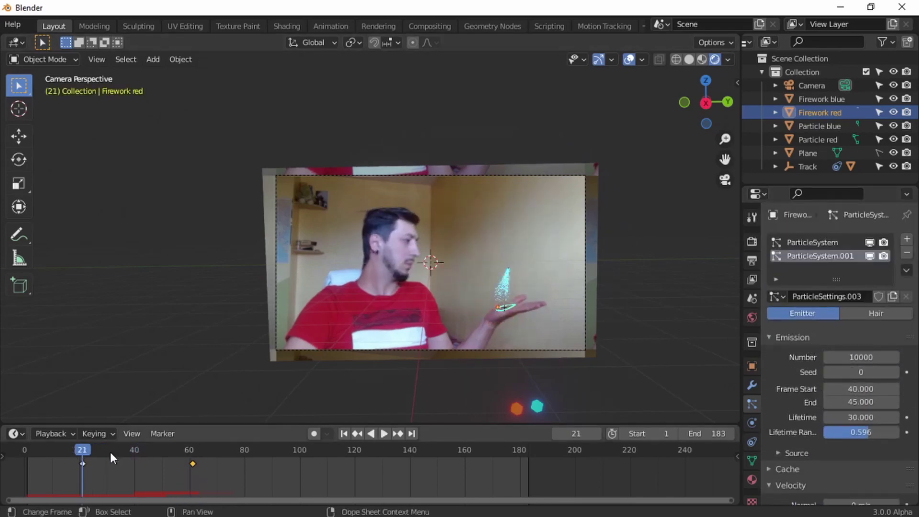
left_click(835, 244)
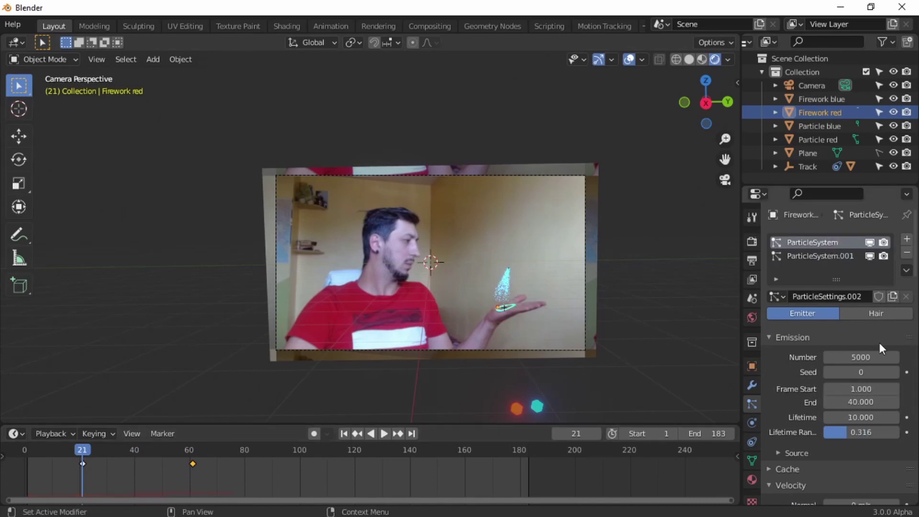
left_click(873, 388)
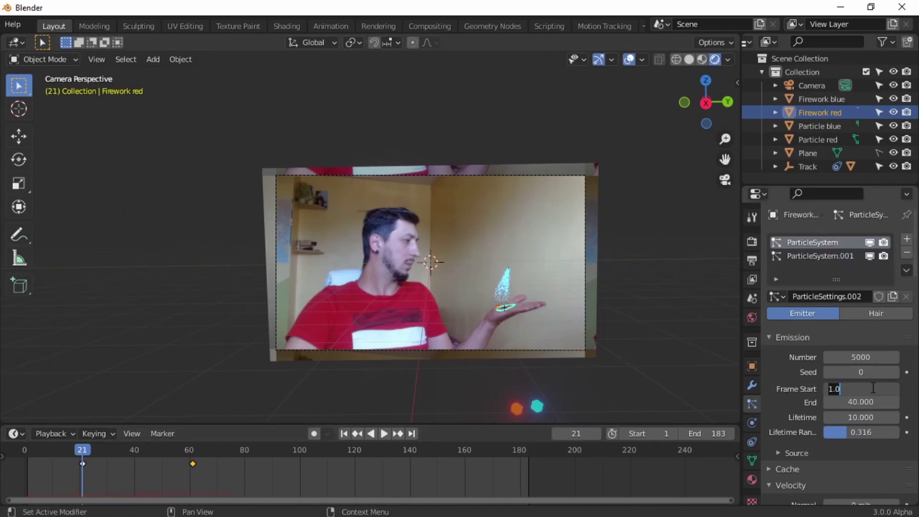
type("21")
key("Return")
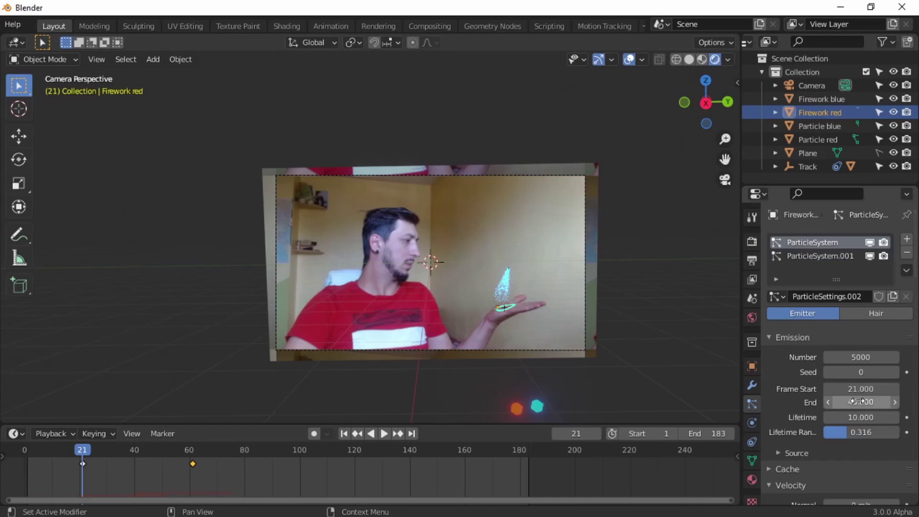
left_click(858, 401)
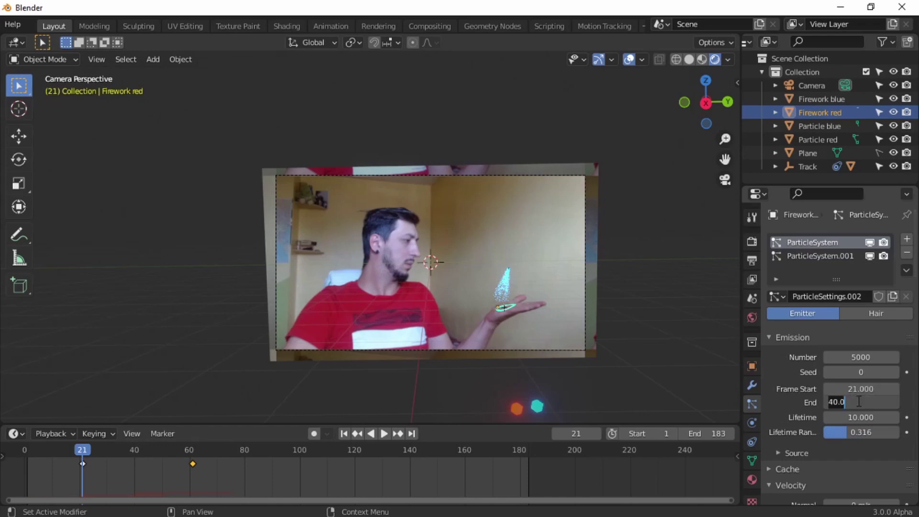
type("60")
key("Return")
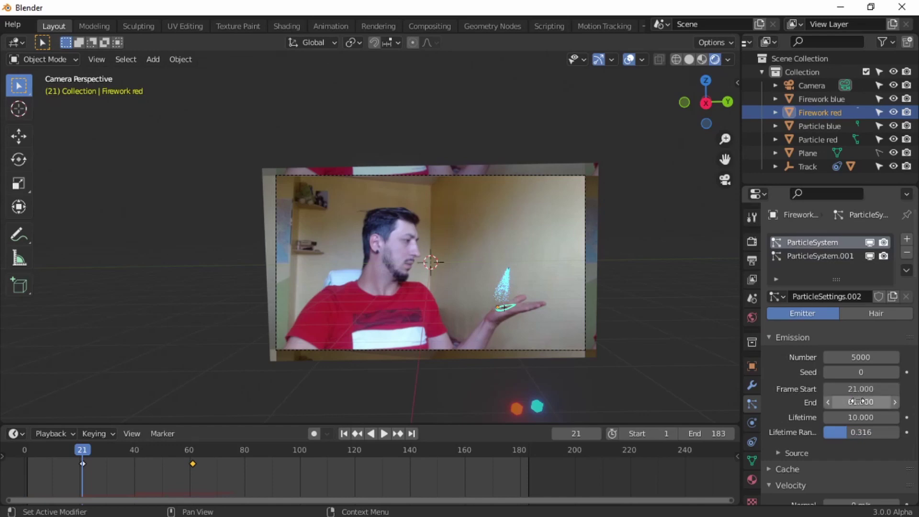
Step: Set the second particle system to emit from frame 61 to 66
left_click(819, 258)
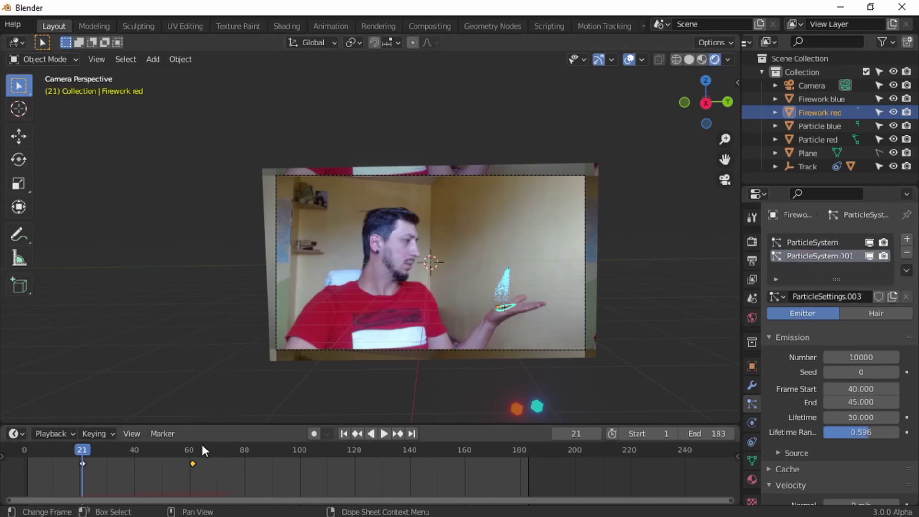
left_click(187, 450)
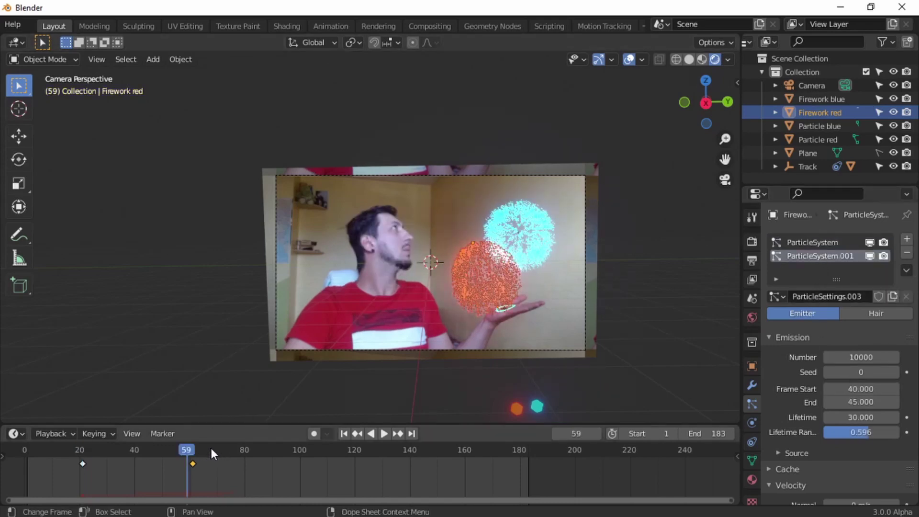
key("Right")
key("Right")
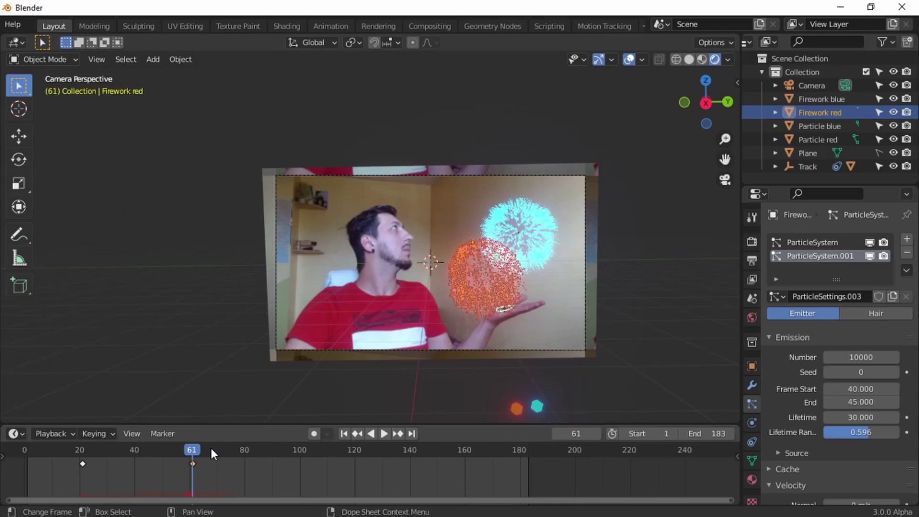
left_click(872, 391)
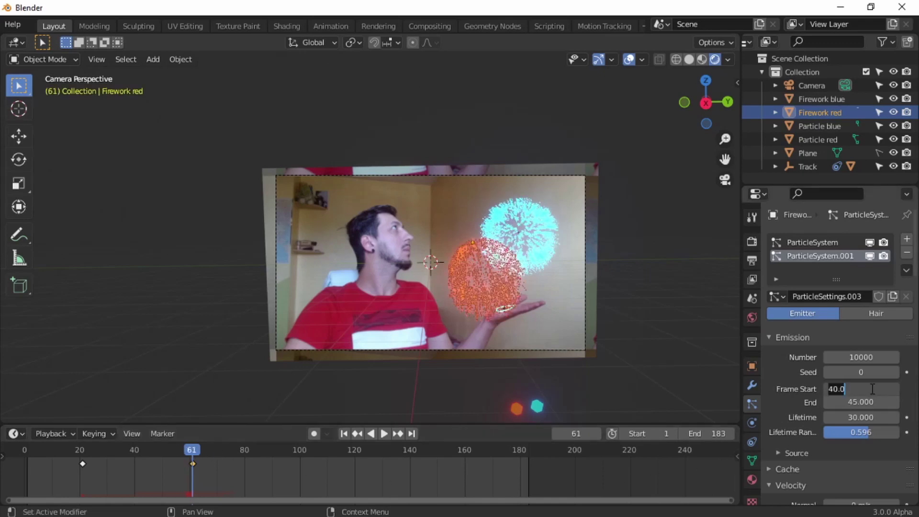
type("61")
key("Return")
left_click(876, 401)
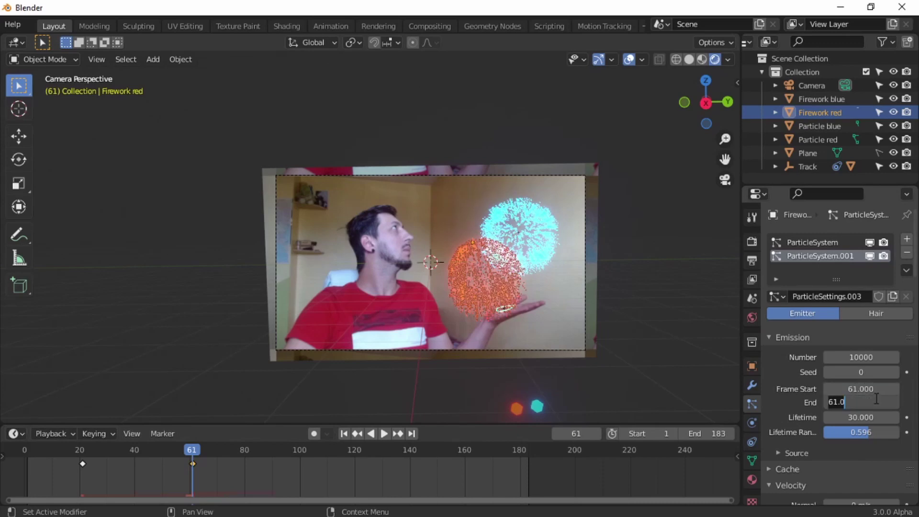
type("66")
key("Return")
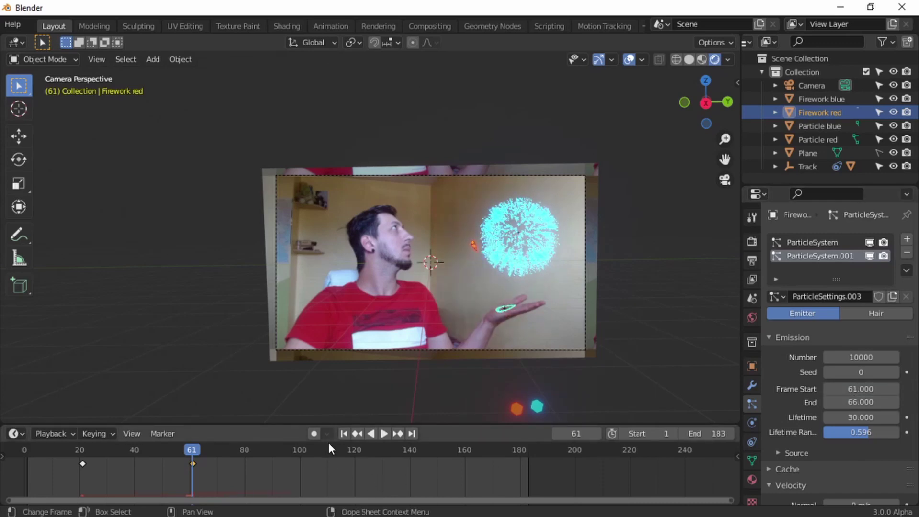
left_click(344, 434)
key("space")
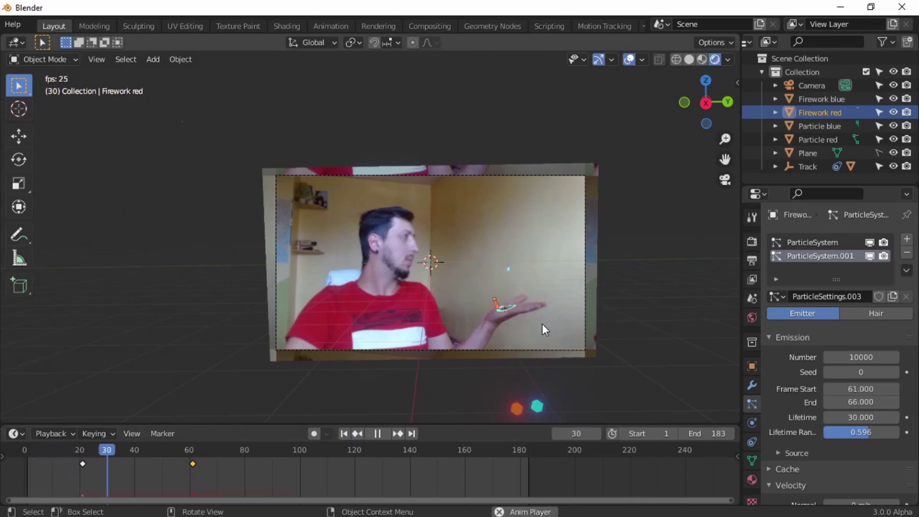
key("space")
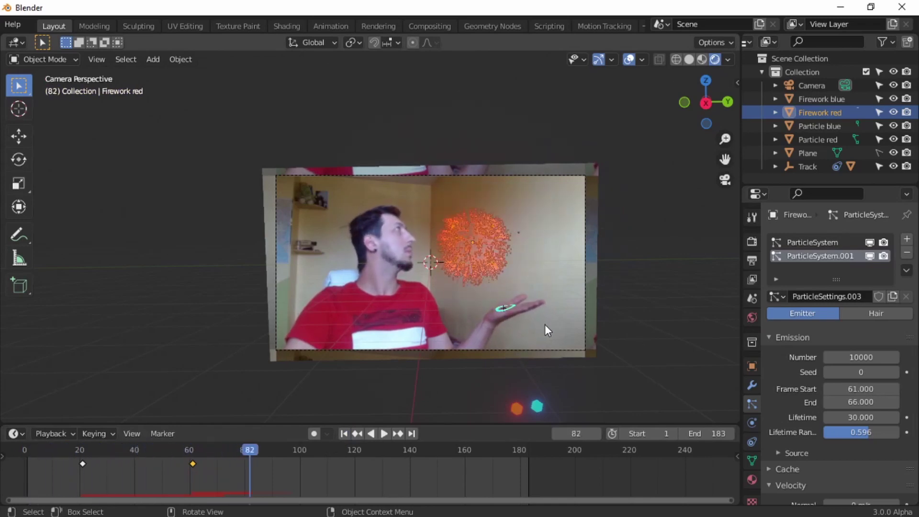
scroll(541, 323, "up", 3)
scroll(576, 326, "down", 1)
key("Right")
key("Right")
key("Right")
key("Right")
key("Right")
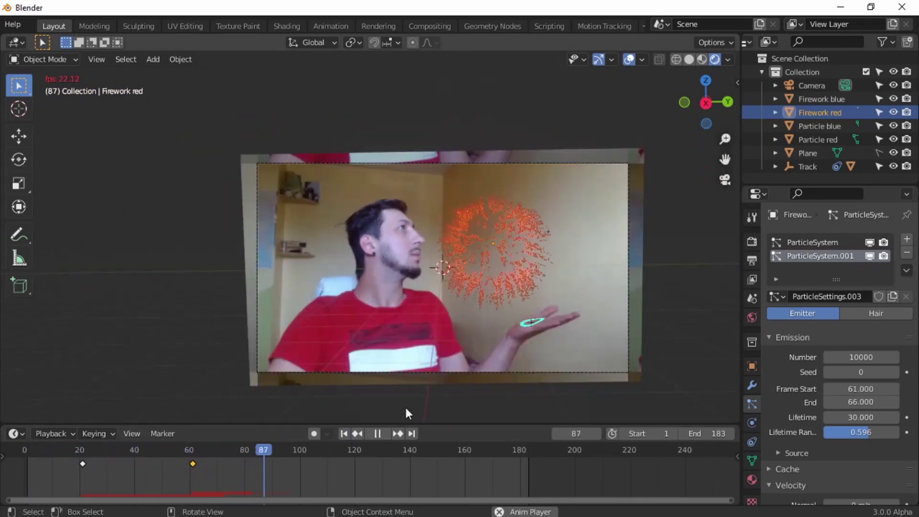
left_click(344, 434)
key("space")
key("space")
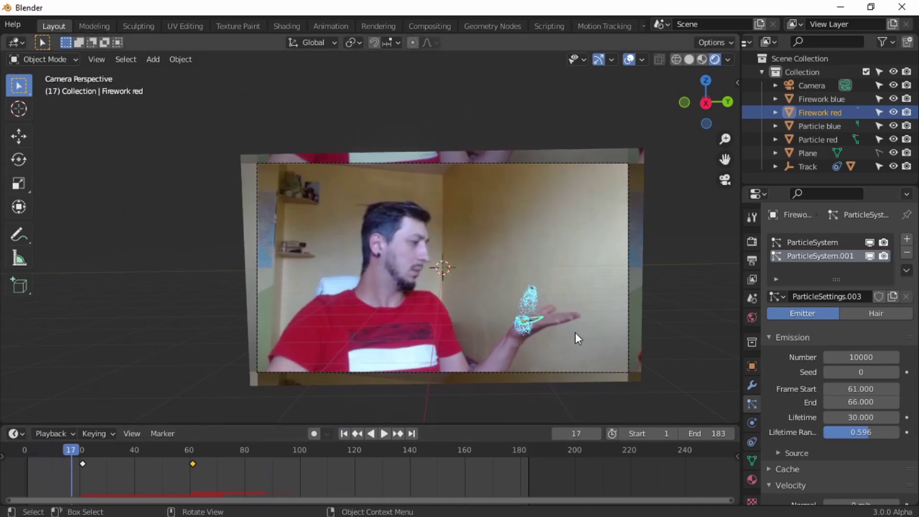
scroll(557, 327, "up", 3)
scroll(535, 260, "down", 8, "alt")
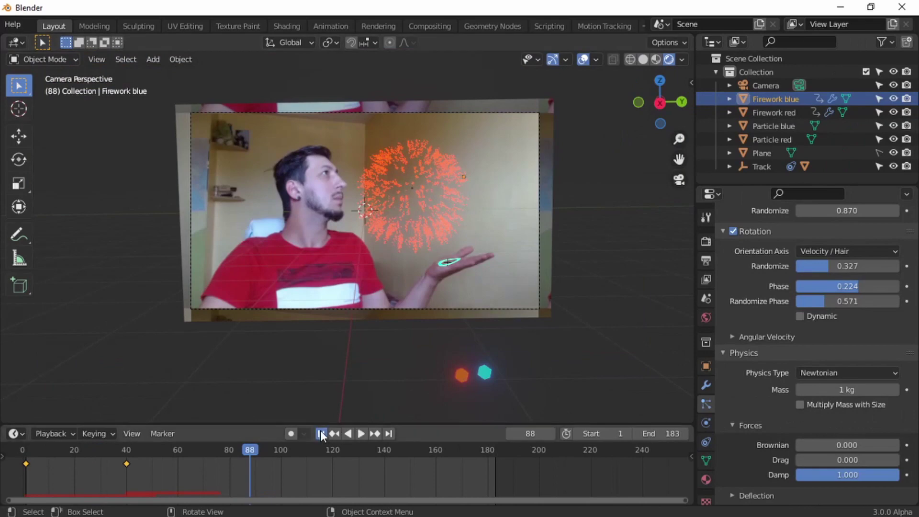
left_click(321, 433)
key("space")
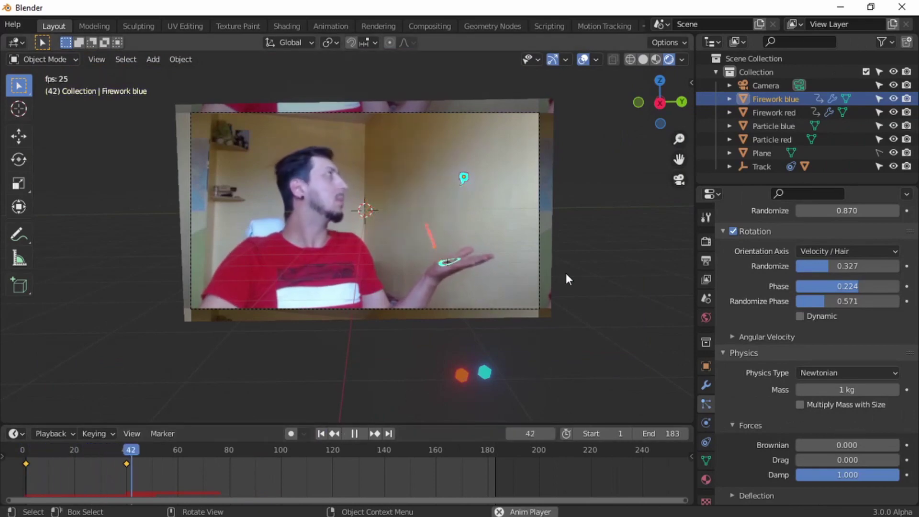
key("space")
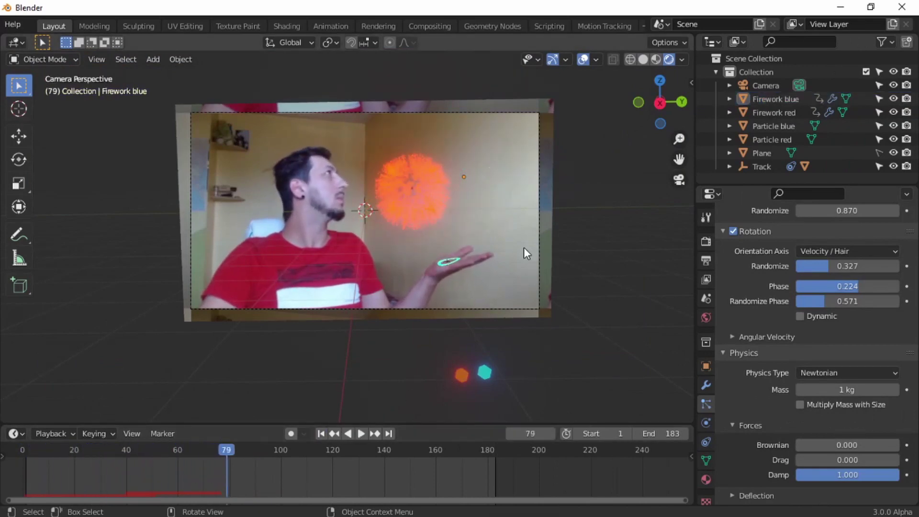
scroll(475, 237, "up", 3)
scroll(450, 231, "down", 2)
scroll(555, 343, "down", 2)
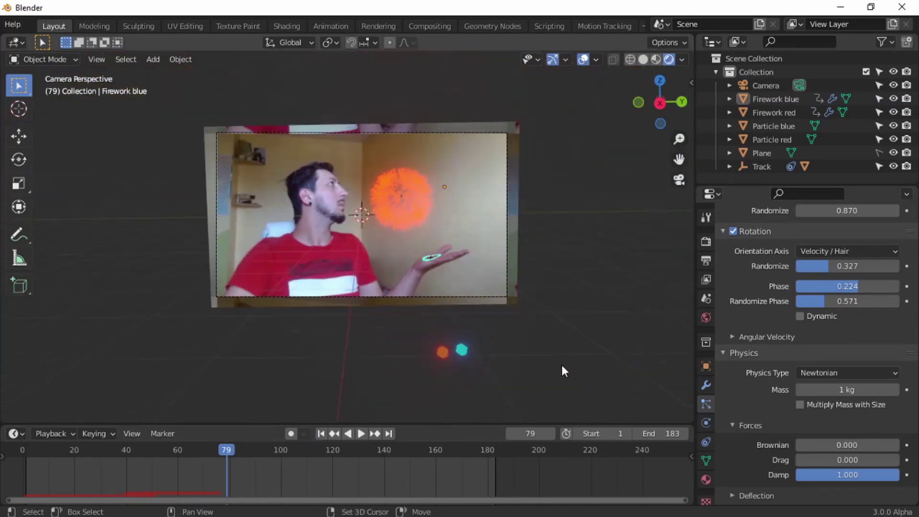
middle_click_drag(559, 332, 590, 316, "shift")
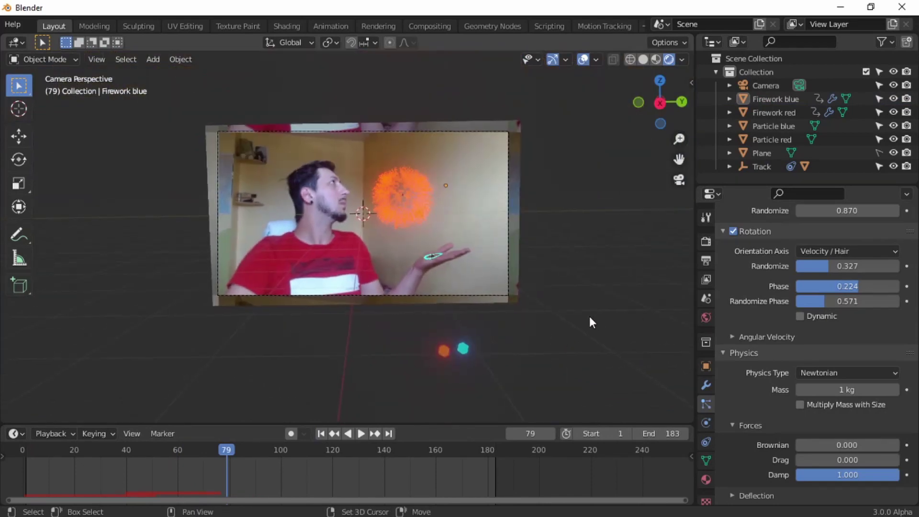
left_click(442, 351)
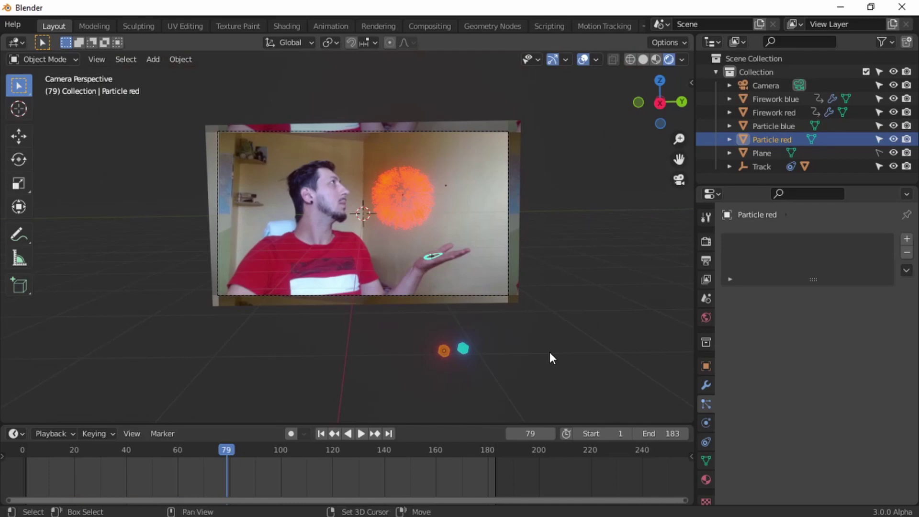
Step: Duplicate Particle red, place the copy to the left, and rename it Particle yellow
key("shift+d")
left_click(526, 351)
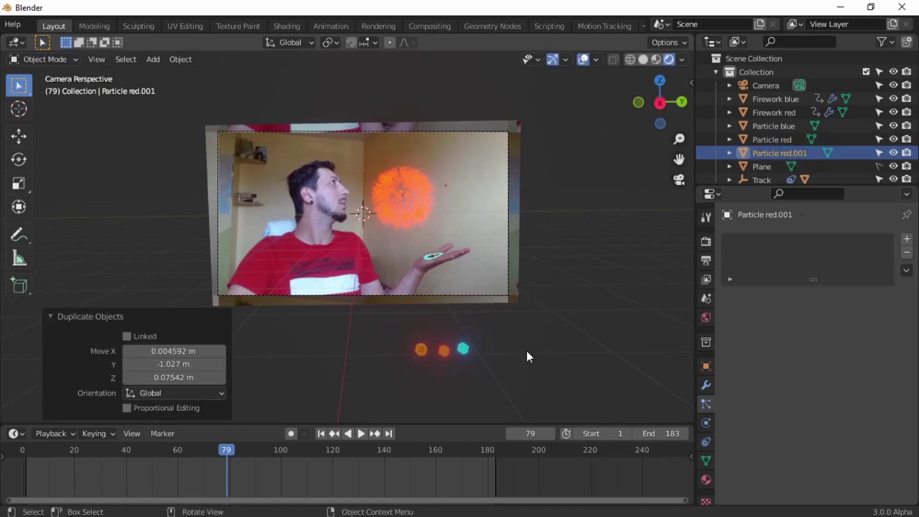
double_click(806, 152)
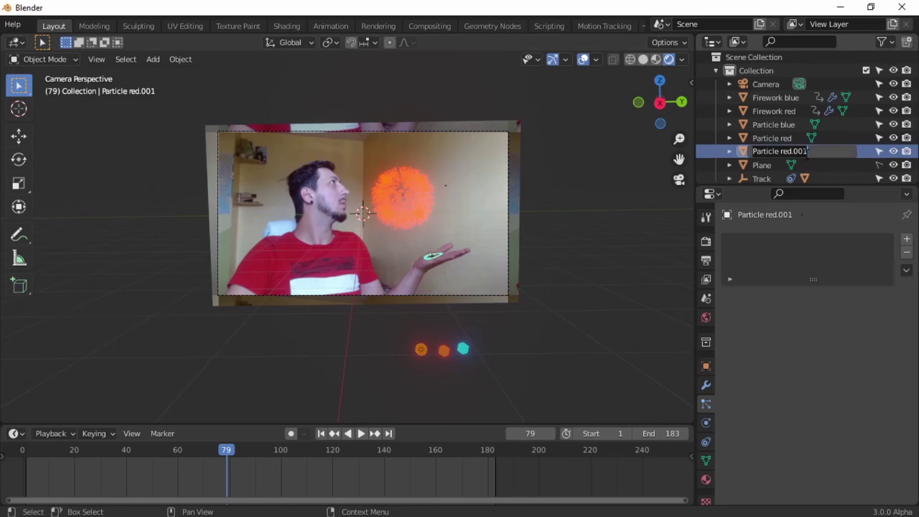
left_click(781, 152)
key("Delete")
key("Delete")
key("Delete")
key("Delete")
key("Delete")
key("Delete")
key("Delete")
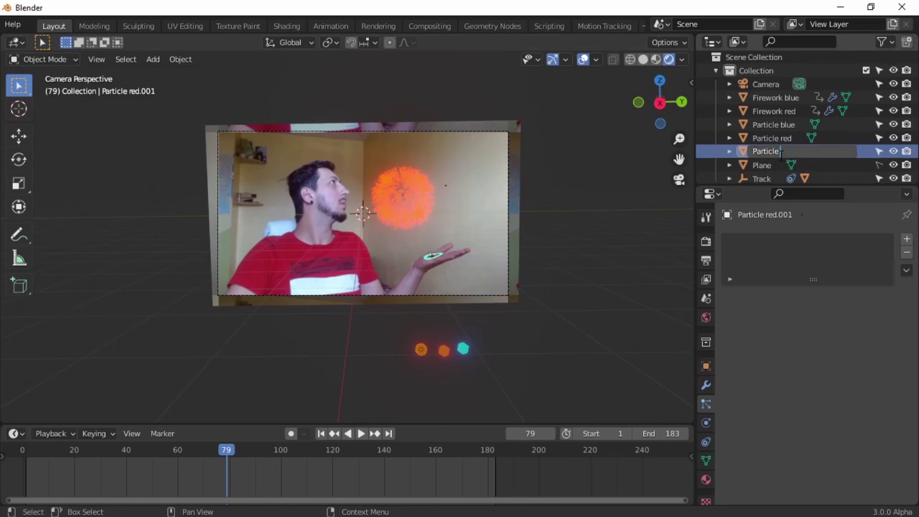
type("yellow")
key("Return")
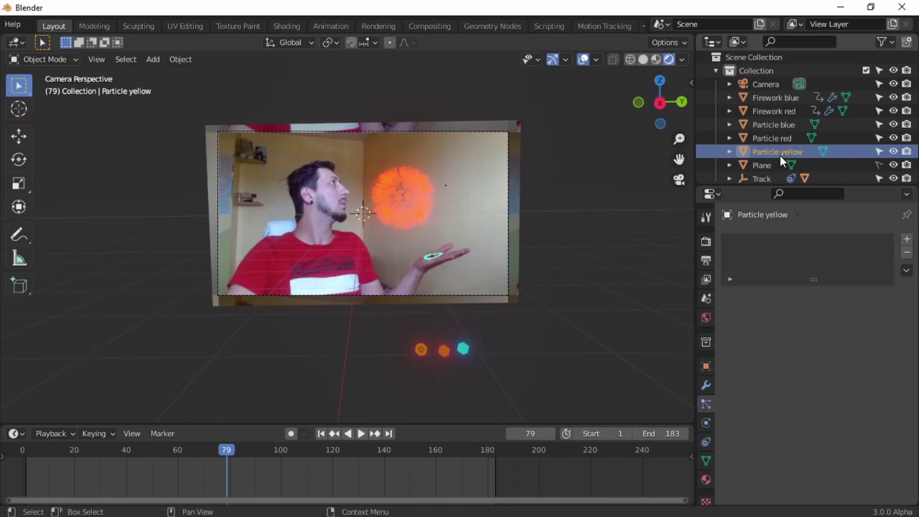
Step: Duplicate Firework red in place and rename the copy Firework Yellow
left_click(782, 110)
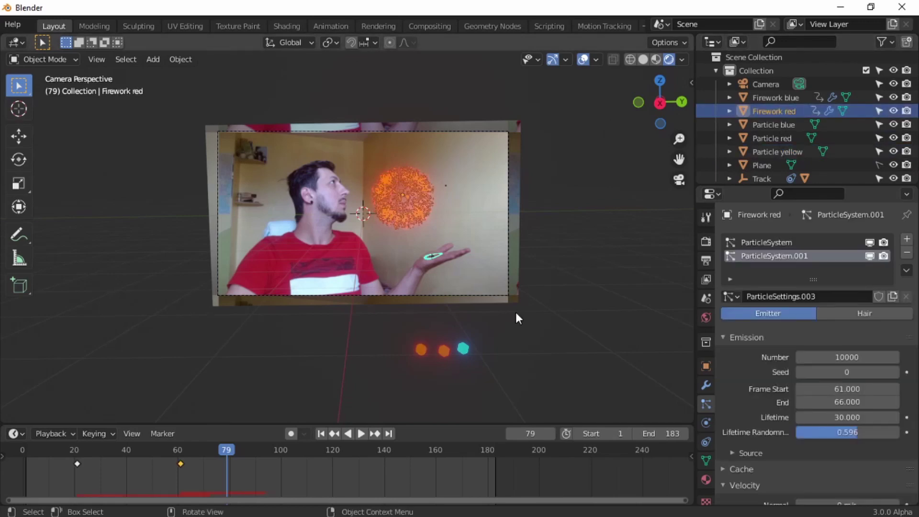
left_click(321, 434)
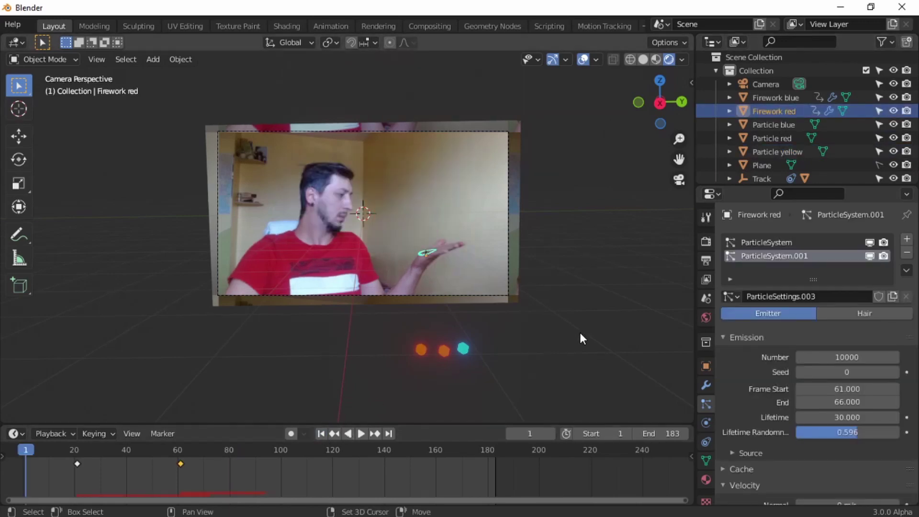
key("shift+d")
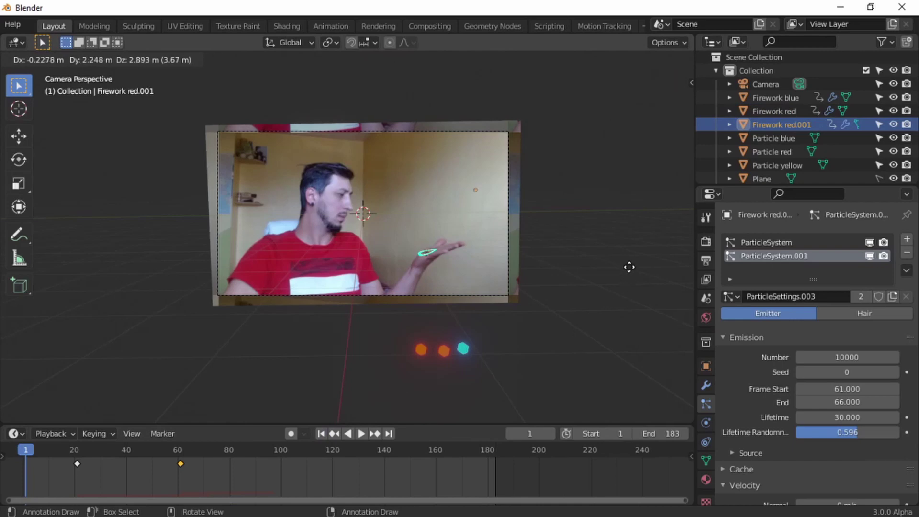
right_click(629, 266)
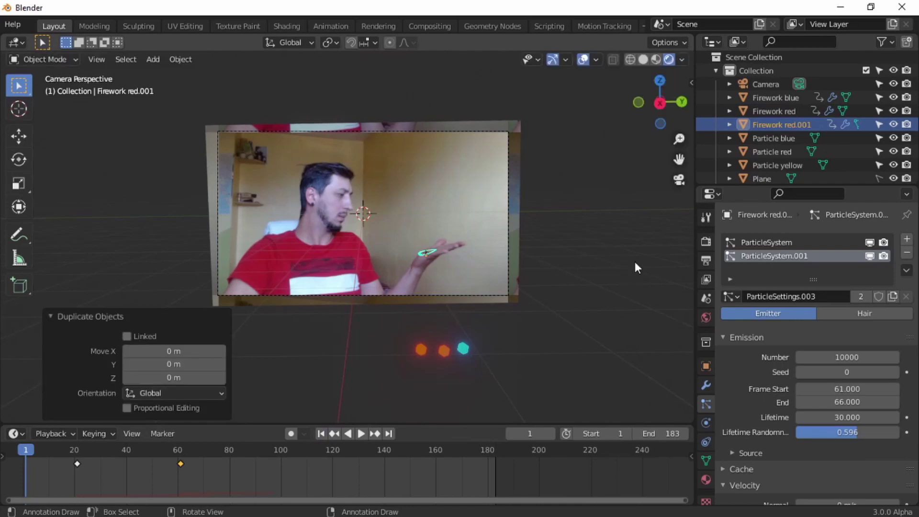
scroll(811, 124, "down", 1)
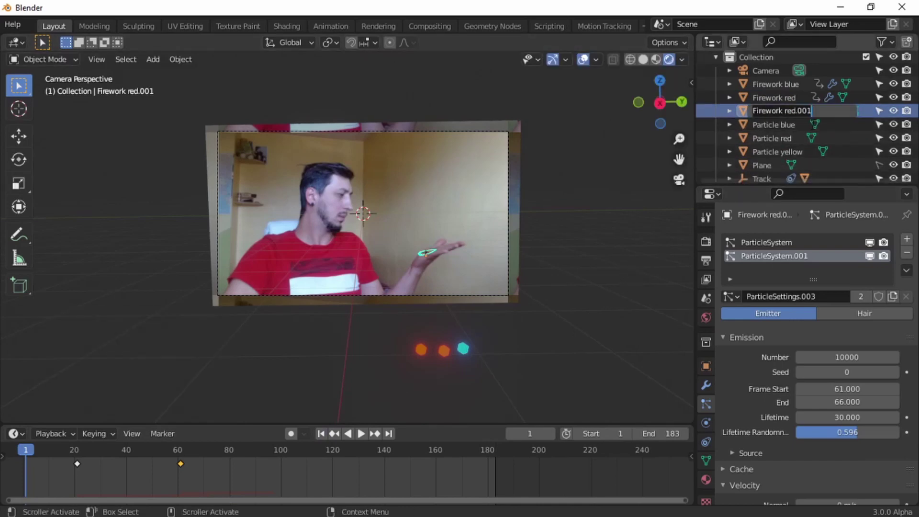
double_click(813, 111)
left_click(785, 111)
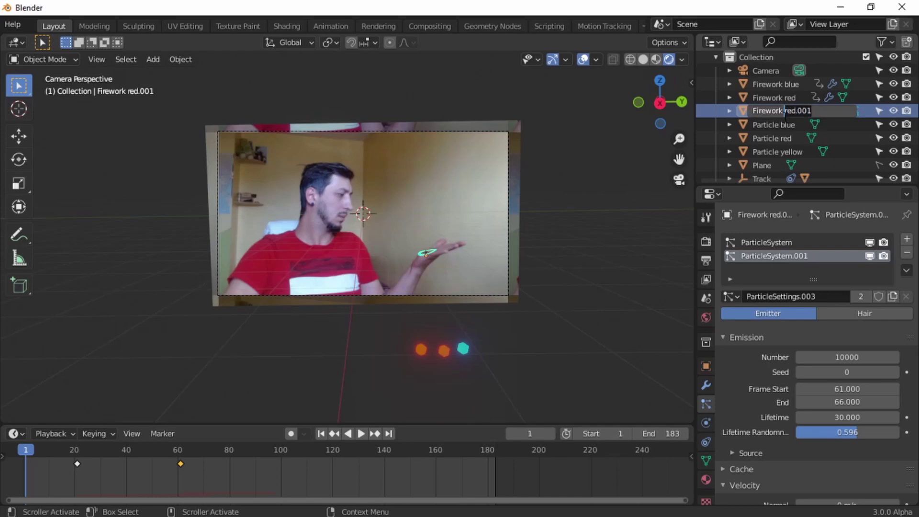
key("Delete")
key("Delete")
key("Delete")
key("Delete")
key("Delete")
key("Delete")
key("Delete")
type("Yellow")
key("Return")
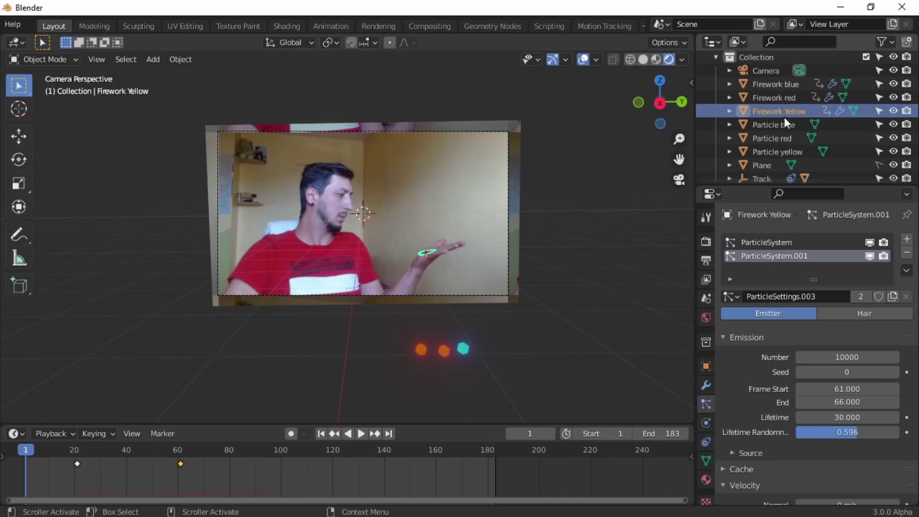
Step: Give Particle yellow its own material copy with a yellow Emission colour
left_click(418, 352)
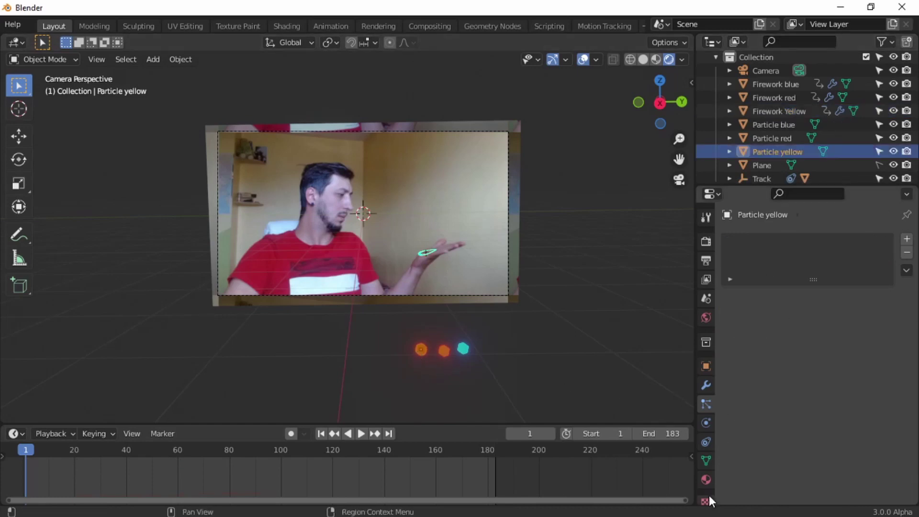
left_click(706, 479)
left_click(866, 296)
left_click(830, 402)
left_click_drag(814, 342, 855, 341)
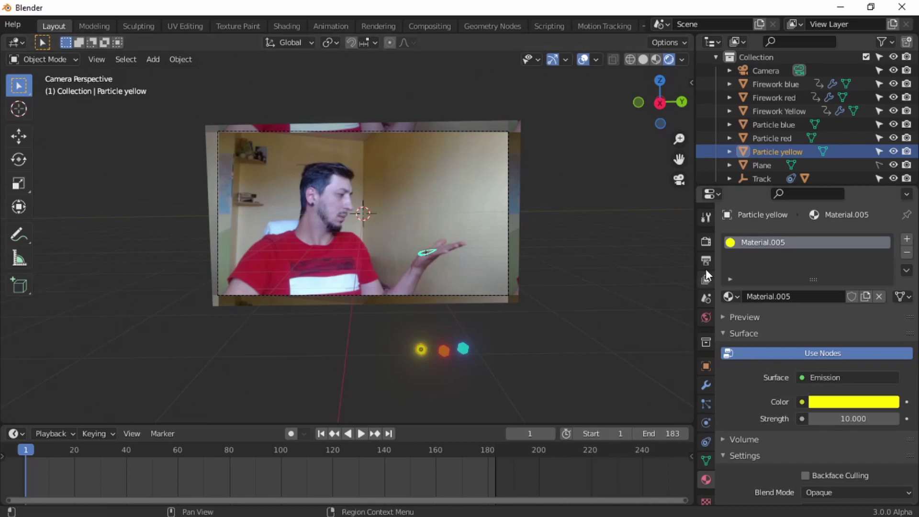
Step: Deselect the ball and play the animation to preview the yellow glow
left_click(706, 367)
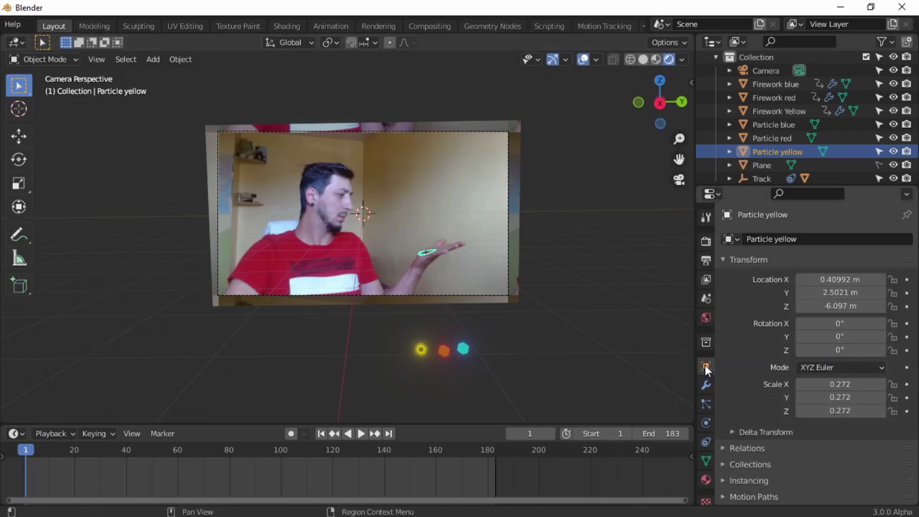
left_click(424, 349)
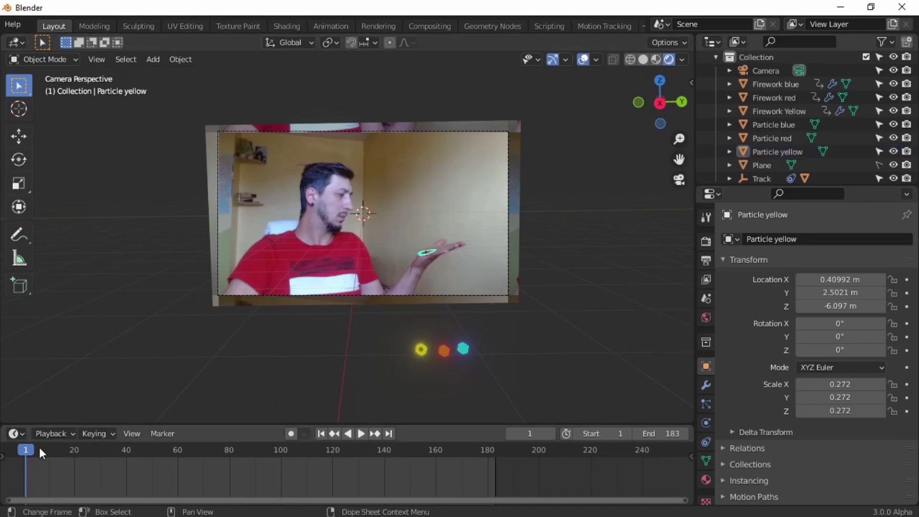
key("space")
left_click_drag(105, 446, 19, 452)
key("space")
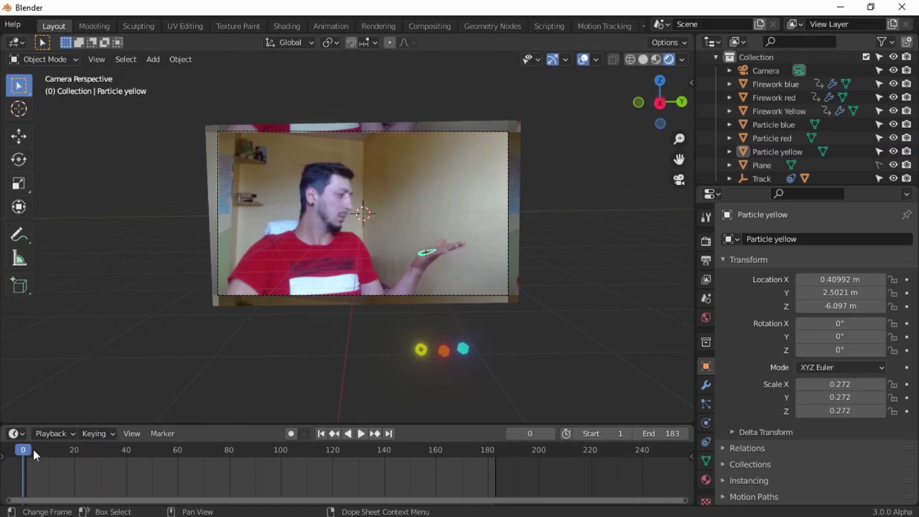
Step: For Firework Yellow, delete the frame-60 keyframe and shift the remaining keyframe 20 frames later
left_click(768, 113)
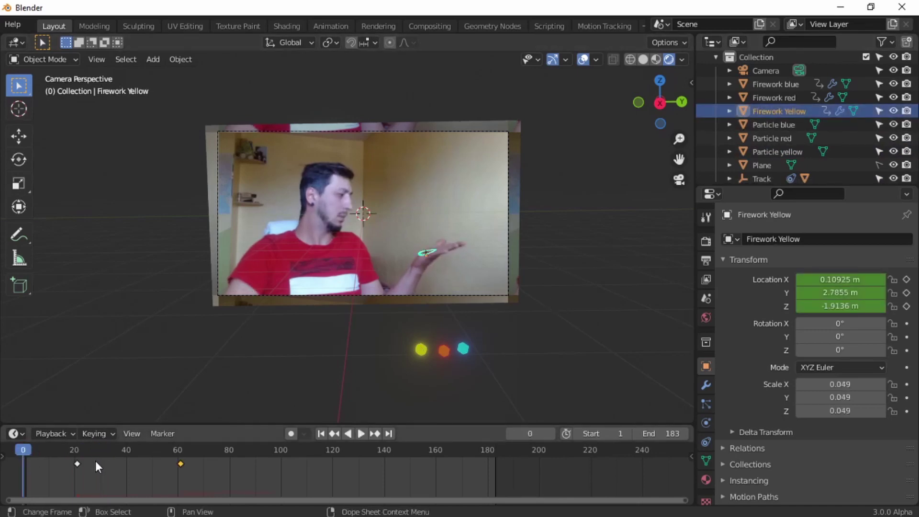
left_click_drag(171, 460, 157, 474)
right_click(227, 464)
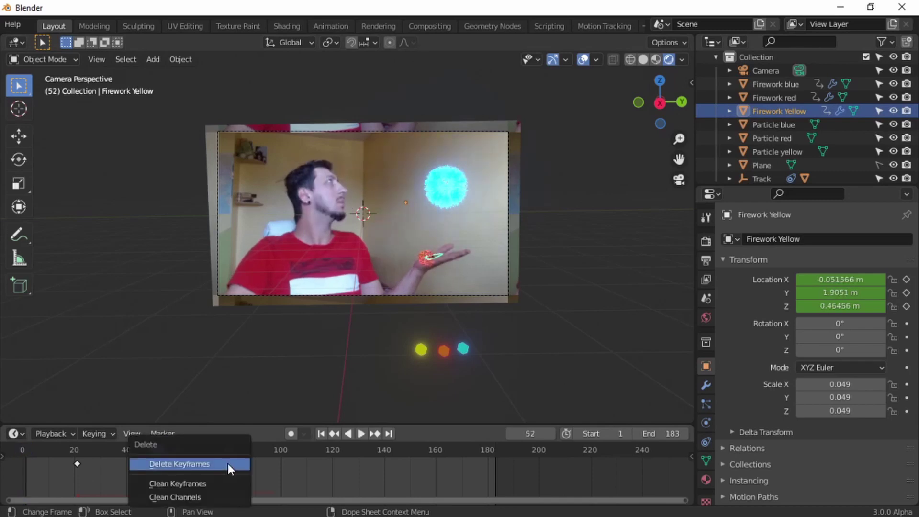
left_click(227, 463)
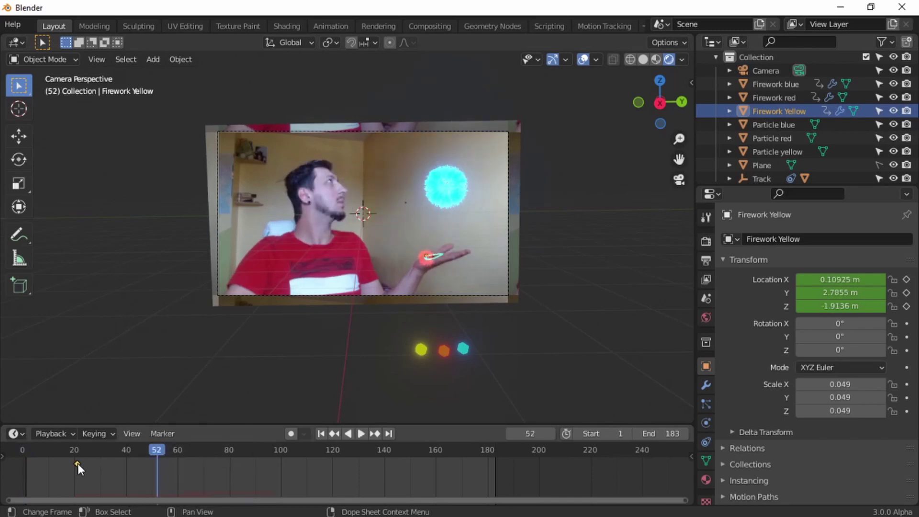
left_click_drag(77, 465, 178, 463)
key("space")
Step: At frame 80, move Firework Yellow above the hand and keyframe its X, Y, Z location
left_click_drag(266, 452, 230, 456)
key("space")
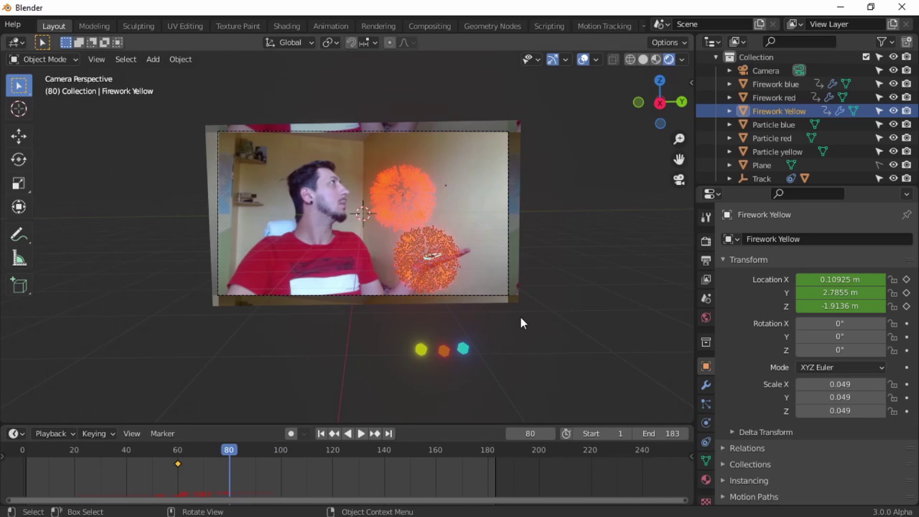
key("g")
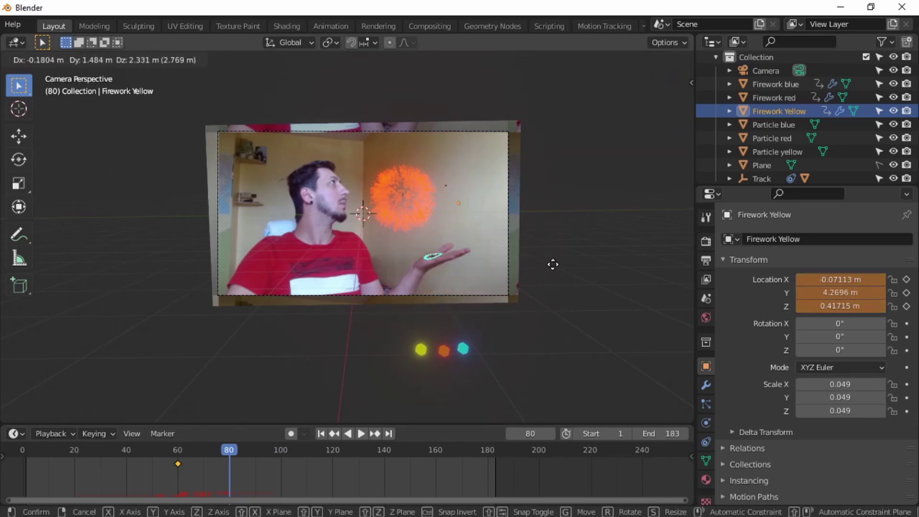
left_click(552, 265)
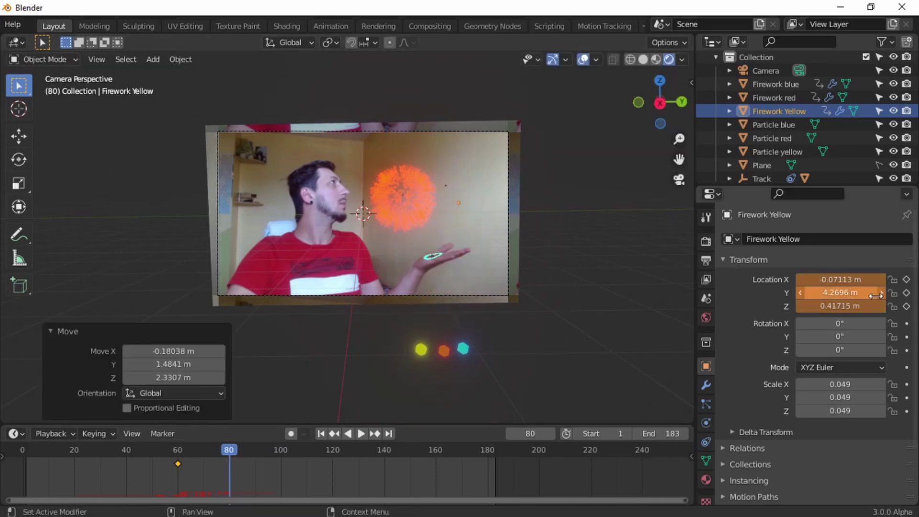
left_click(906, 279)
left_click(906, 293)
left_click(906, 306)
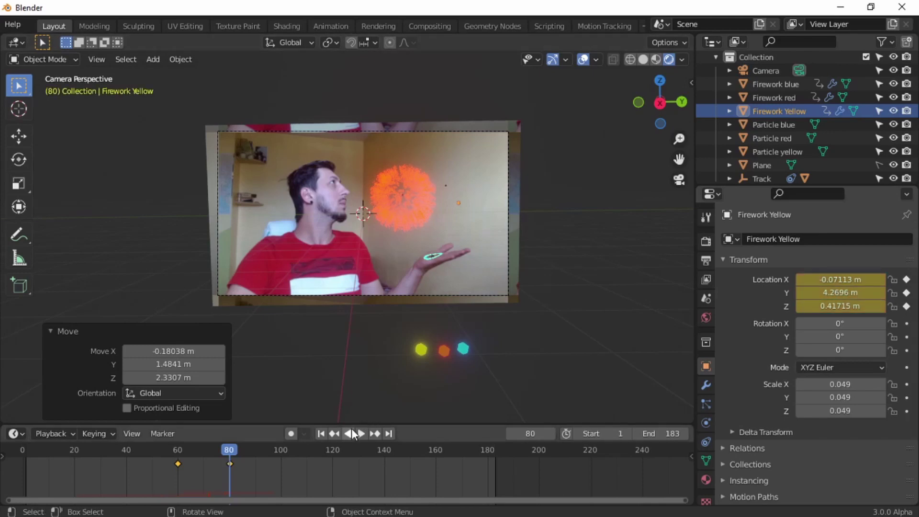
Step: Make ParticleSystem single-user, emitting frames 60–80 and instancing Particle yellow
left_click(706, 404)
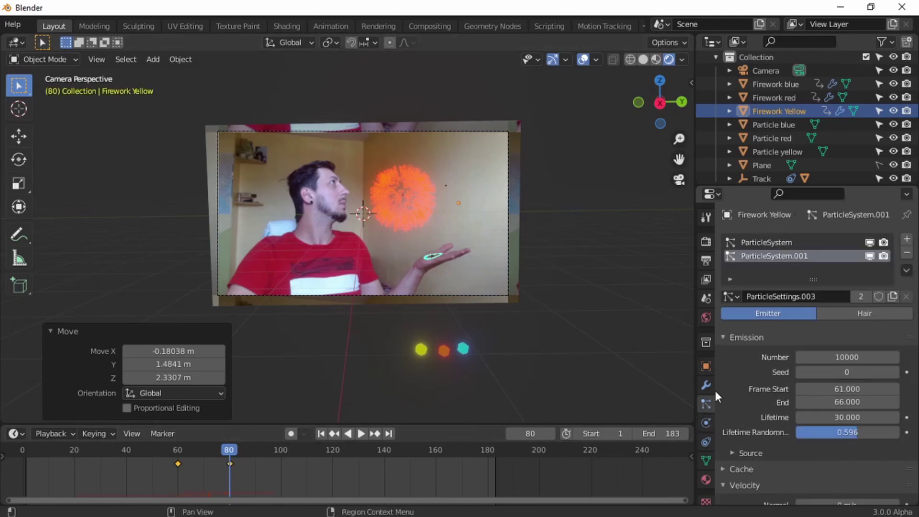
left_click(770, 243)
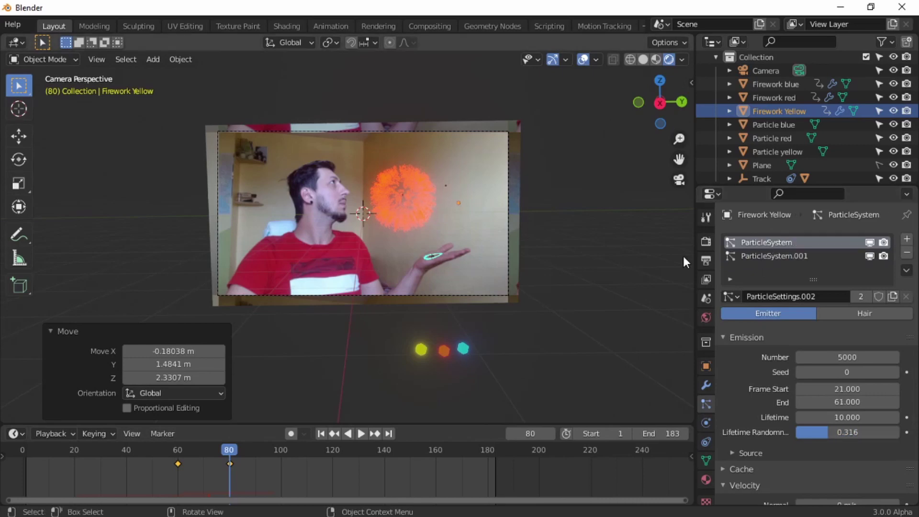
left_click(892, 295)
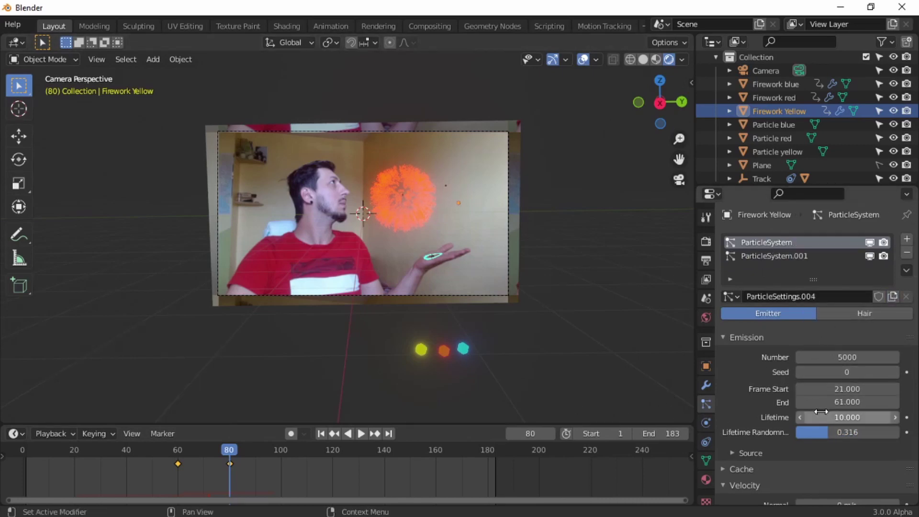
left_click(869, 391)
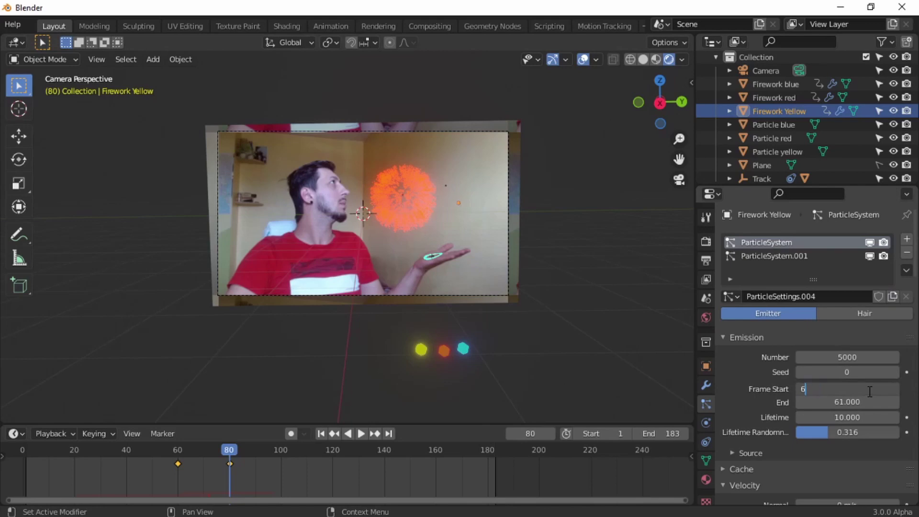
key("Return")
left_click(859, 402)
key("Return")
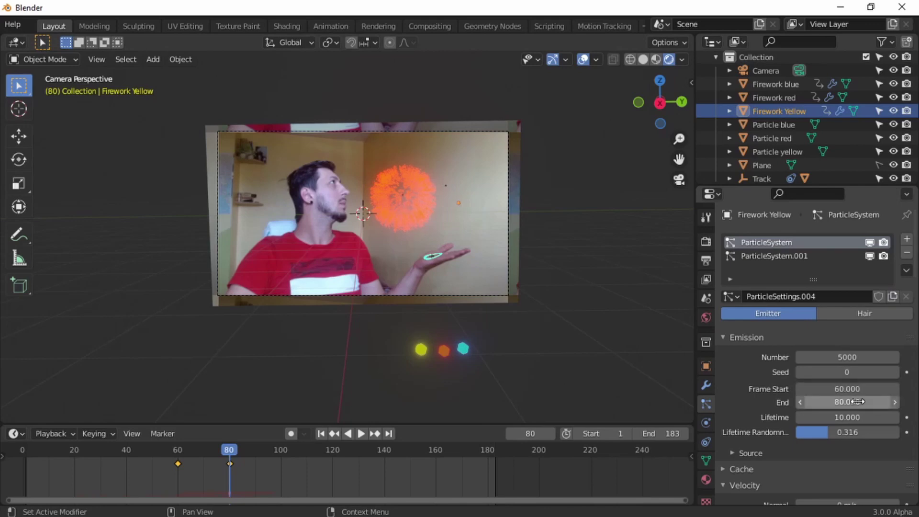
scroll(857, 402, "down", 15)
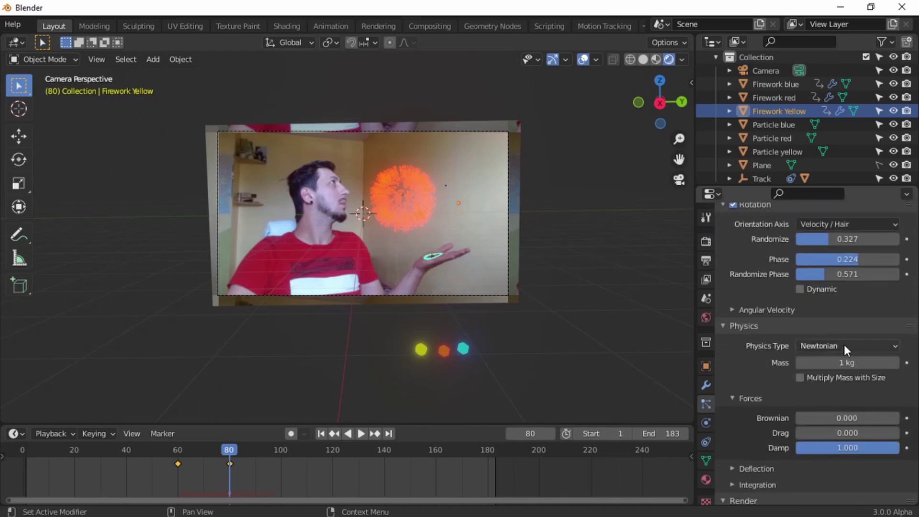
scroll(857, 344, "down", 12)
left_click(849, 322)
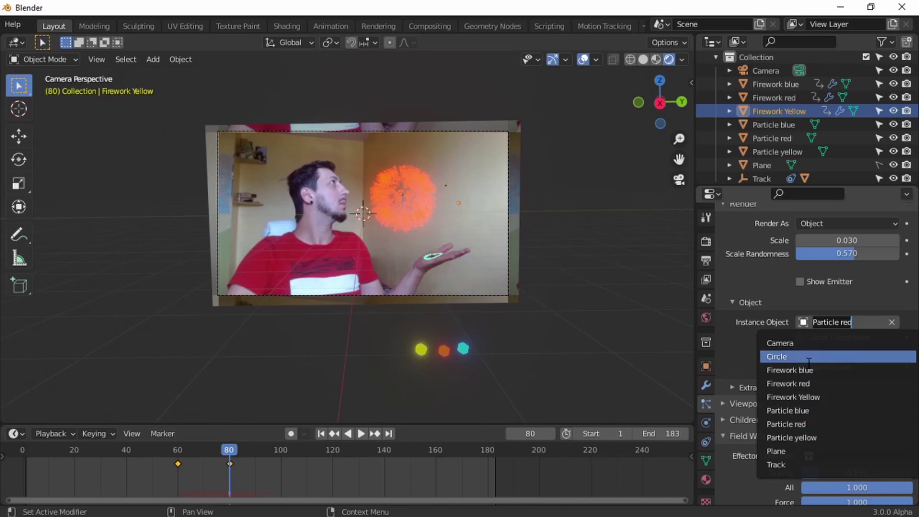
left_click(812, 438)
scroll(817, 437, "up", 15)
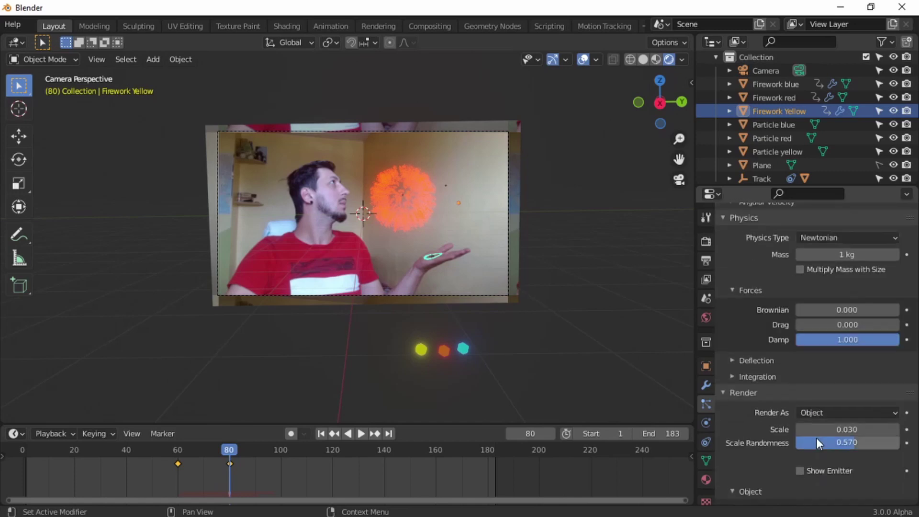
Step: Make ParticleSystem.001 single-user, emitting frames 80–85 with Particle yellow, then play from the start
left_click(793, 256)
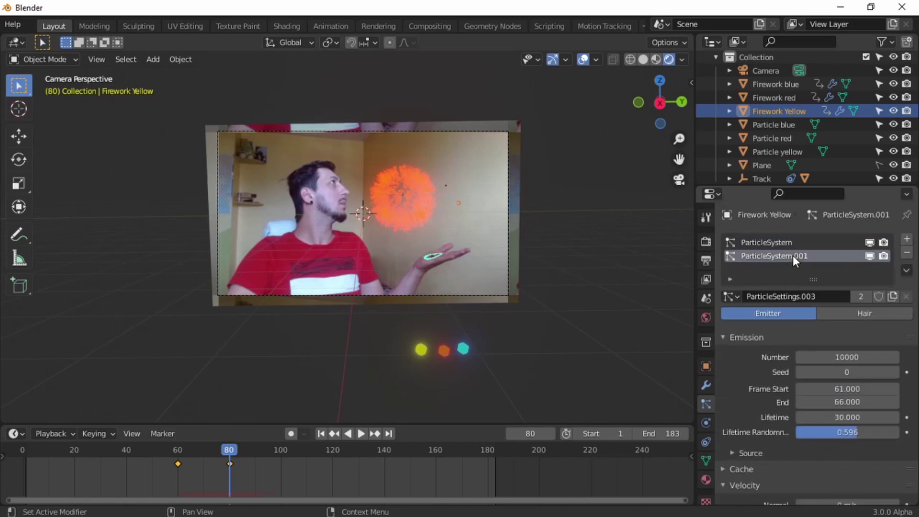
left_click(891, 297)
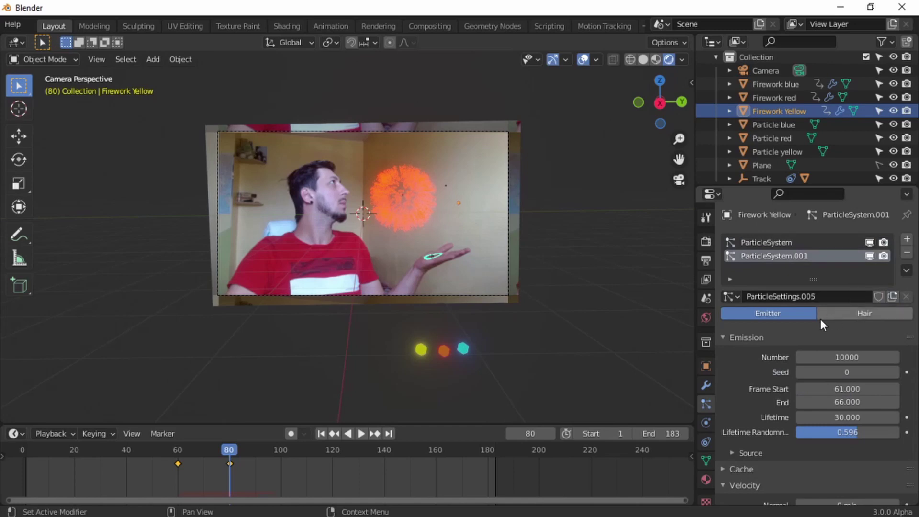
scroll(820, 319, "down", 2)
left_click(842, 363)
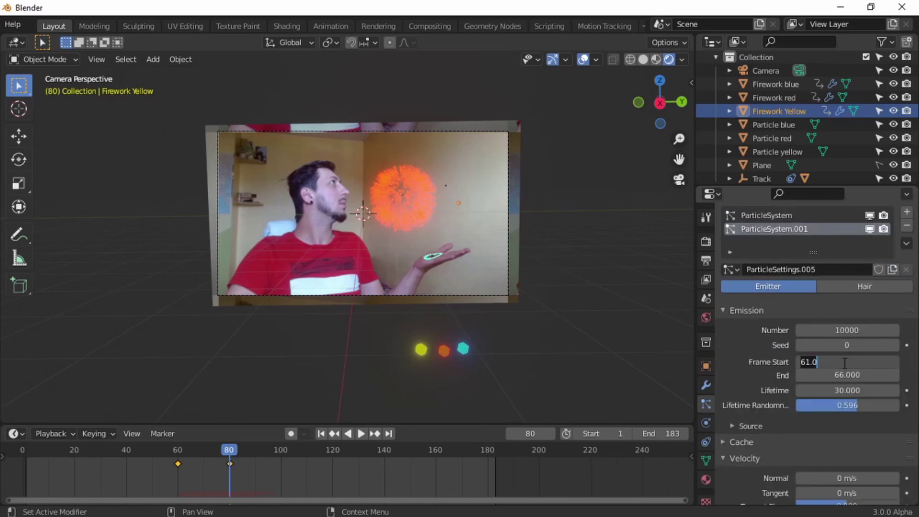
key("Tab")
key("Return")
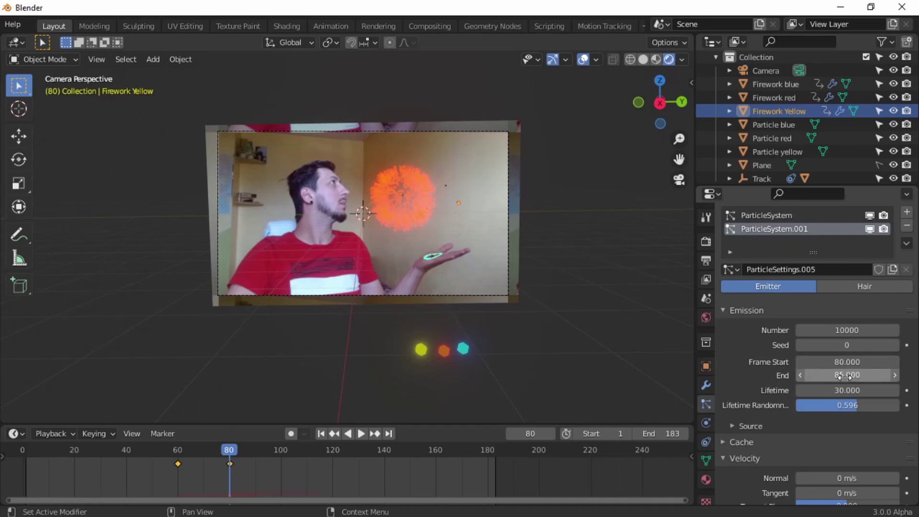
scroll(794, 379, "down", 20)
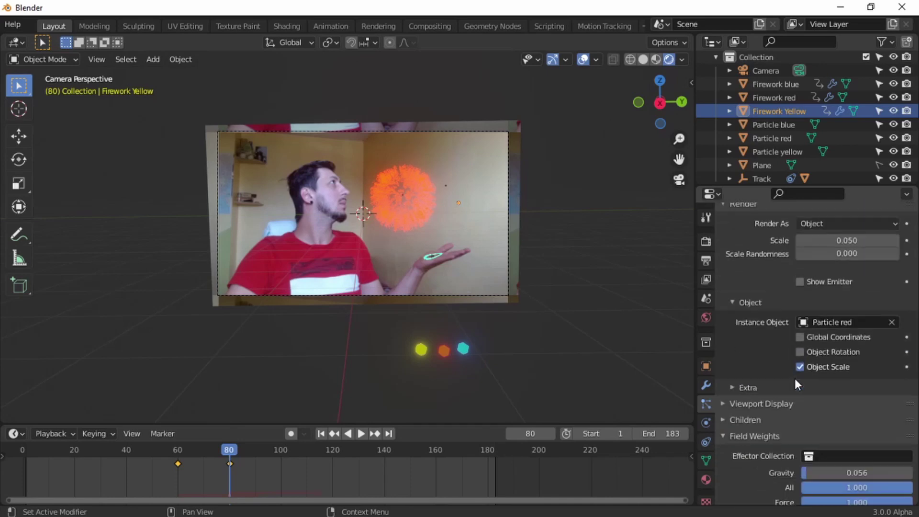
left_click(840, 324)
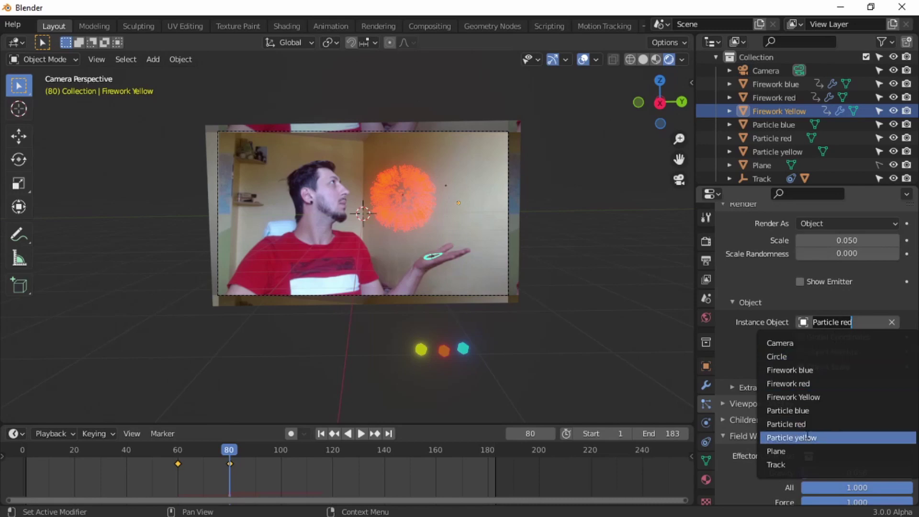
left_click(812, 439)
left_click(322, 433)
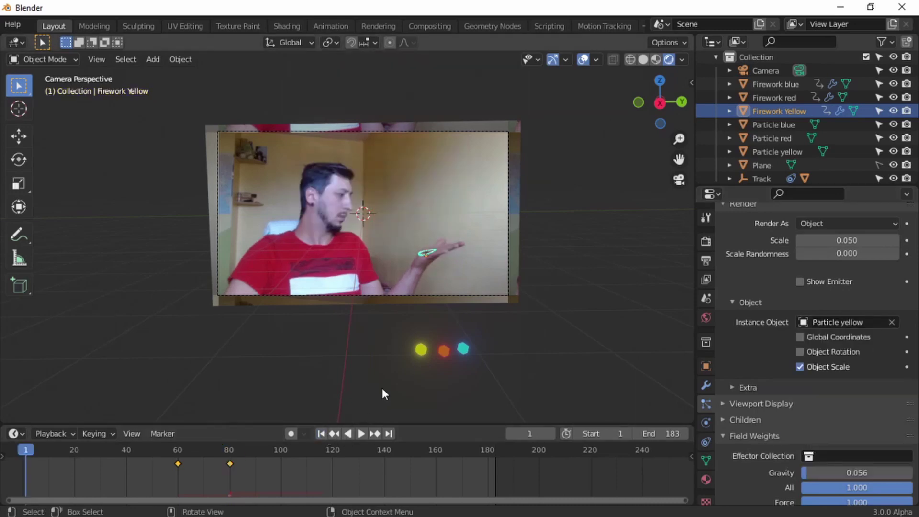
key("space")
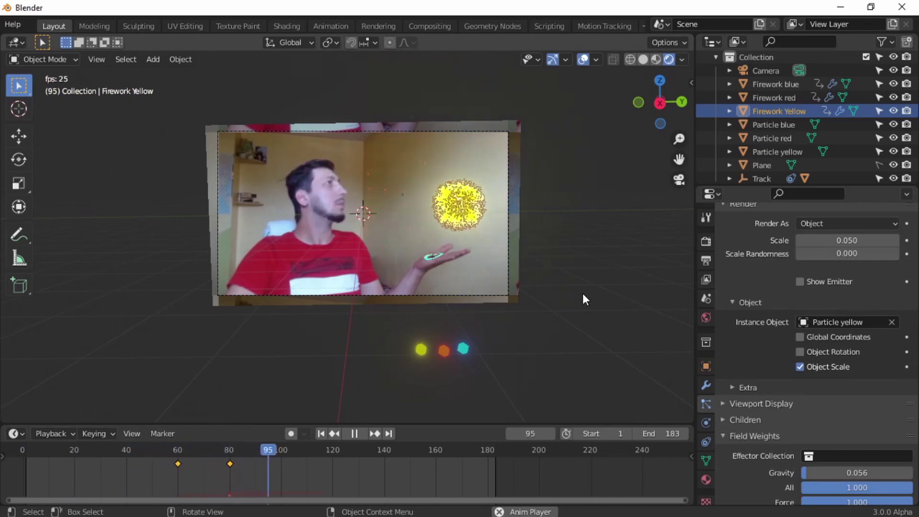
Step: Pause on the yellow burst, deselect Firework Yellow, then replay the animation from the first frame
key("space")
left_click(627, 243)
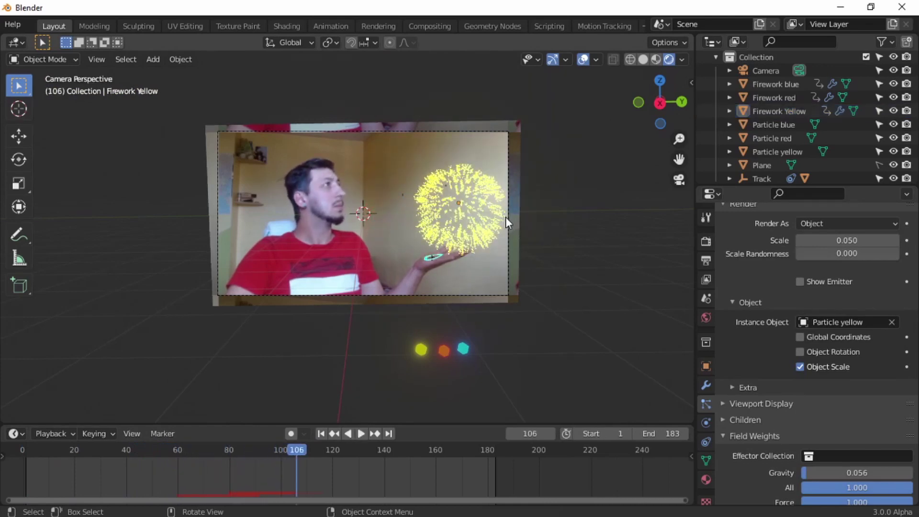
key("space")
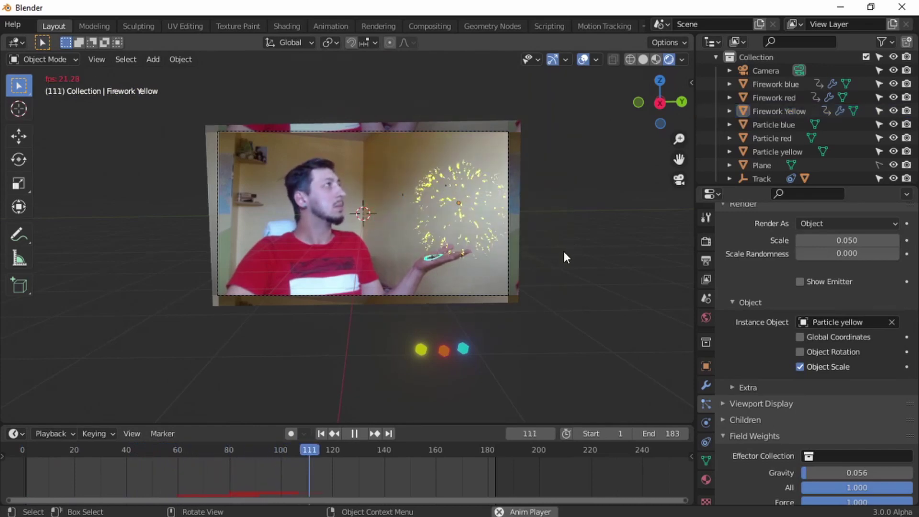
key("space")
scroll(805, 304, "up", 10)
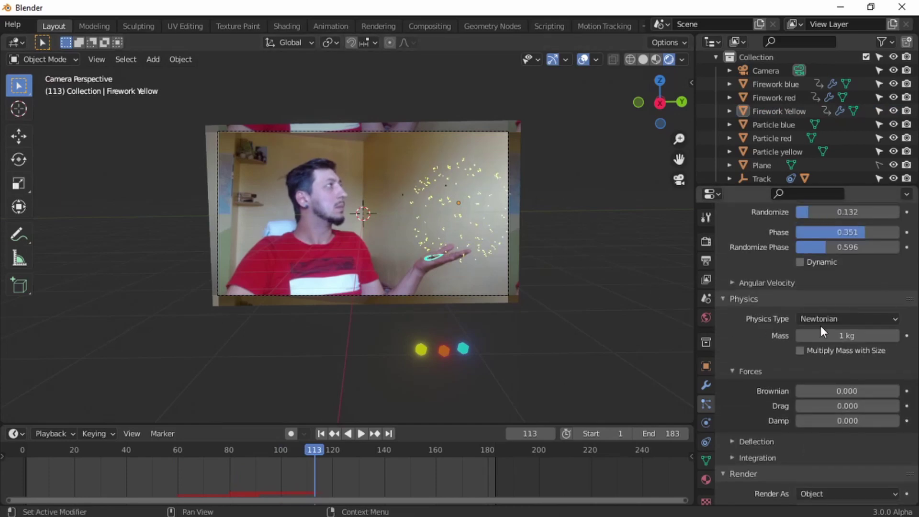
scroll(821, 326, "up", 8)
scroll(822, 324, "up", 3)
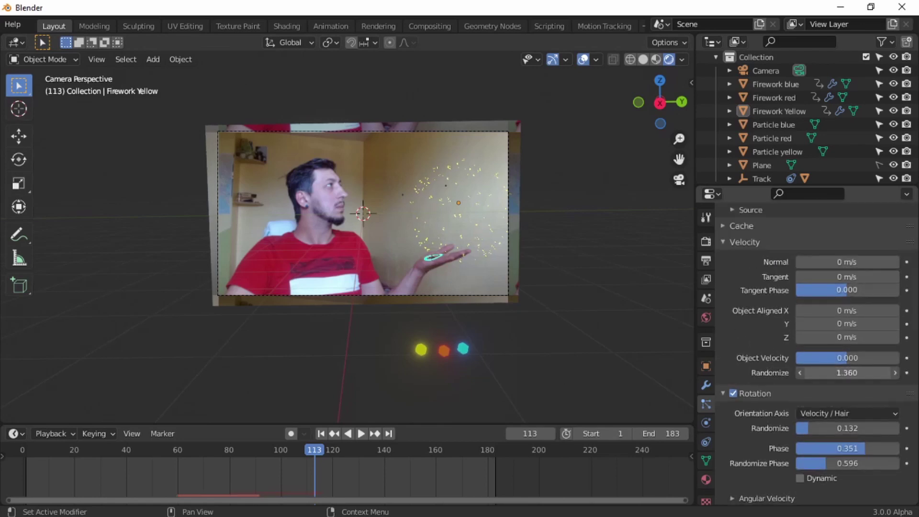
left_click(320, 433)
left_click(360, 434)
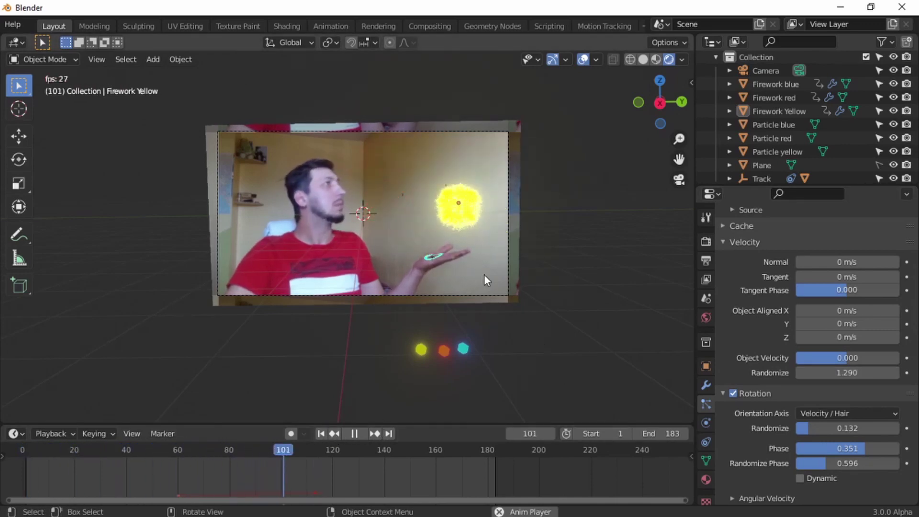
Step: Set the yellow firework's velocity Randomize to 0.5 and preview the burst around frame 73
key("space")
left_click(847, 373)
left_click(852, 375)
type(".5")
key("Return")
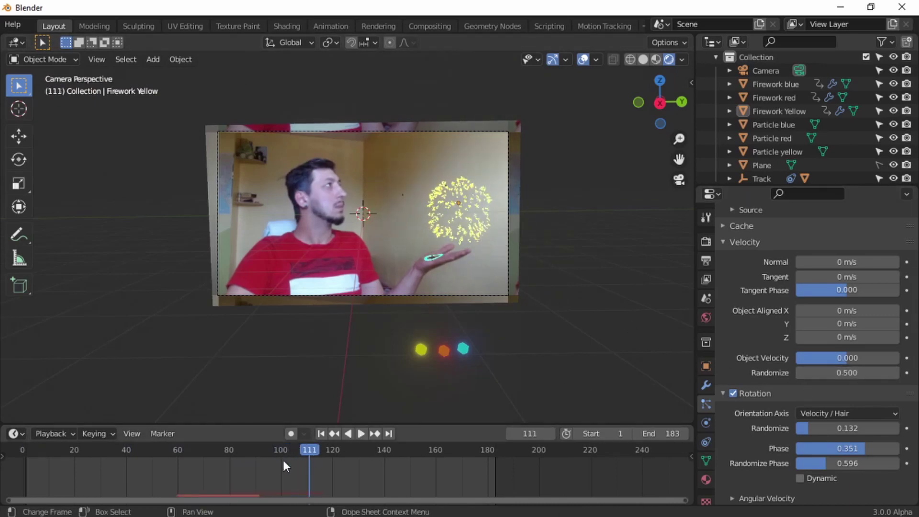
left_click(209, 460)
key("space")
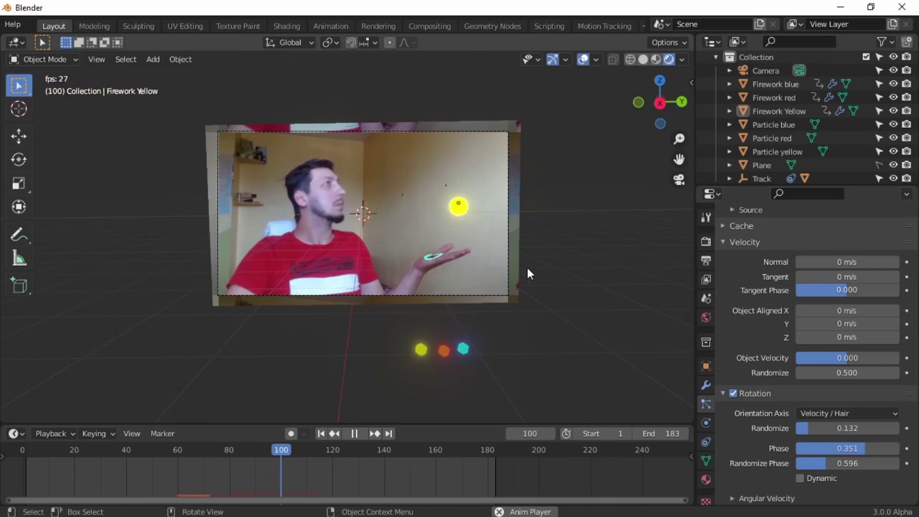
key("space")
scroll(484, 222, "up", 5)
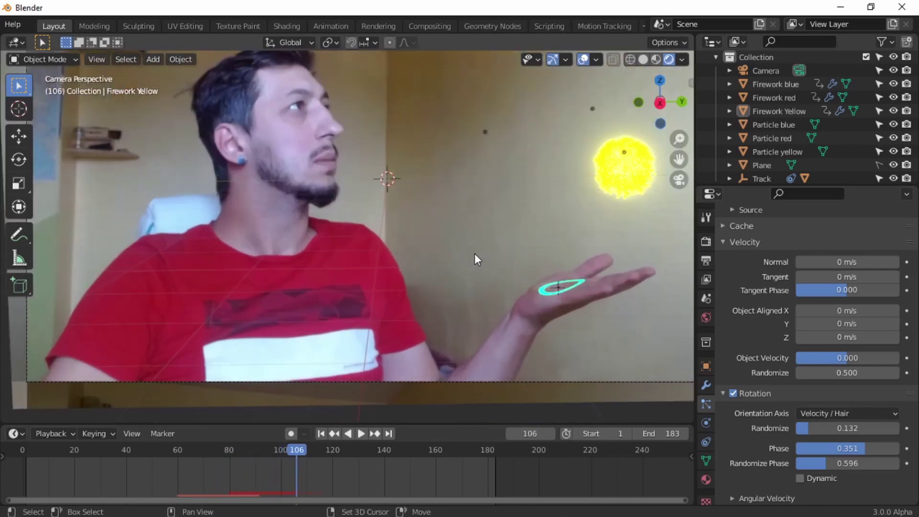
middle_click_drag(490, 253, 521, 197, "shift")
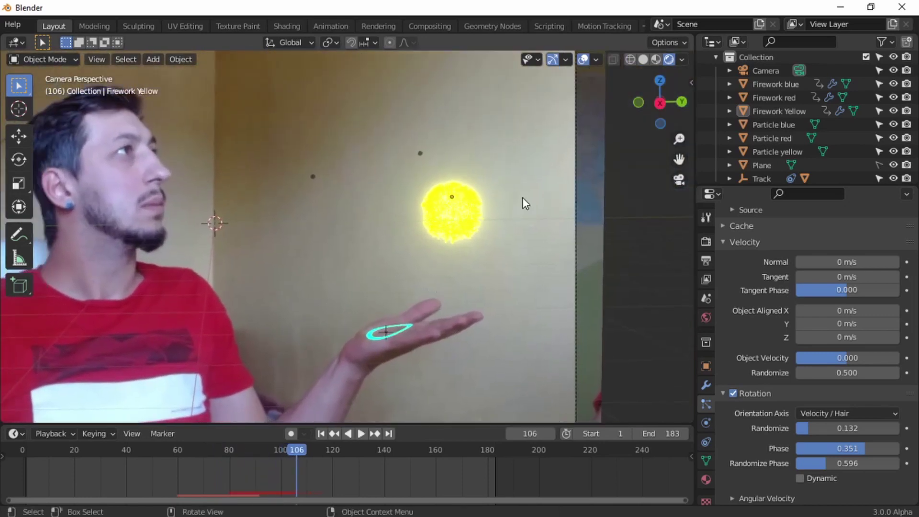
Step: Try velocity Randomize 5 and replay the burst from around frame 59
left_click(846, 373)
type("0.5")
key("Return")
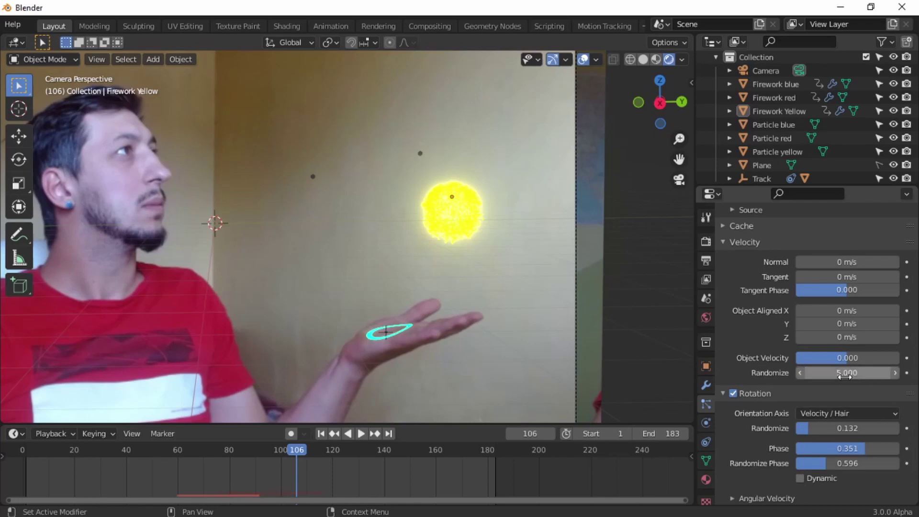
left_click(174, 452)
key("space")
scroll(544, 306, "down", 4)
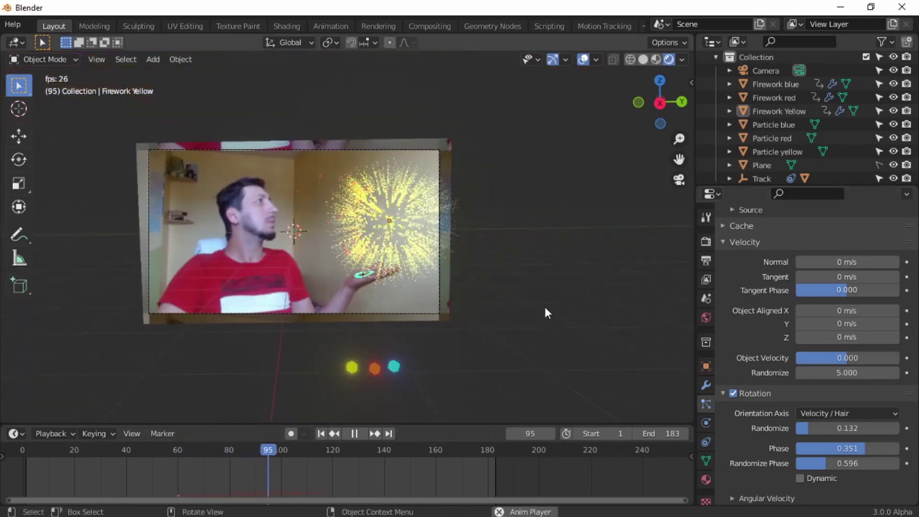
key("space")
Step: Change velocity Randomize to 2 and replay the burst from around frame 62
left_click(858, 373)
type("2")
key("Return")
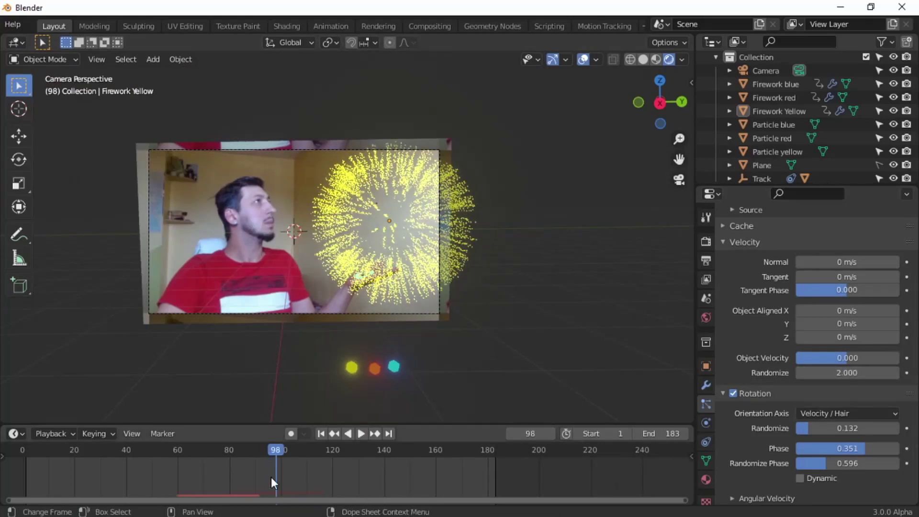
left_click(184, 450)
key("space")
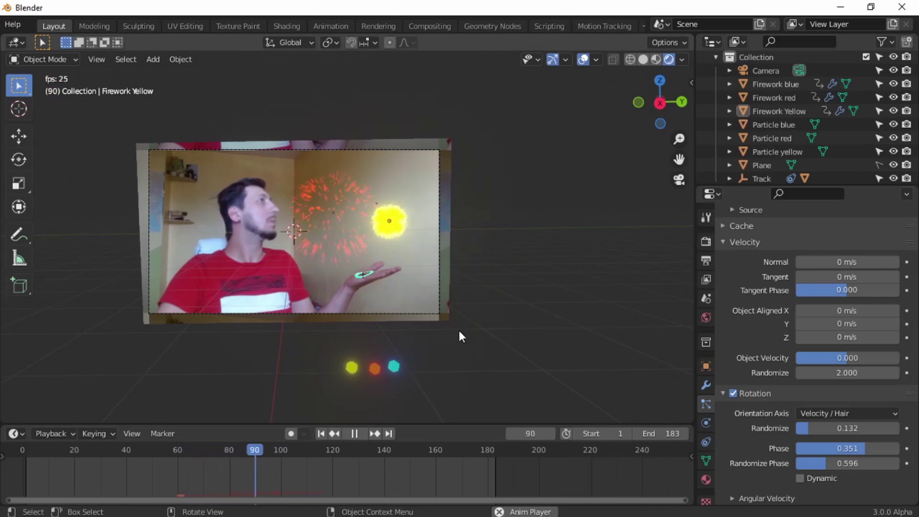
key("space")
Step: Settle on velocity Randomize 1.5 and replay the fireworks from frame 56
left_click(856, 373)
type("1.5")
key("Return")
left_click(167, 452)
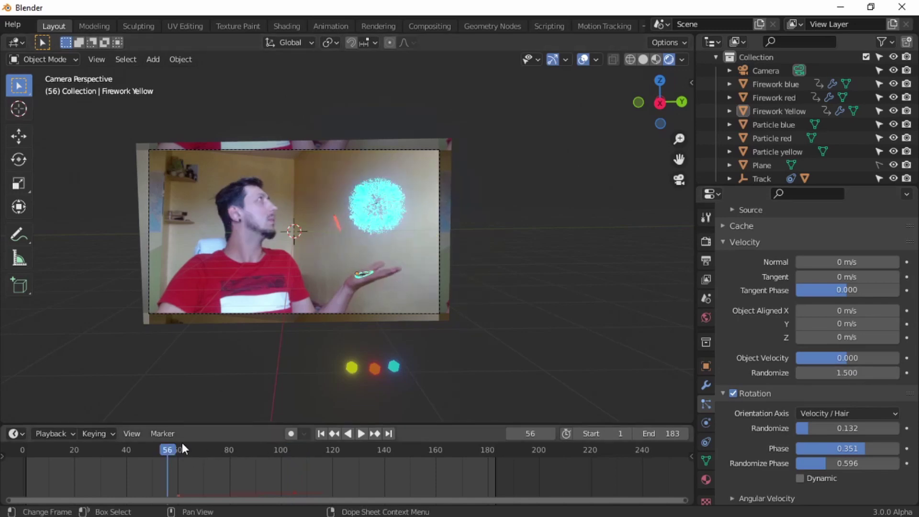
key("space")
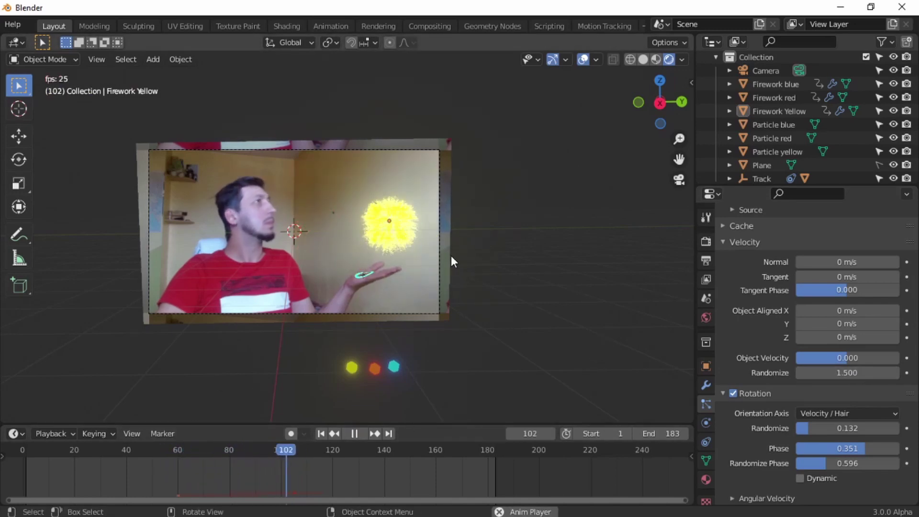
key("space")
scroll(401, 231, "up", 3)
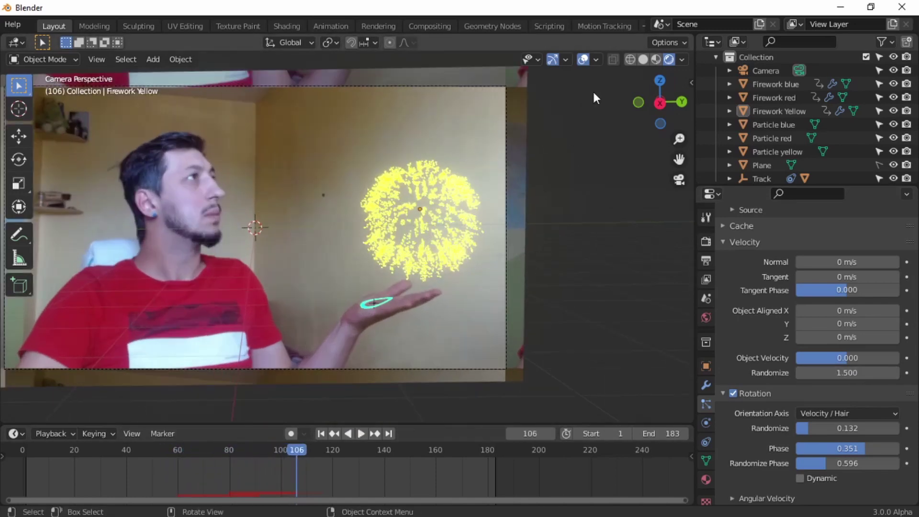
left_click(440, 25)
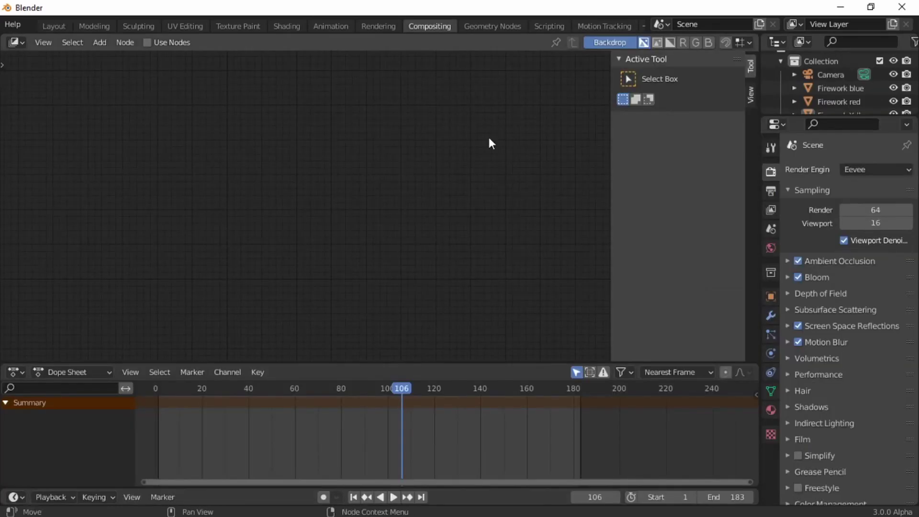
left_click(53, 26)
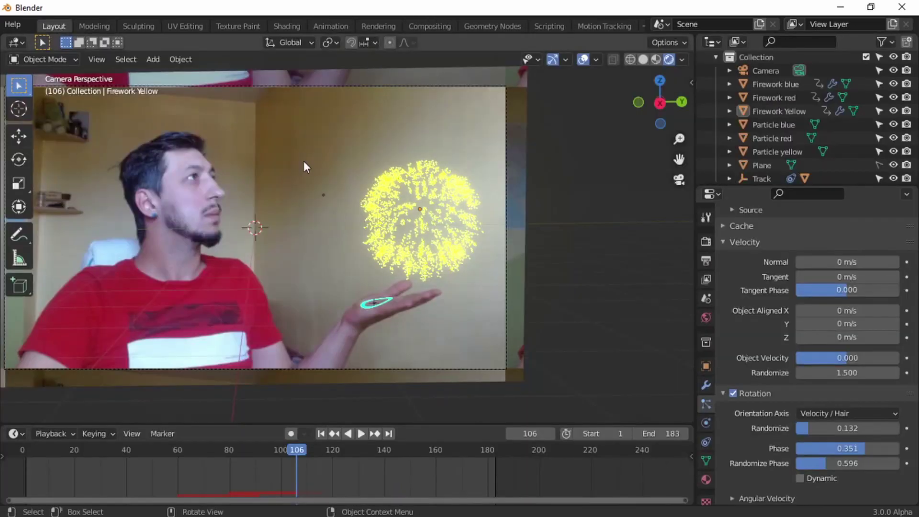
key("F12")
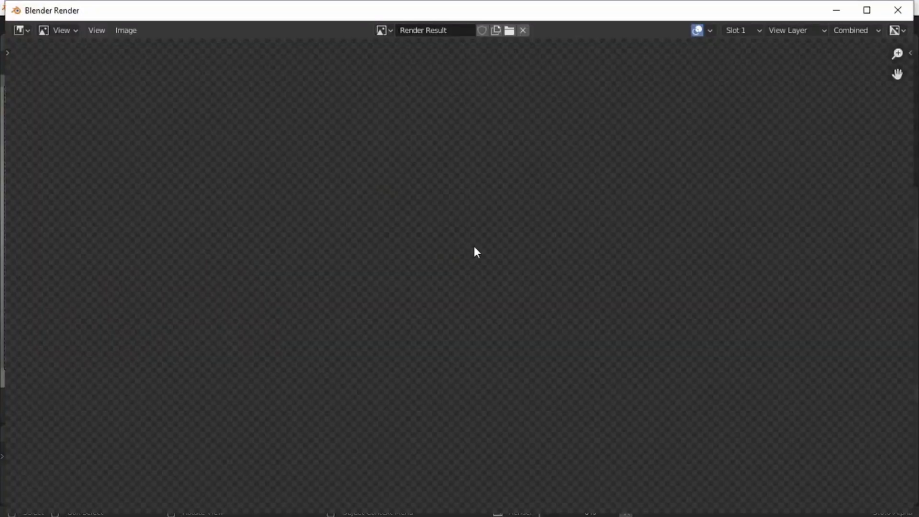
scroll(476, 252, "down", 4)
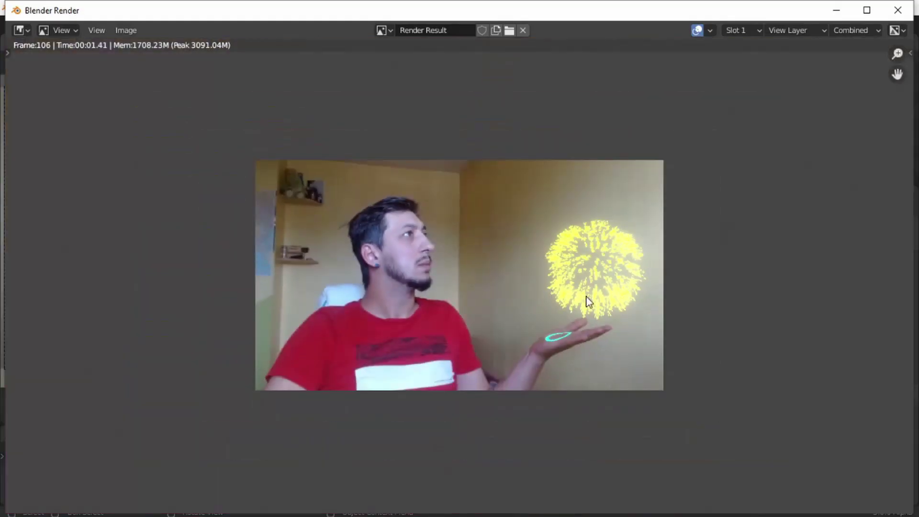
left_click(898, 9)
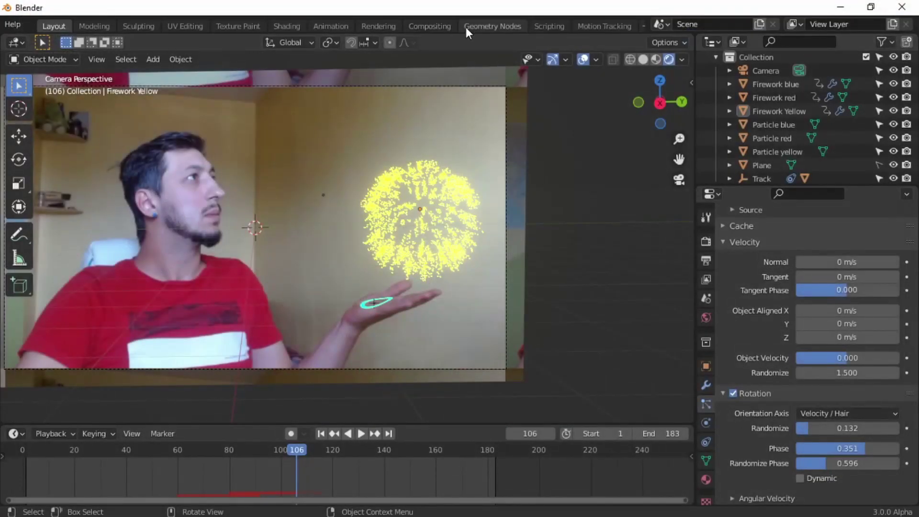
Step: In the Compositing workspace, enable Use Nodes and move the Composite node further right
left_click(432, 24)
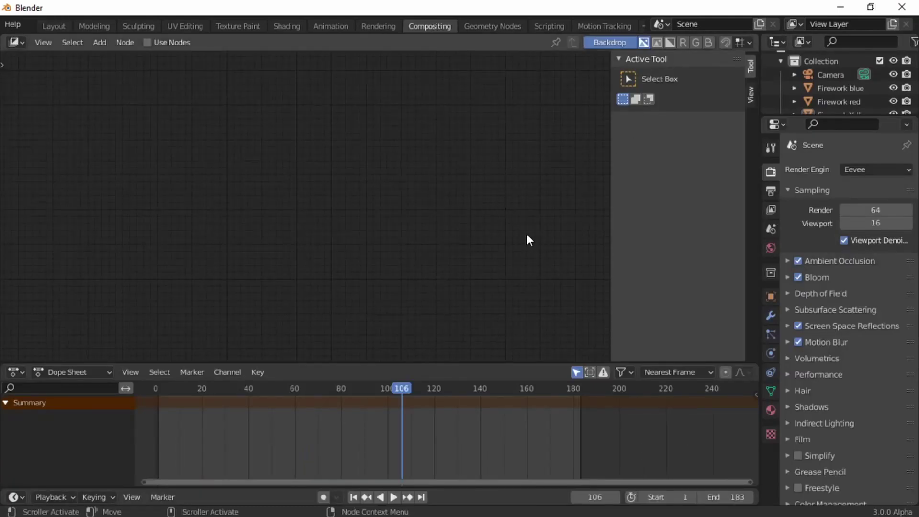
key("n")
left_click(147, 43)
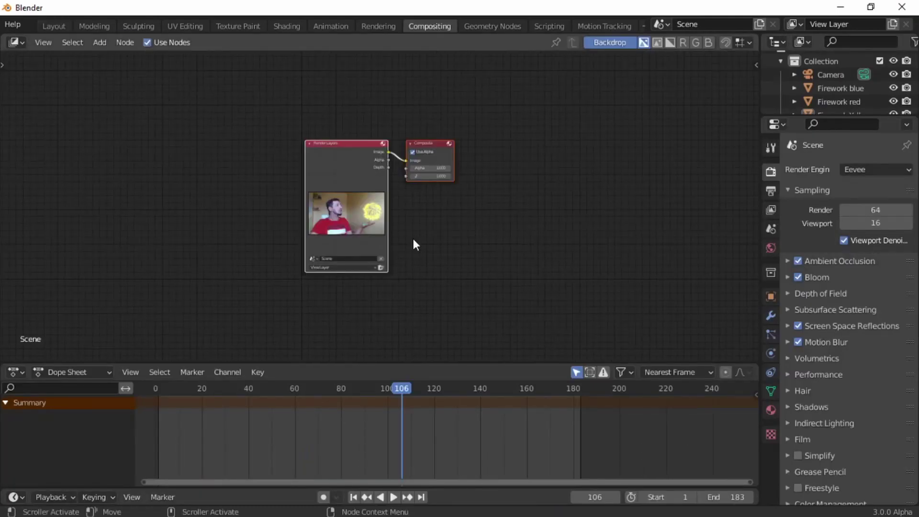
left_click(424, 143)
key("g")
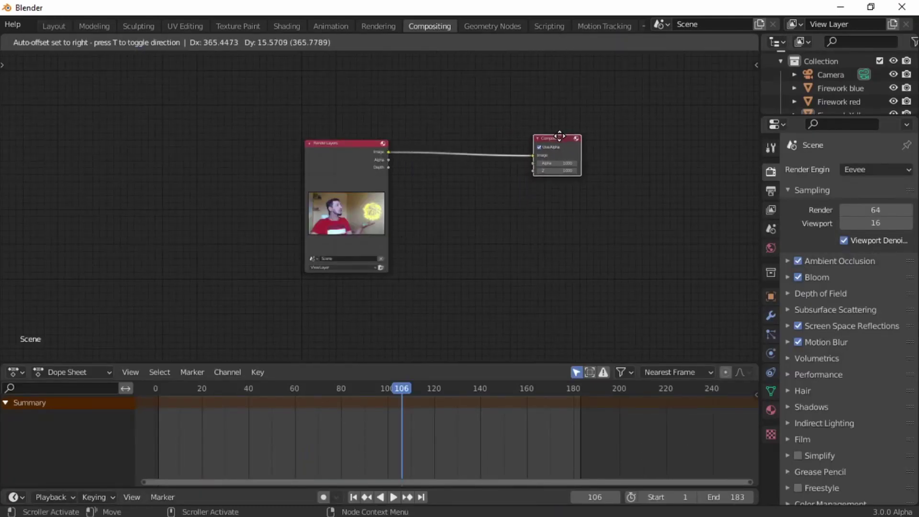
left_click(601, 132)
Step: Add a Viewer node below Composite and feed it the Render Layers Image output
key("shift+a")
left_click(547, 223)
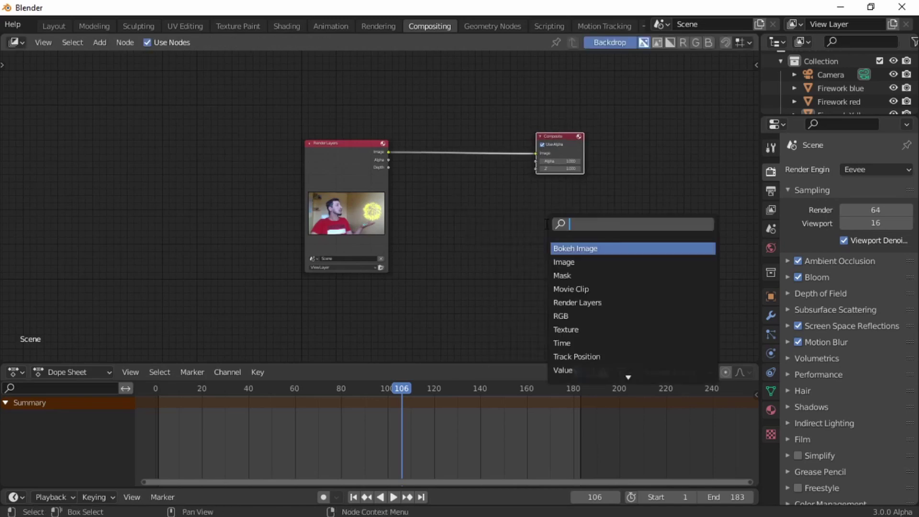
type("vi")
left_click(606, 247)
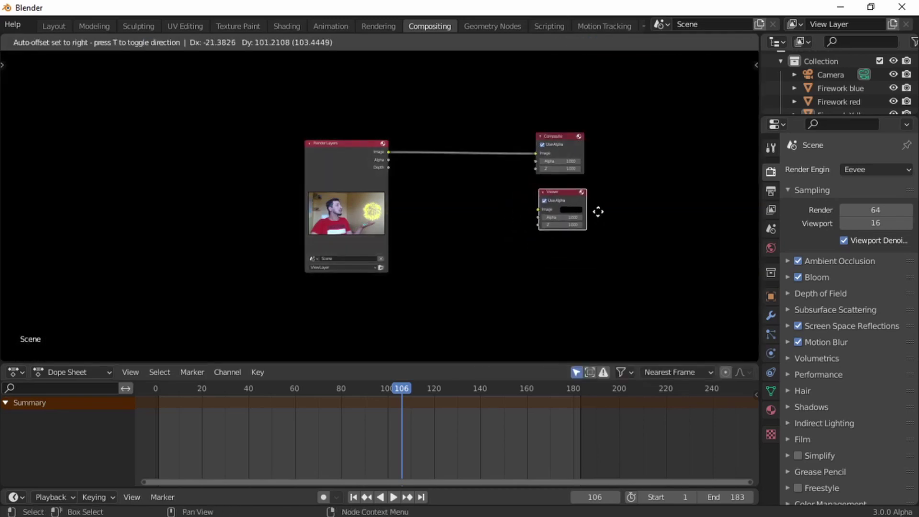
left_click(599, 216)
left_click_drag(390, 151, 538, 211)
right_click(512, 232)
key("Escape")
right_click_drag(507, 234, 498, 231, "shift")
scroll(501, 235, "down", 1)
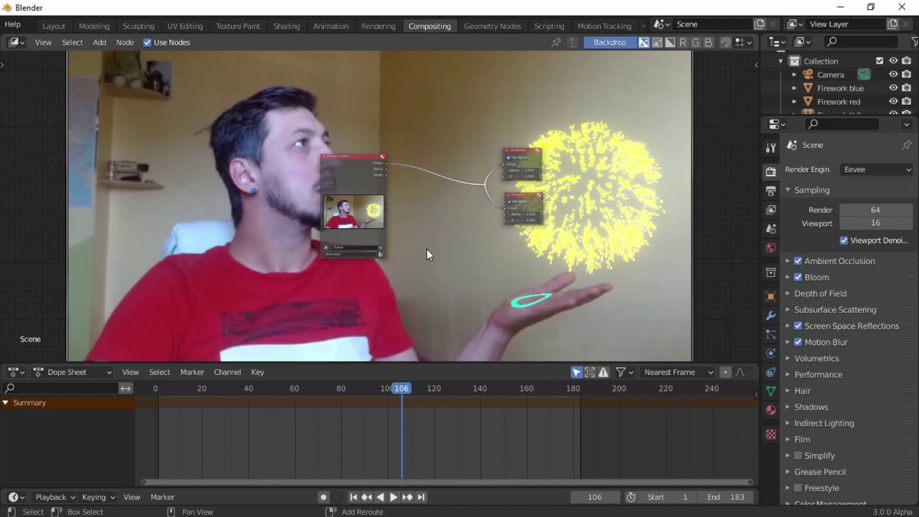
Step: Insert a Glare node onto the link from Render Layers to the outputs
key("shift+a")
left_click(426, 248)
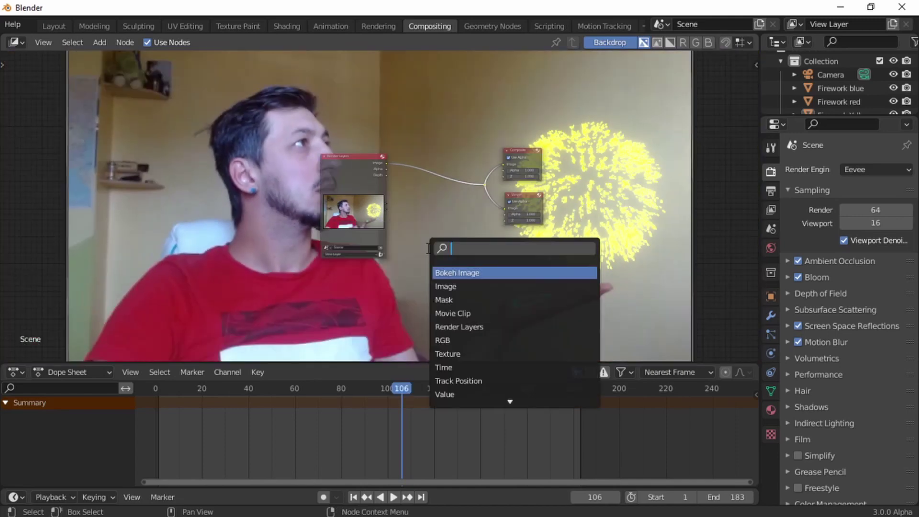
type("gla")
left_click(457, 274)
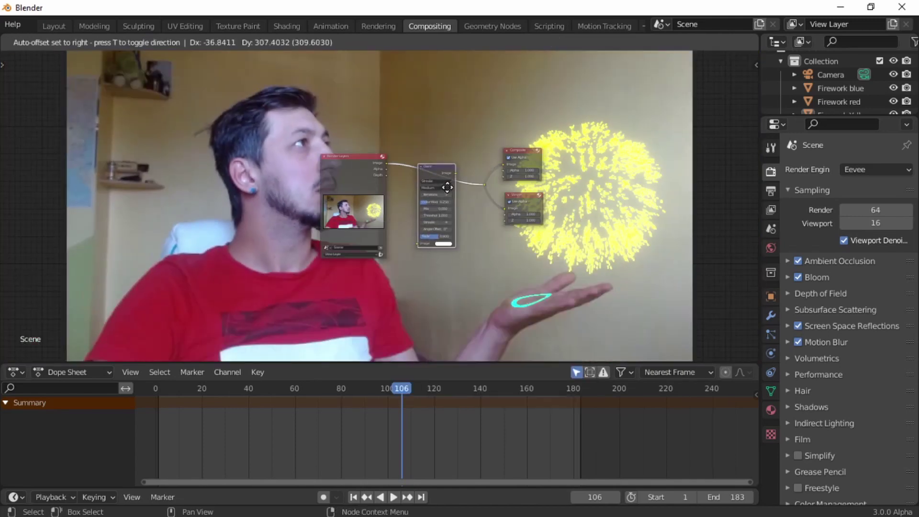
left_click(459, 191)
scroll(460, 191, "up", 2)
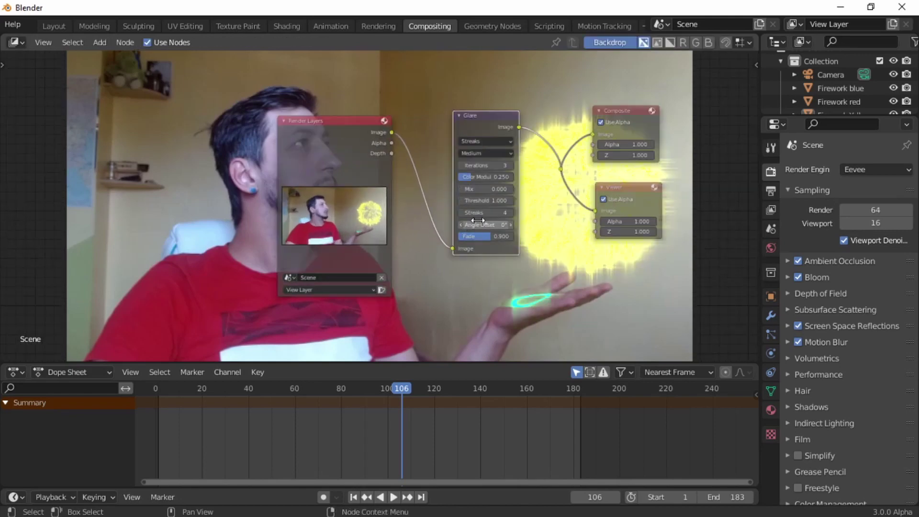
scroll(539, 184, "up", 2)
Step: Set the Glare type to Fog Glow, check frames 75 and 55, and return to Layout
left_click(602, 94)
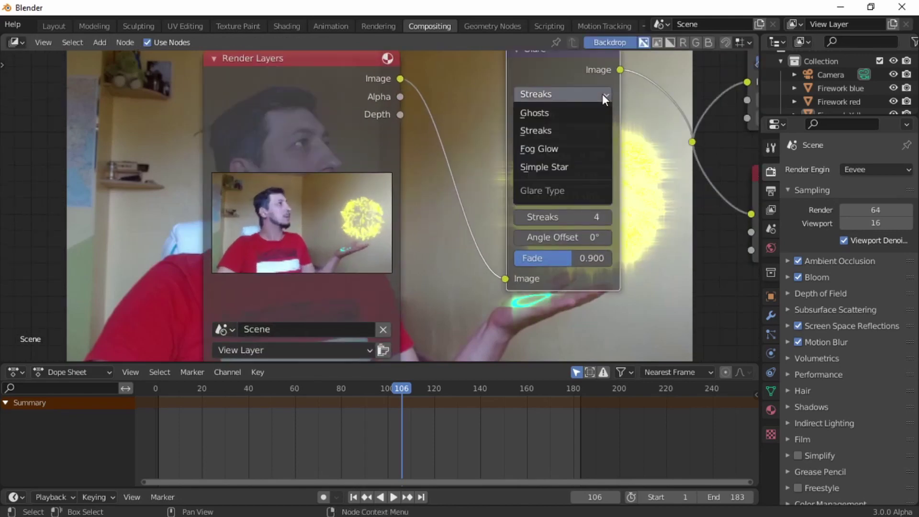
left_click(569, 147)
scroll(598, 172, "down", 3)
scroll(589, 201, "down", 4)
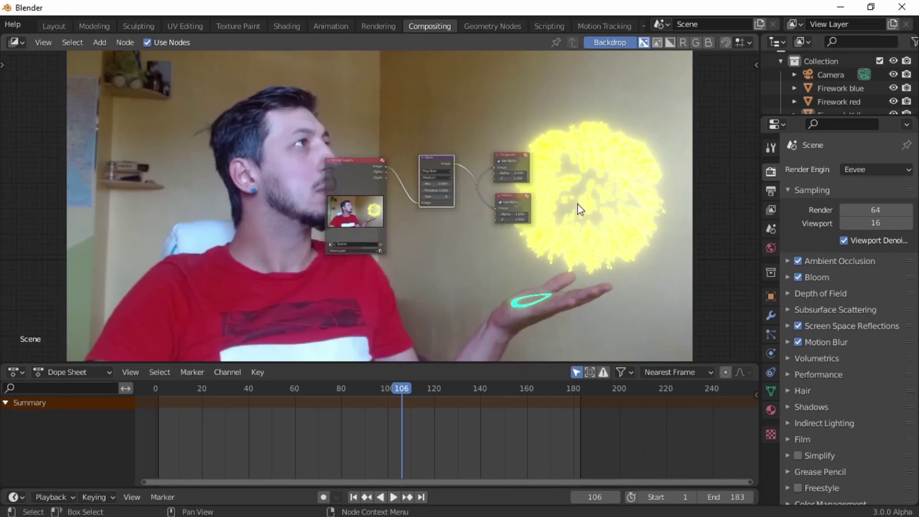
left_click(330, 389)
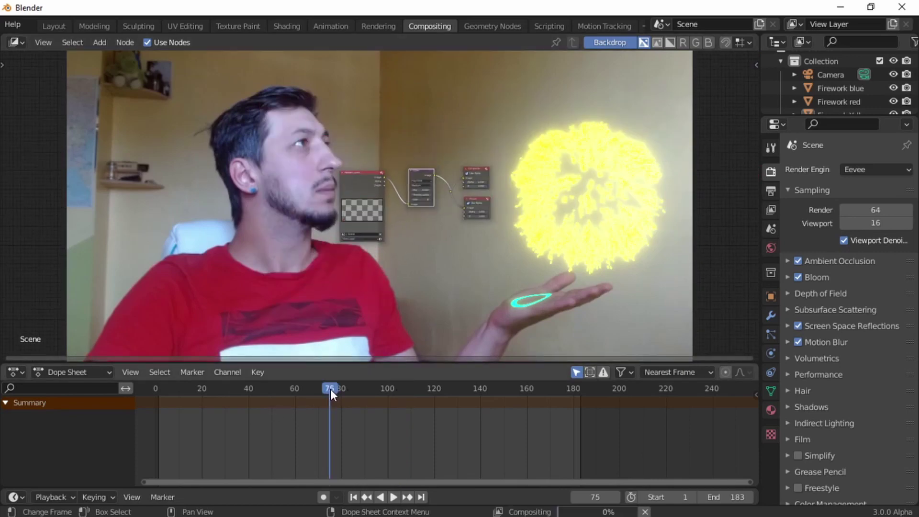
left_click(284, 387)
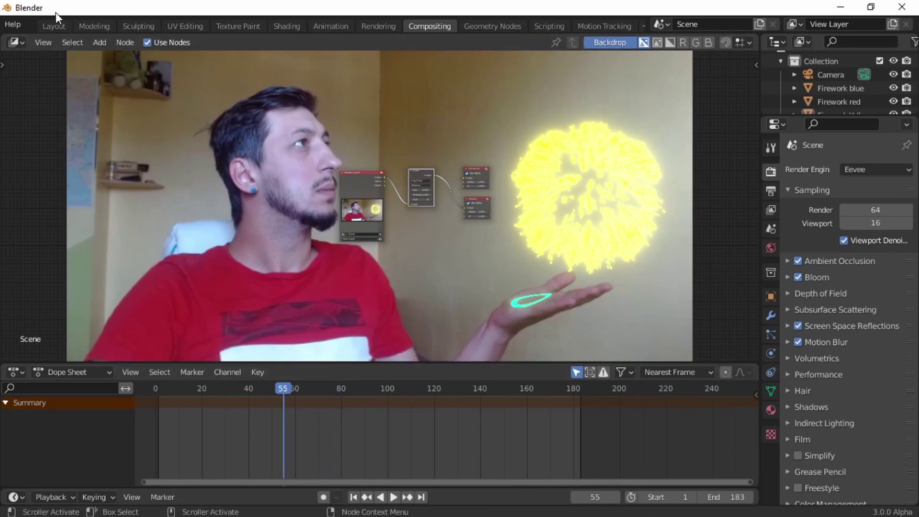
left_click(53, 26)
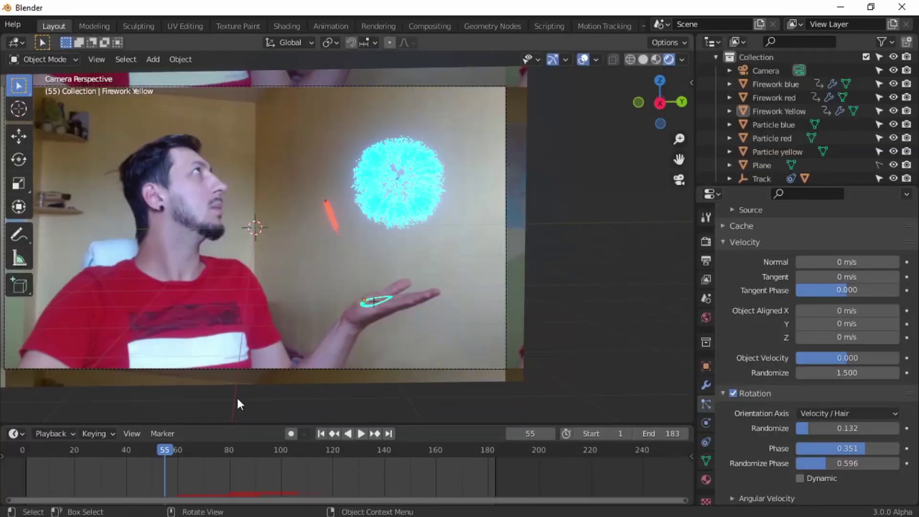
key("space")
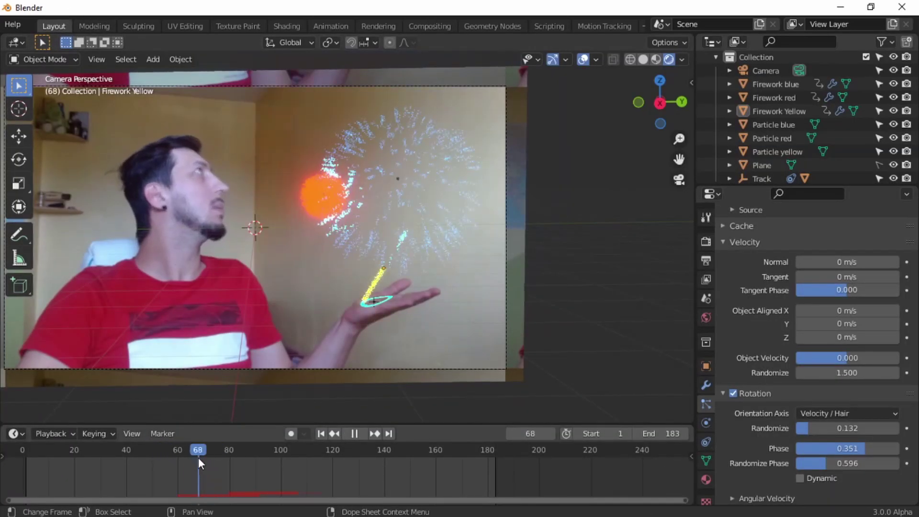
key("space")
key("F12")
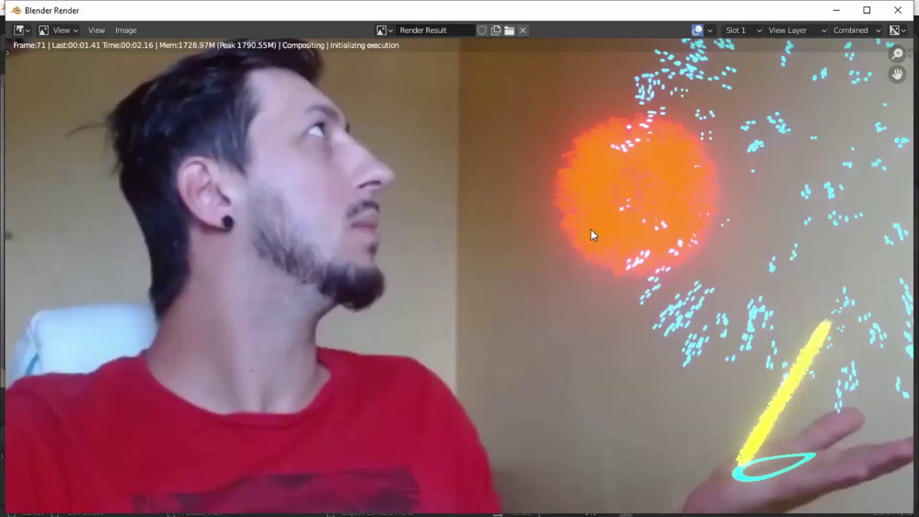
scroll(592, 236, "down", 4)
scroll(593, 235, "up", 3)
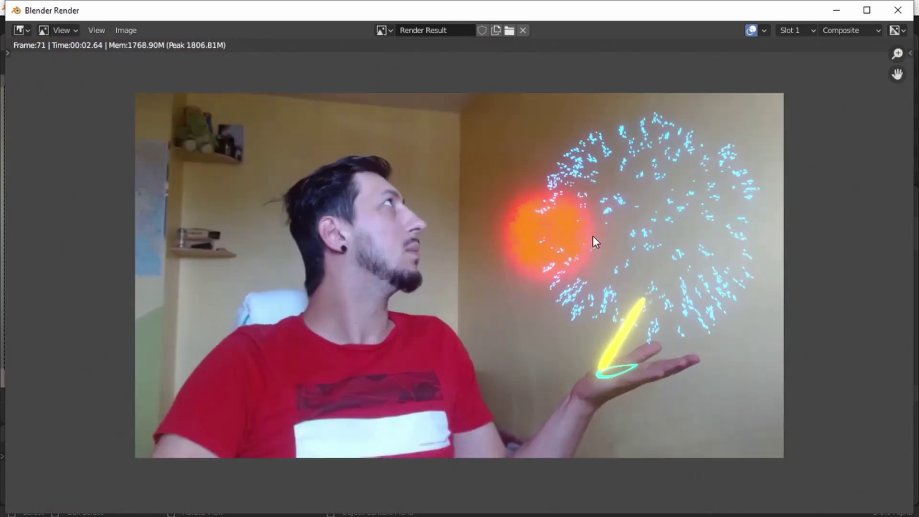
left_click(898, 11)
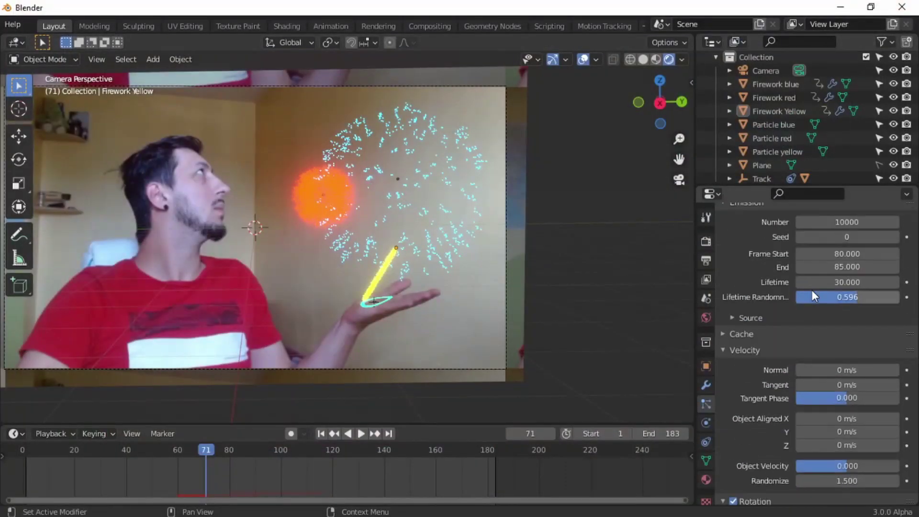